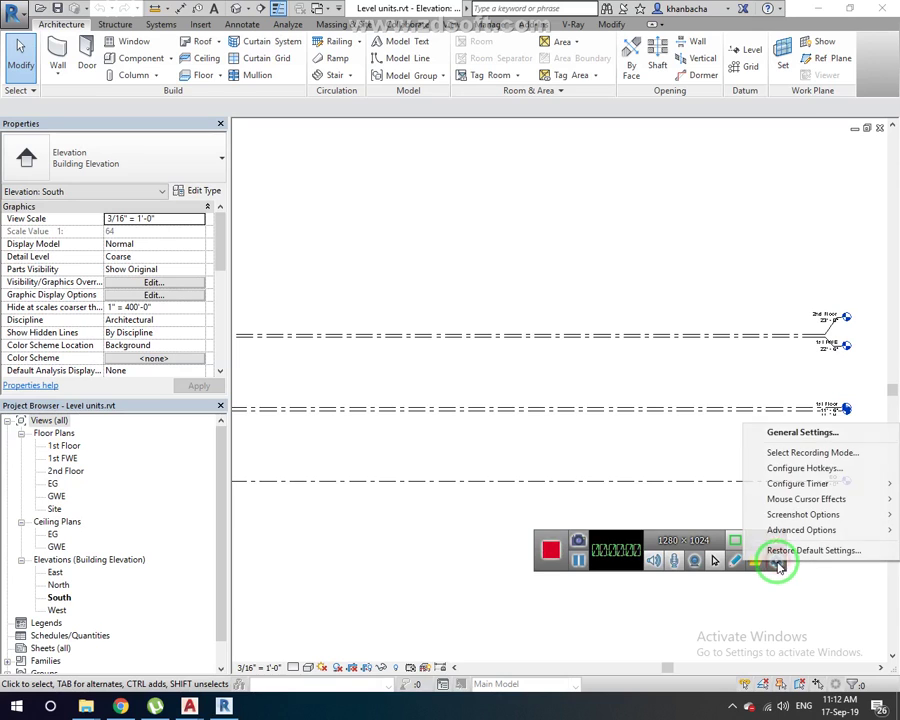
Pan and zoom the elevation view to inspect the level heads.
left_click(797, 437)
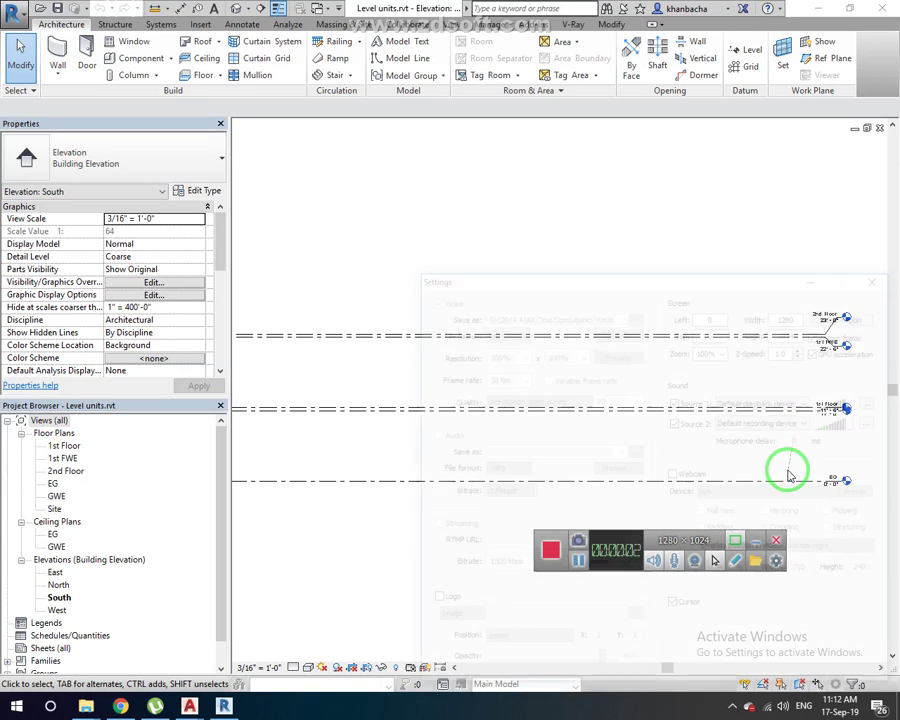
left_click(877, 275)
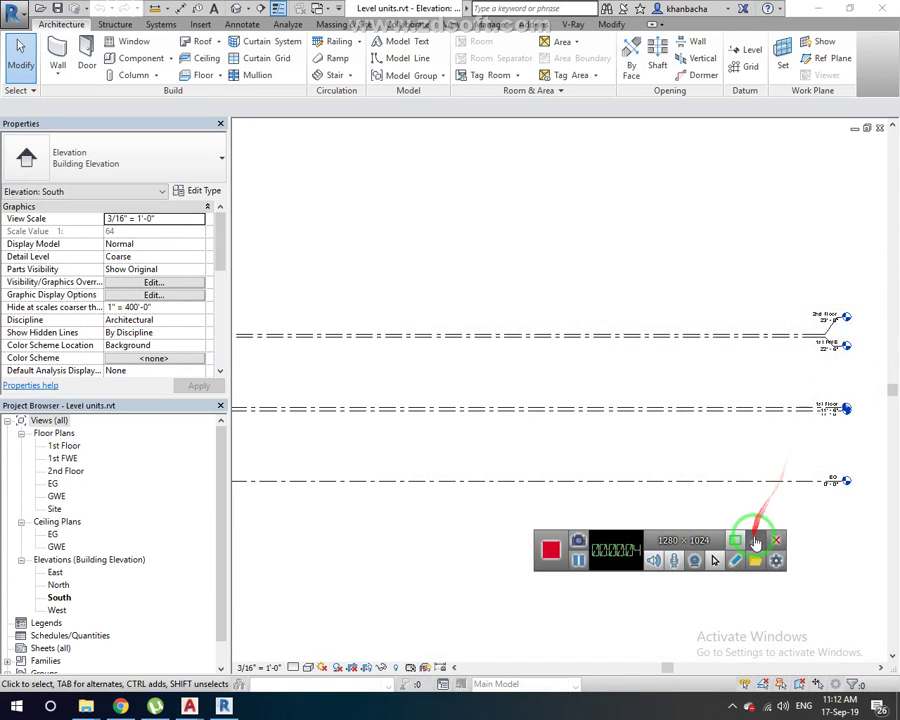
left_click(756, 540)
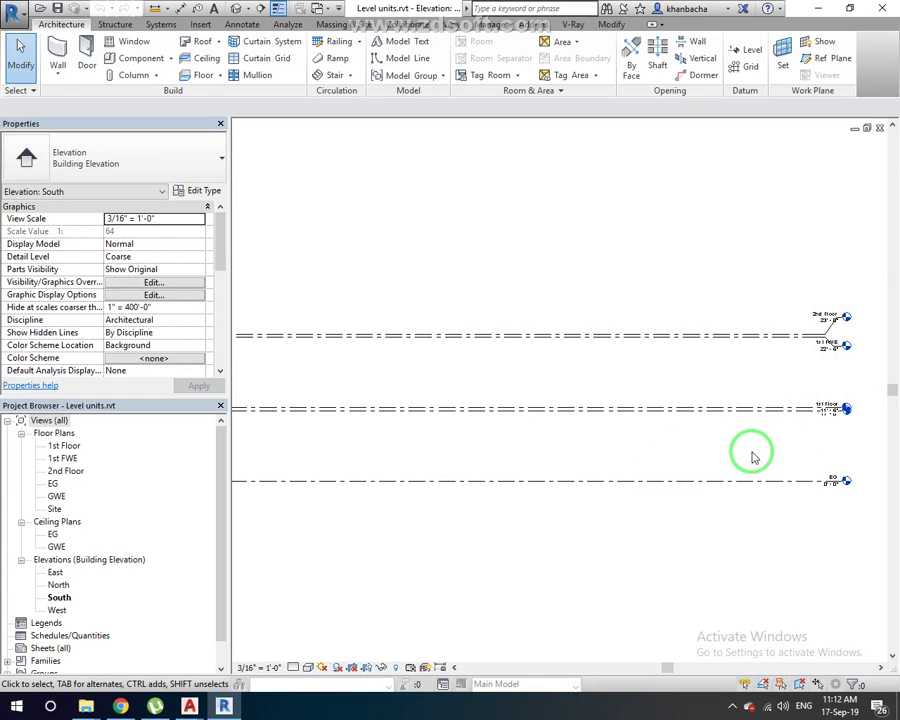
middle_click_drag(752, 458, 690, 472)
scroll(797, 418, "up", 3)
scroll(792, 414, "up", 1)
scroll(794, 432, "up", 1)
middle_click_drag(784, 440, 743, 442)
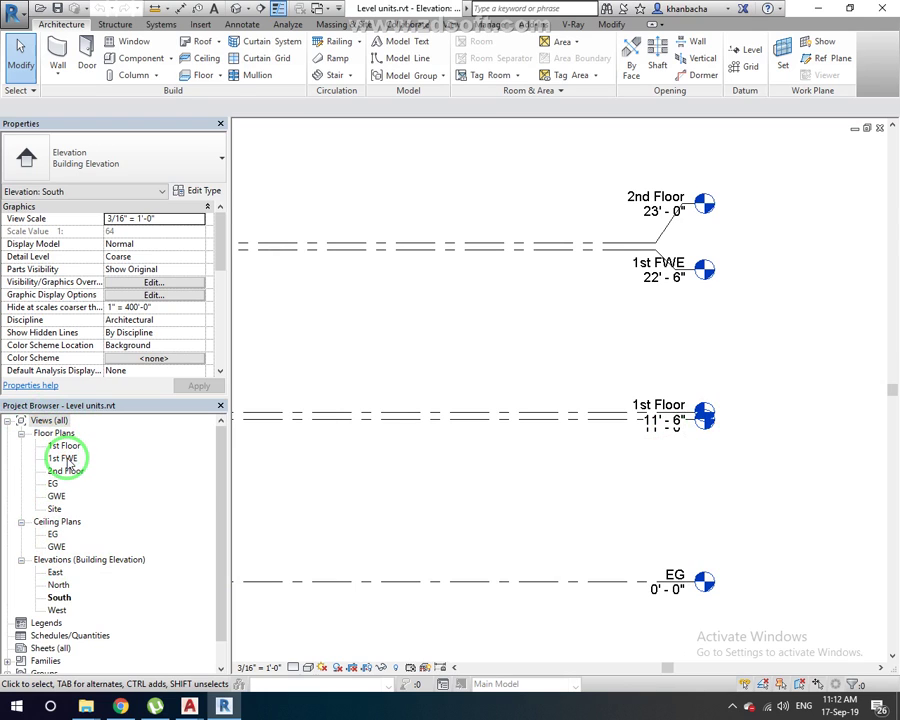
scroll(526, 546, "down", 1)
scroll(590, 503, "down", 1)
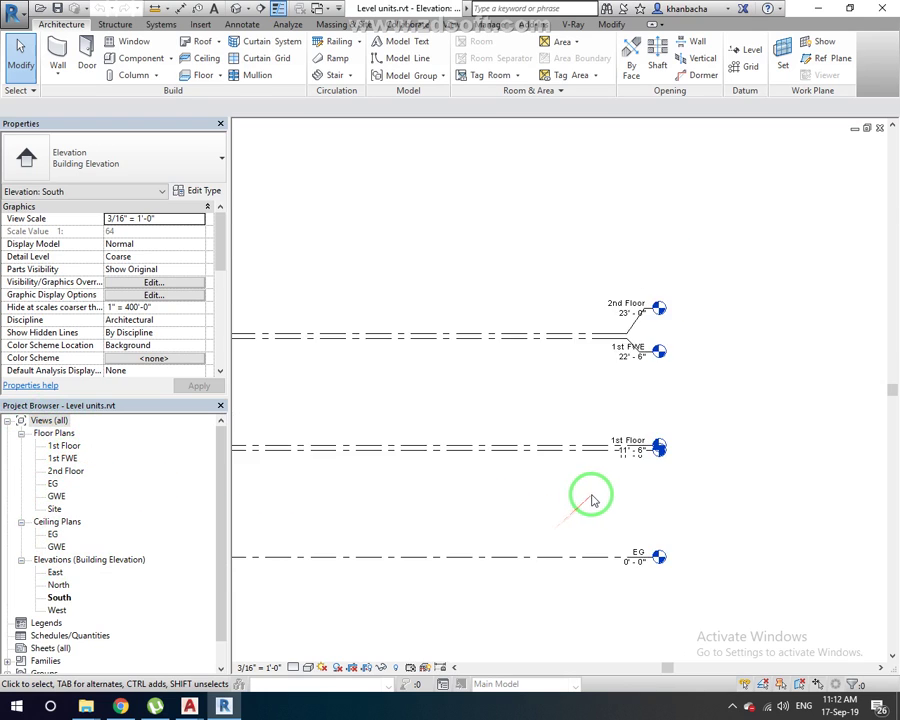
middle_click_drag(556, 500, 641, 438)
scroll(580, 466, "down", 1)
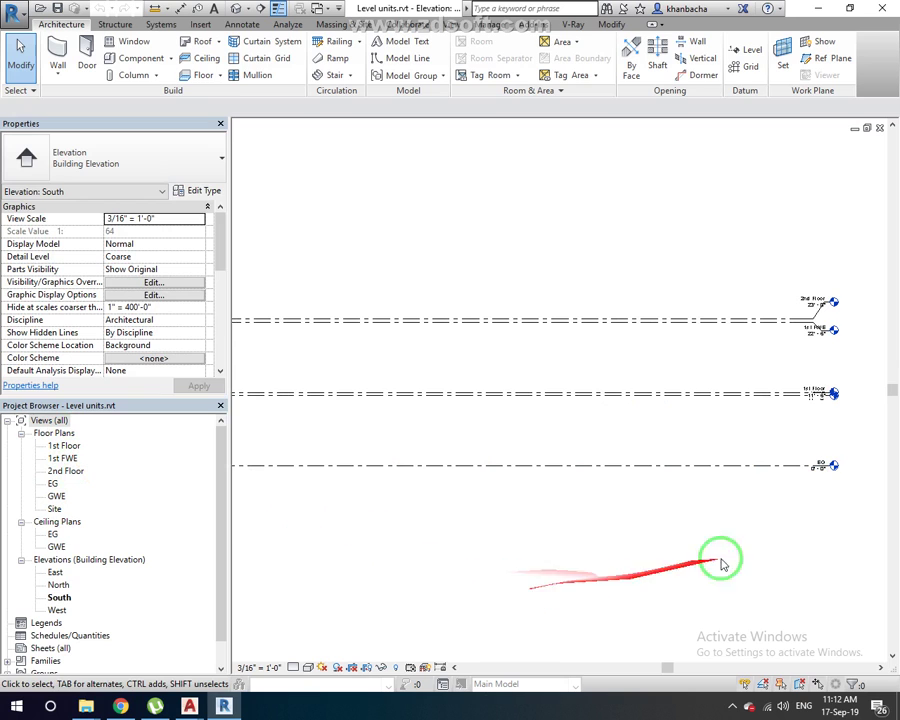
scroll(832, 470, "up", 2)
scroll(830, 468, "up", 2)
scroll(826, 466, "up", 3)
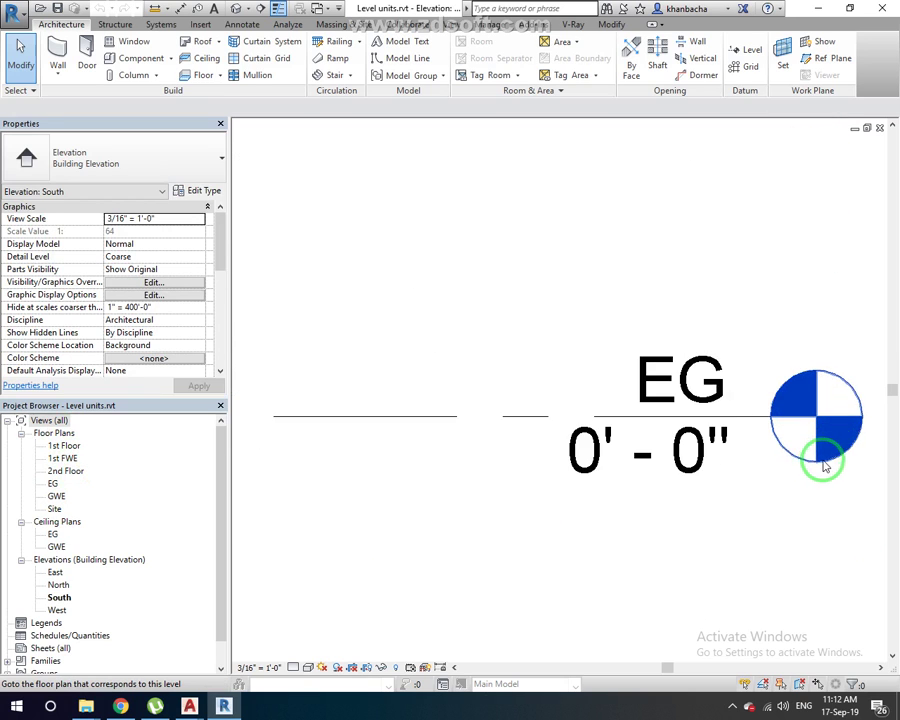
scroll(735, 420, "up", 1)
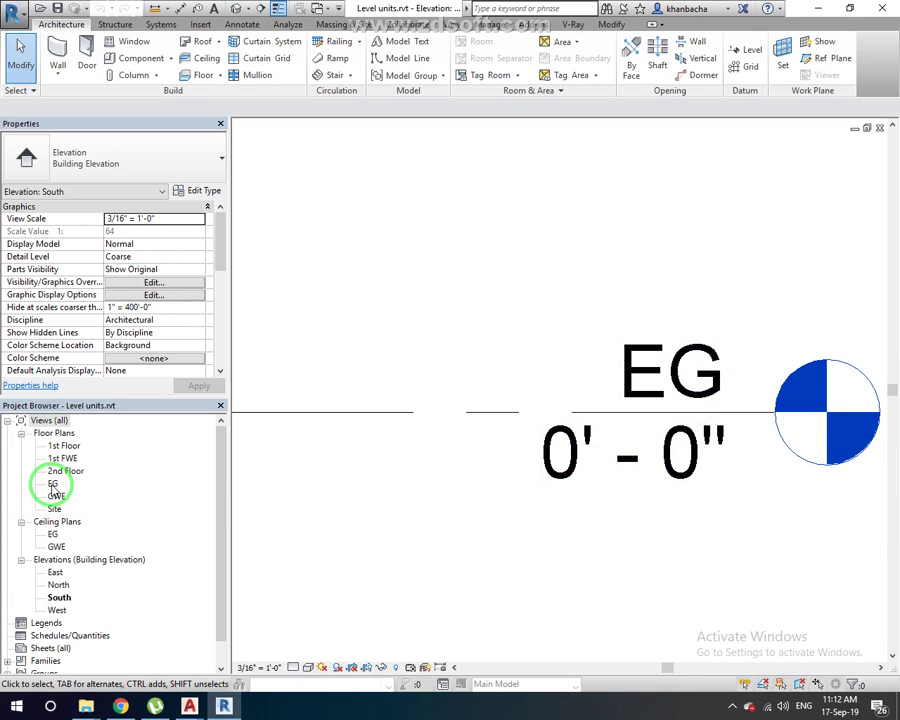
Open the EG floor plan from Floor Plans.
double_click(51, 484)
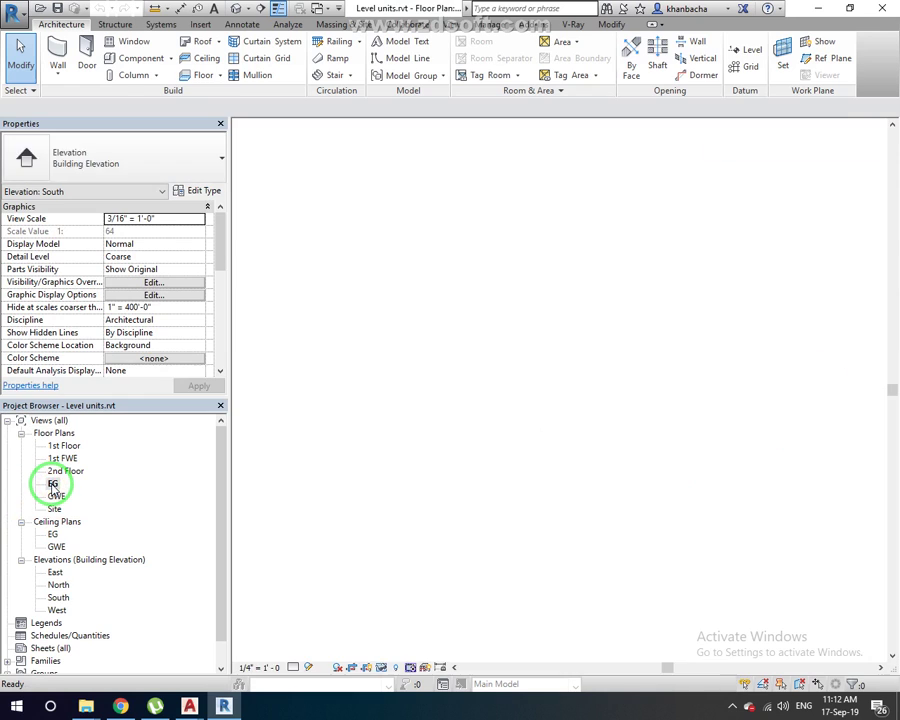
middle_click_drag(583, 453, 614, 426)
scroll(594, 426, "down", 2)
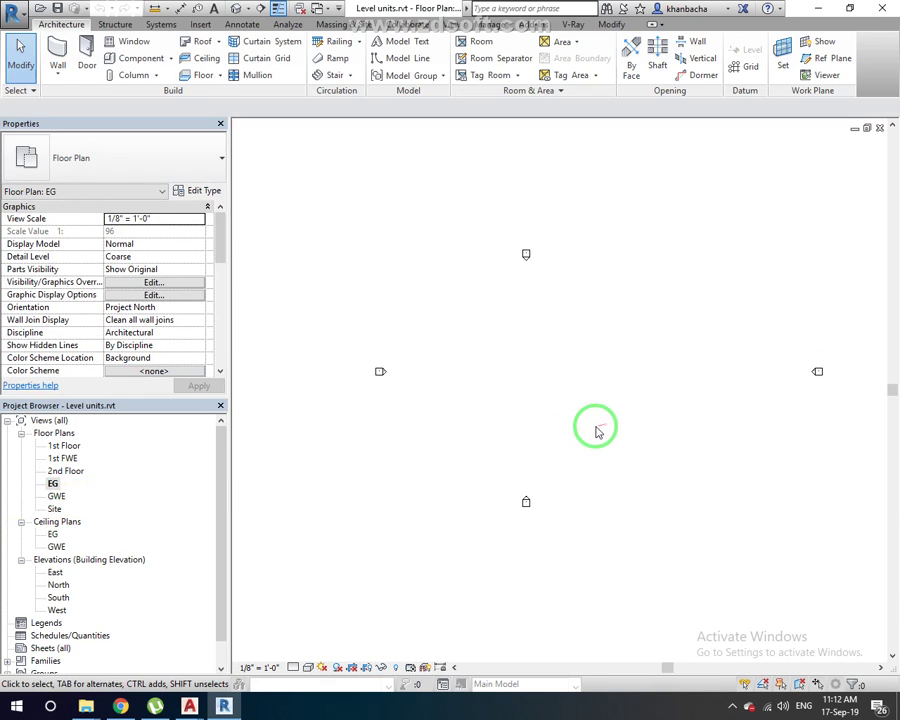
Move the right-hand elevation marker left, closer to the plan centre.
mouse_move(885, 445)
left_mouse_down()
mouse_move(778, 416)
mouse_move(356, 90)
left_mouse_up()
left_click(254, 70)
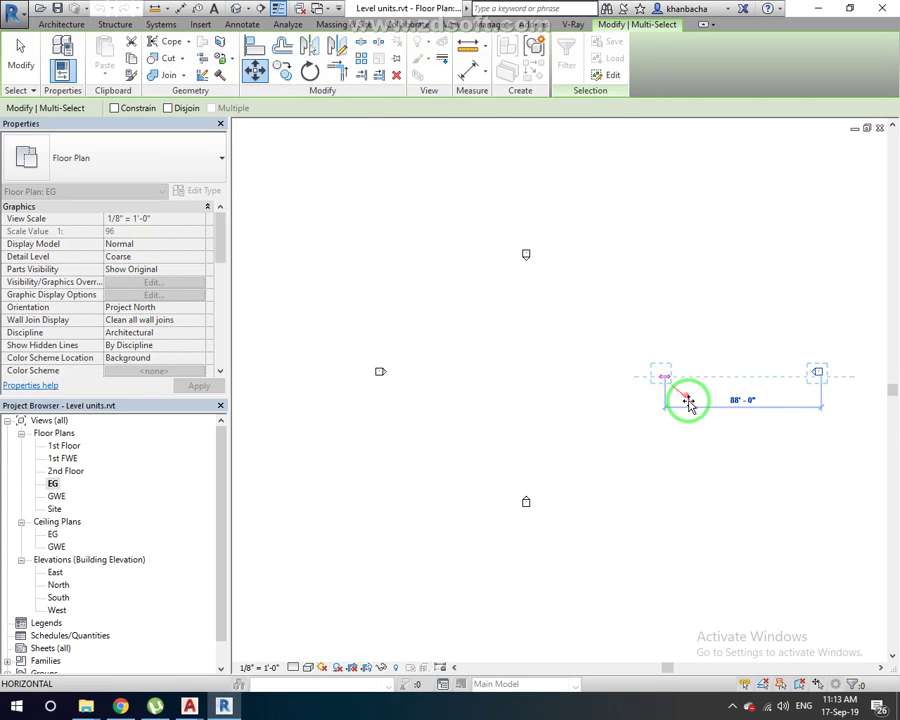
left_click(657, 366)
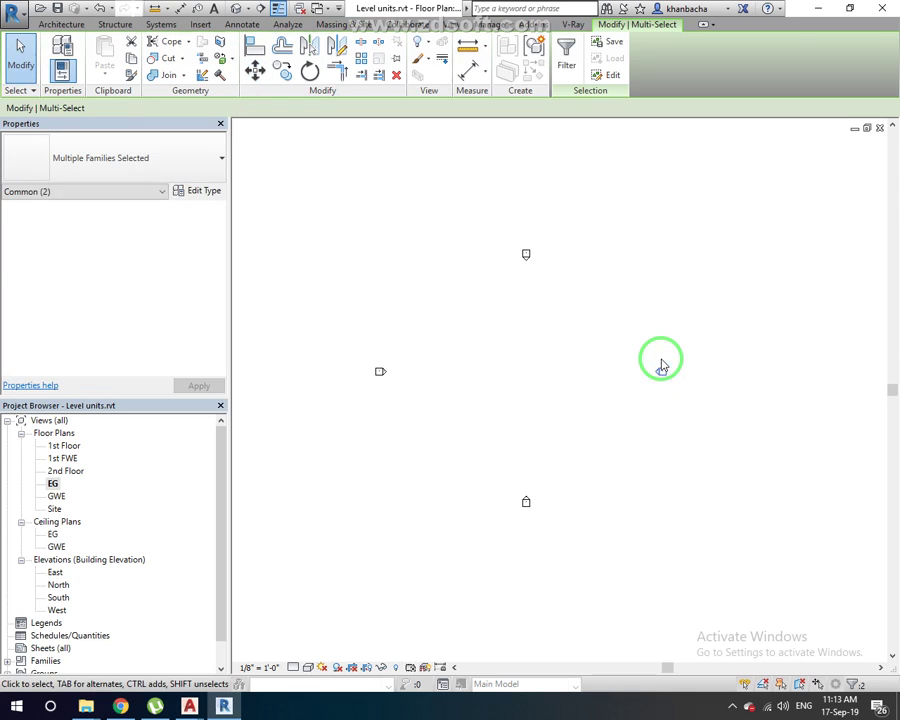
left_click(632, 368)
scroll(481, 352, "up", 2)
middle_click_drag(484, 357, 530, 378)
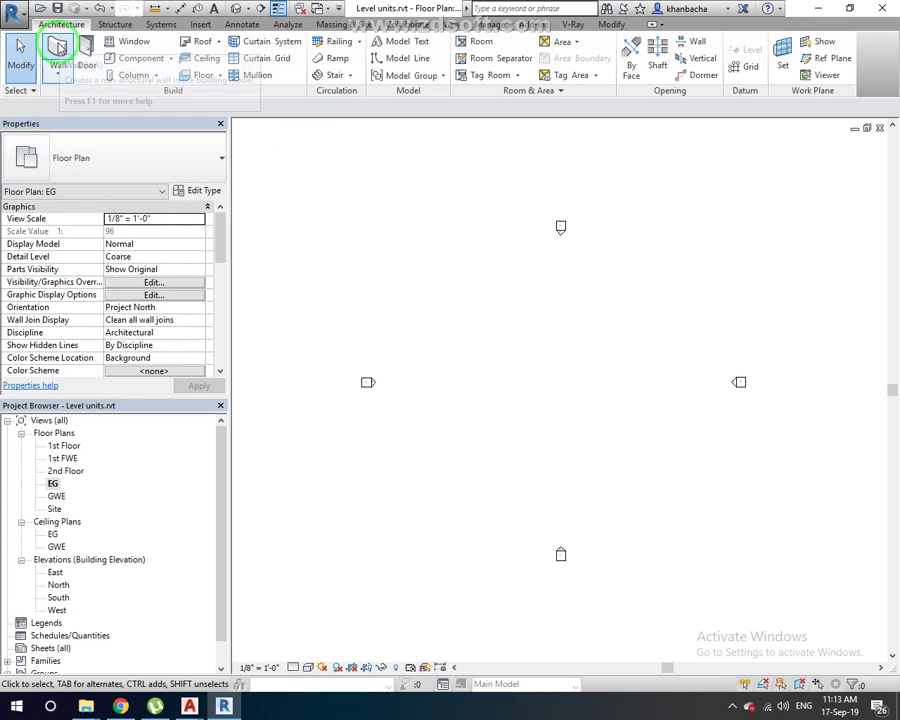
left_click(57, 46)
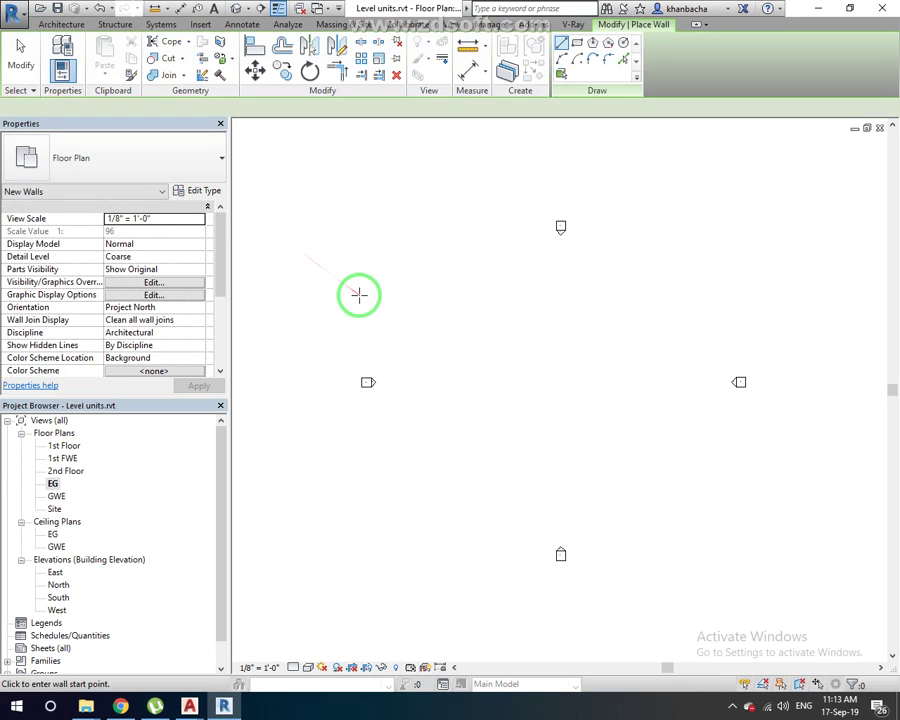
key("Escape")
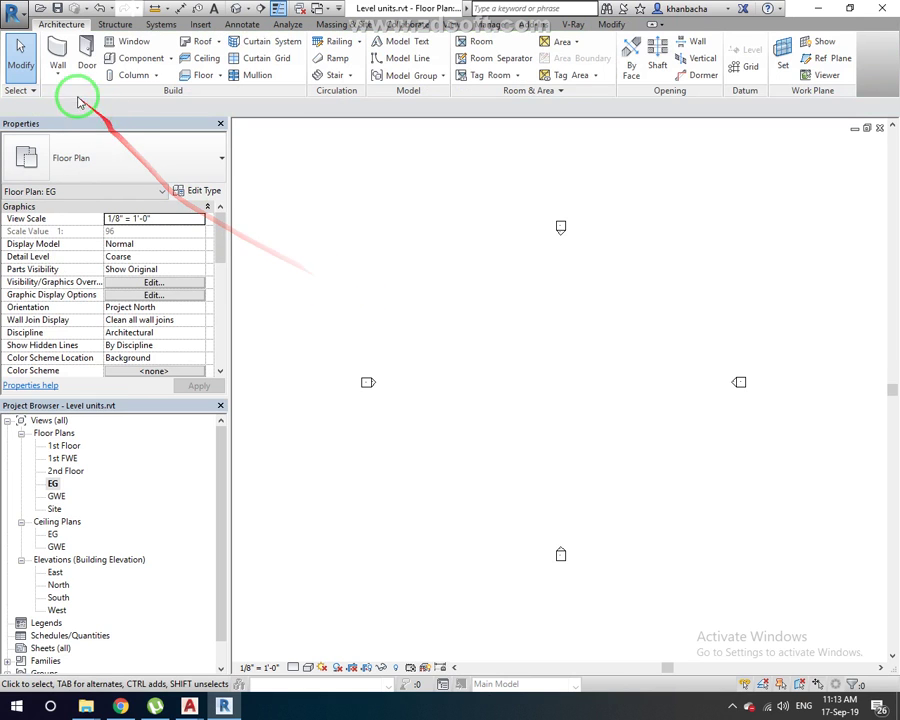
left_click(58, 77)
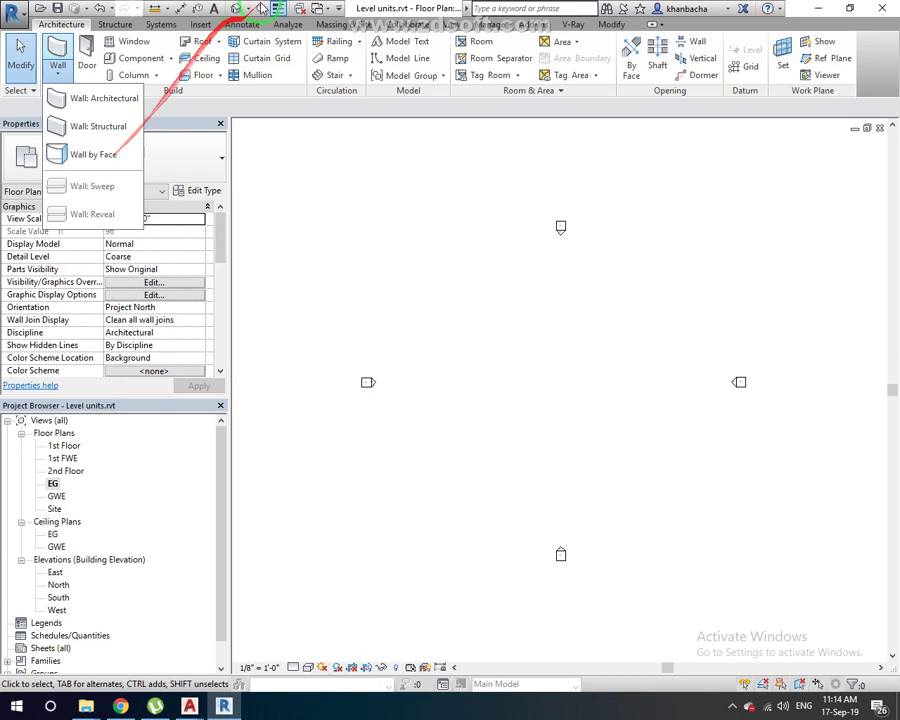
left_click(340, 24)
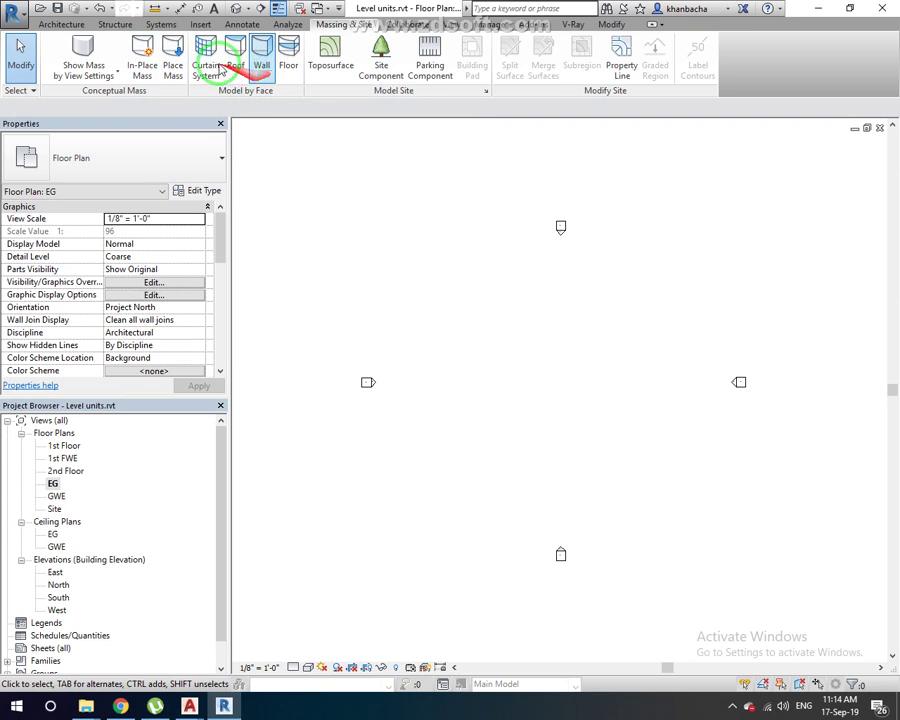
left_click(55, 24)
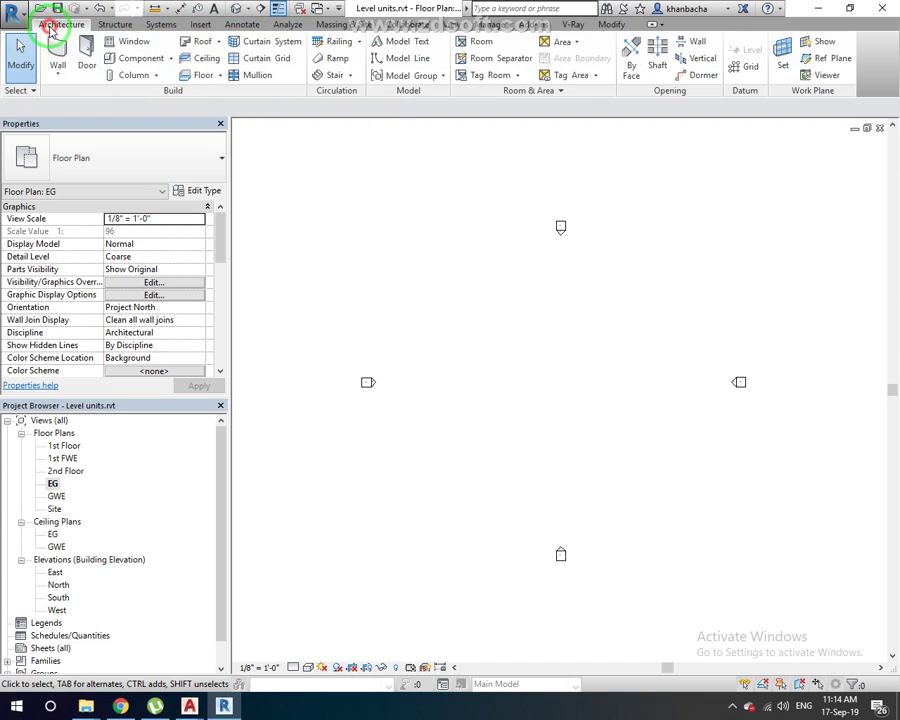
Expand the Wall dropdown to list Architectural, Structural, by Face, Sweep and Reveal walls.
left_click(57, 69)
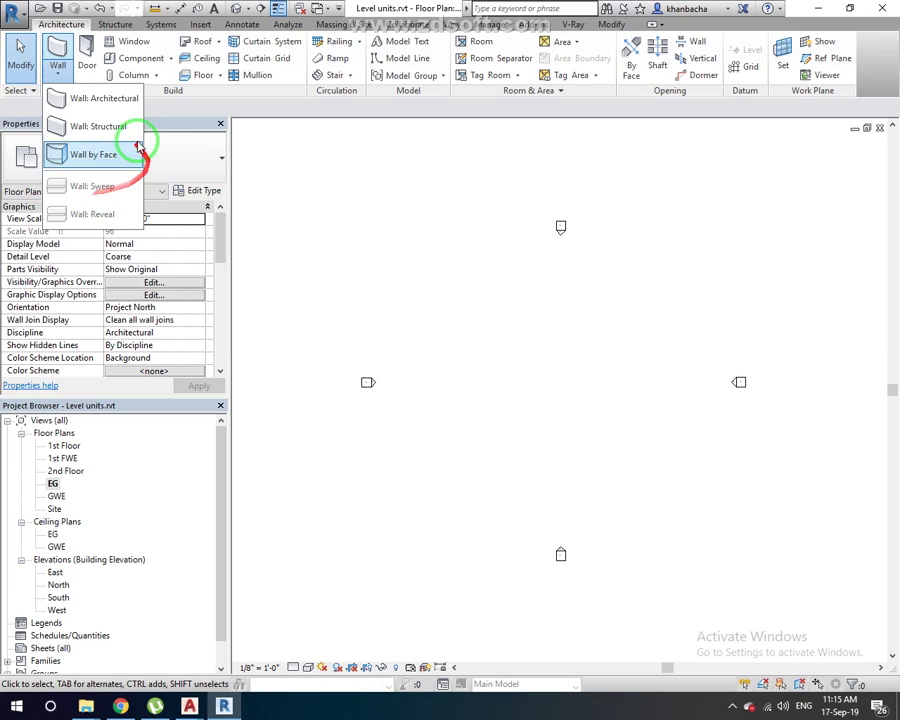
Start a Generic - 8" architectural wall set to Height, 20' 0" upward.
left_click(119, 105)
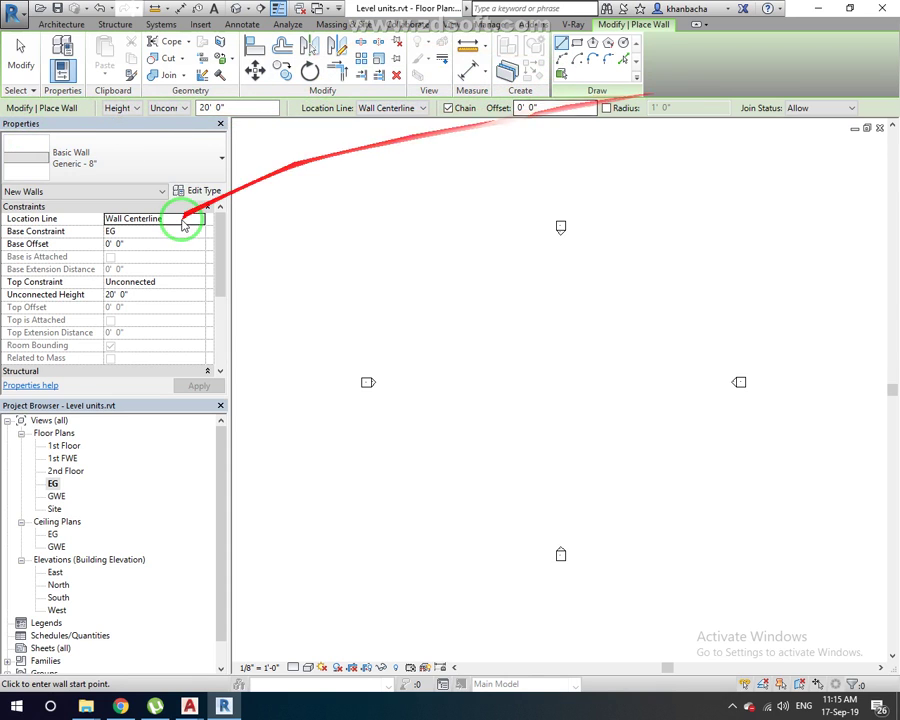
left_click(133, 112)
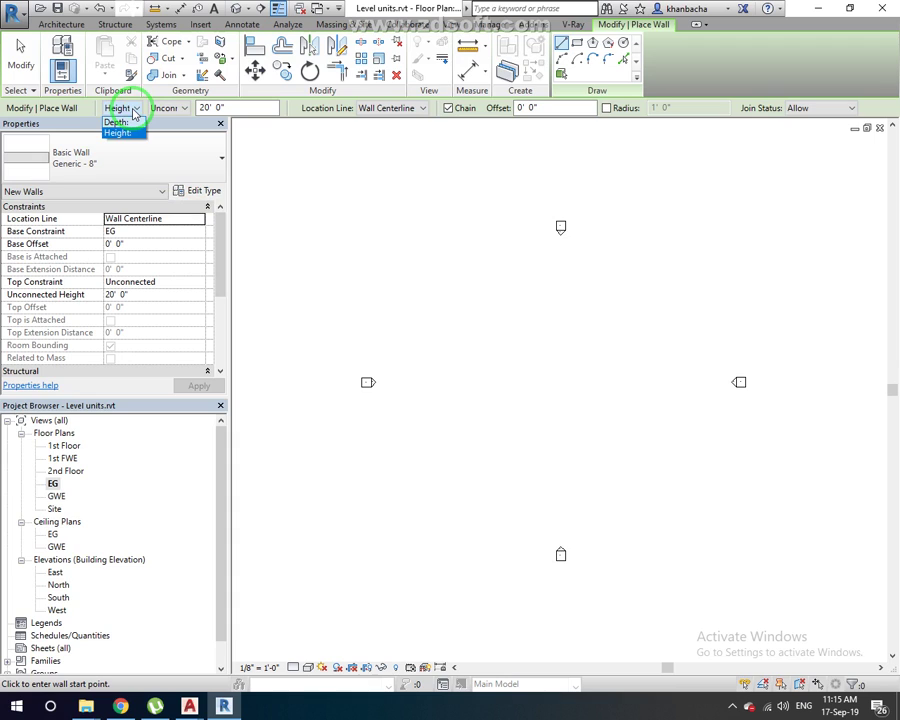
left_click(133, 110)
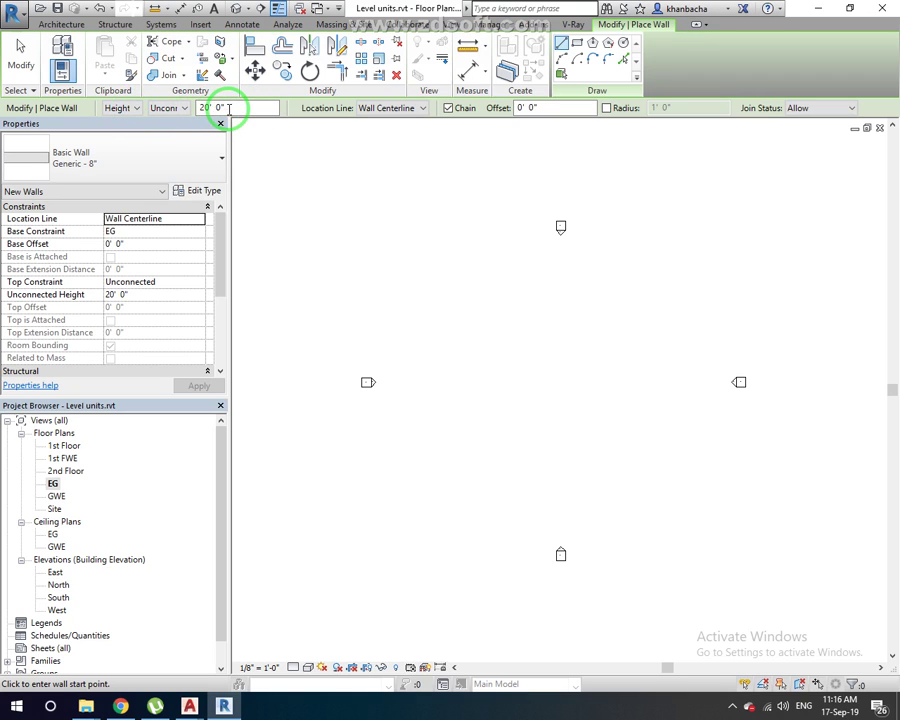
left_click_drag(225, 110, 187, 112)
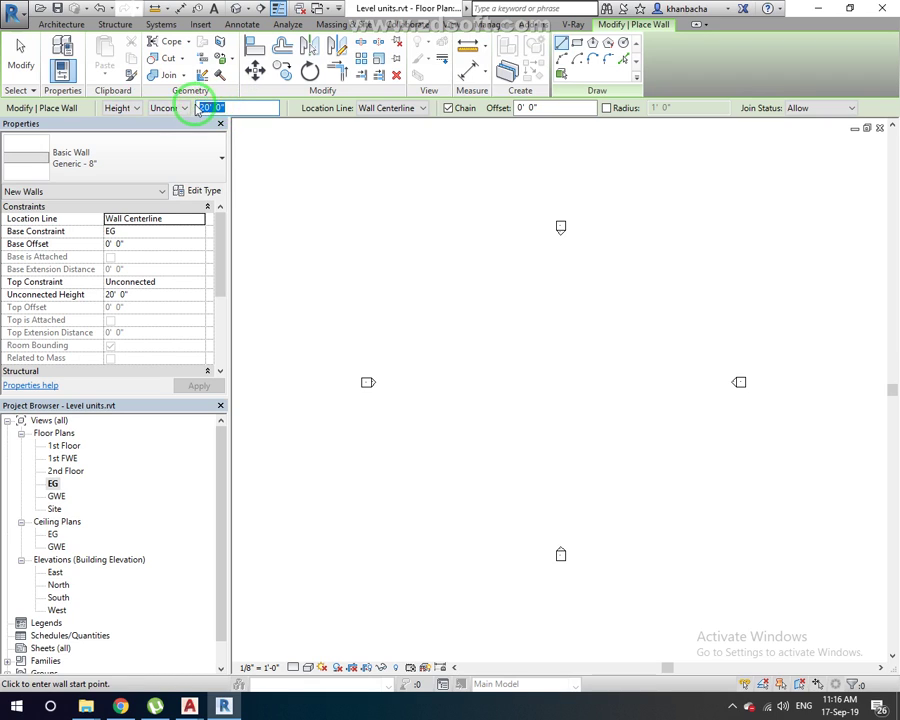
Change the wall's top constraint from Unconnected to level GWE.
left_click(175, 108)
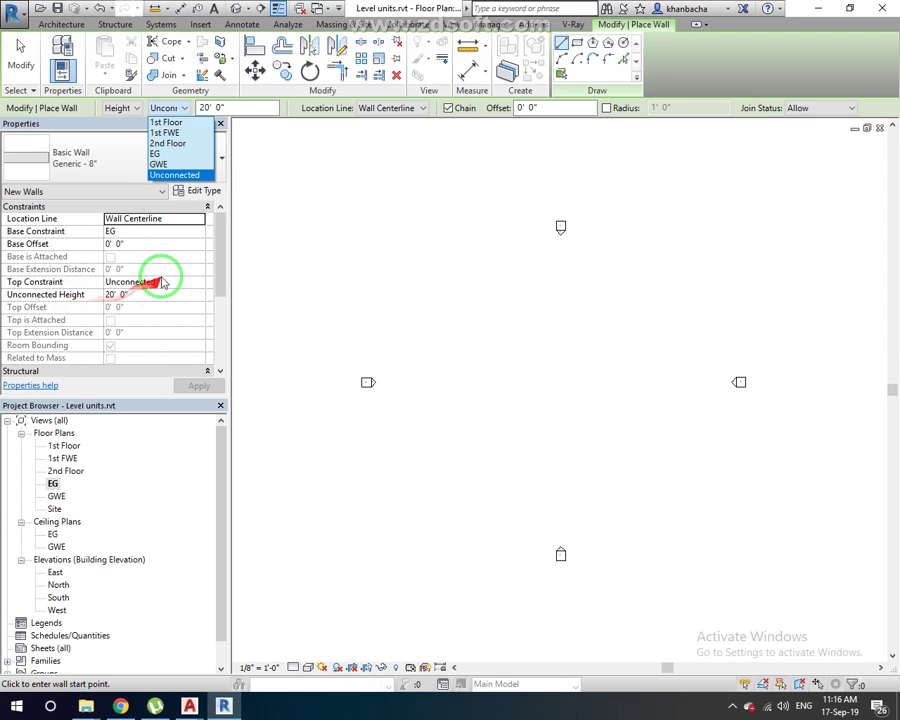
left_click(168, 165)
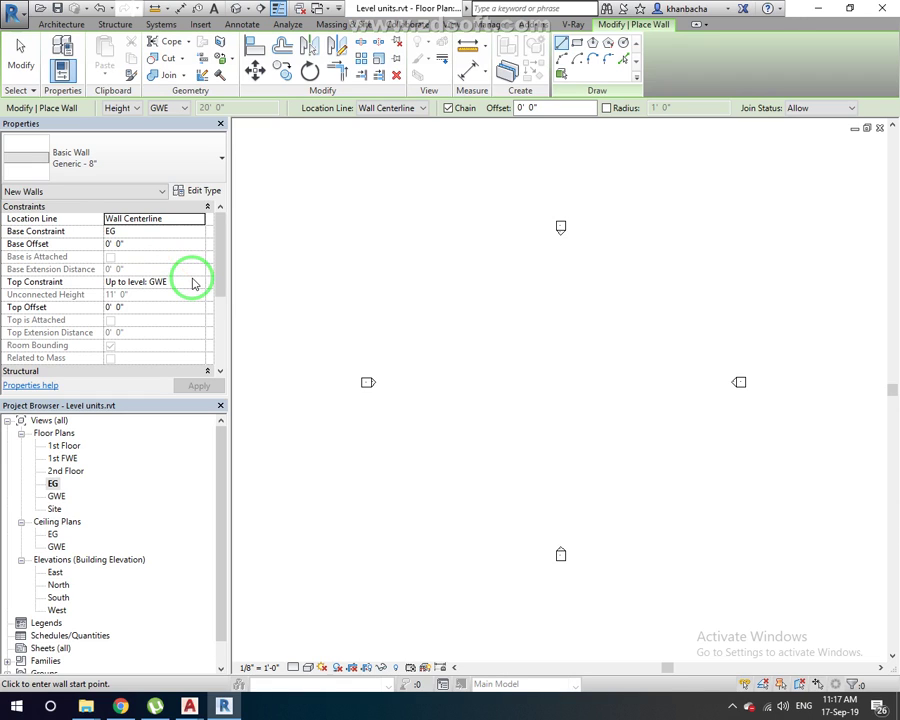
left_click_drag(222, 283, 221, 316)
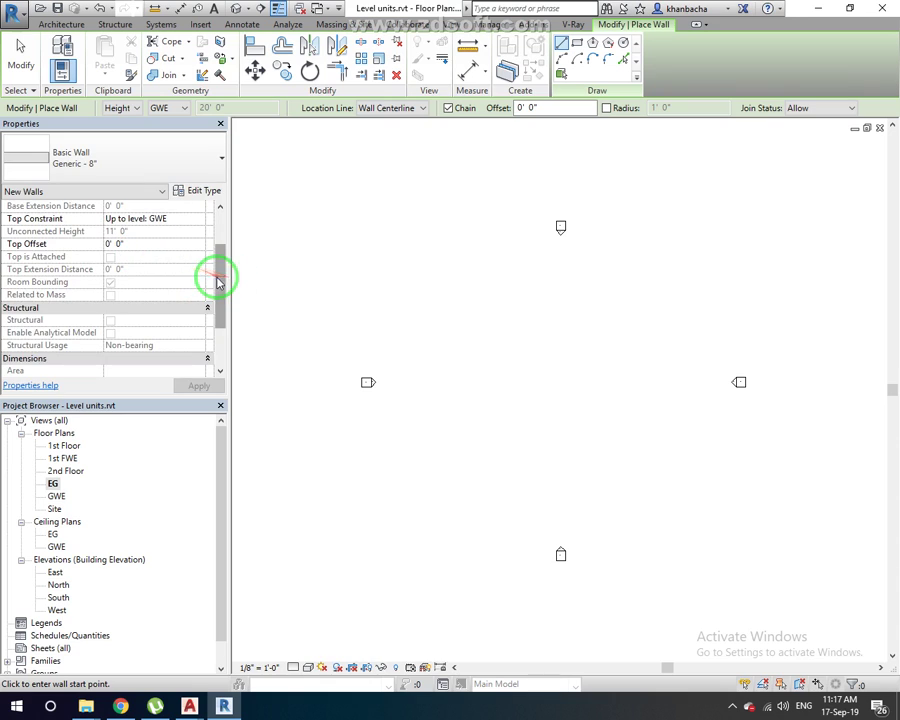
left_click_drag(217, 284, 218, 245)
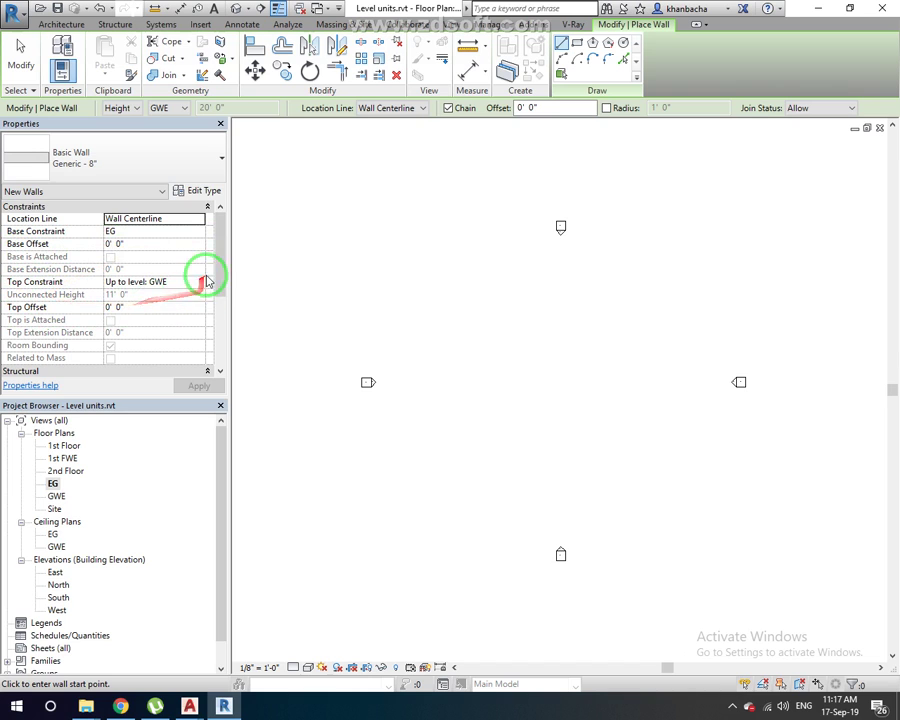
mouse_move(214, 272)
left_mouse_down()
mouse_move(207, 355)
mouse_move(217, 268)
left_mouse_up()
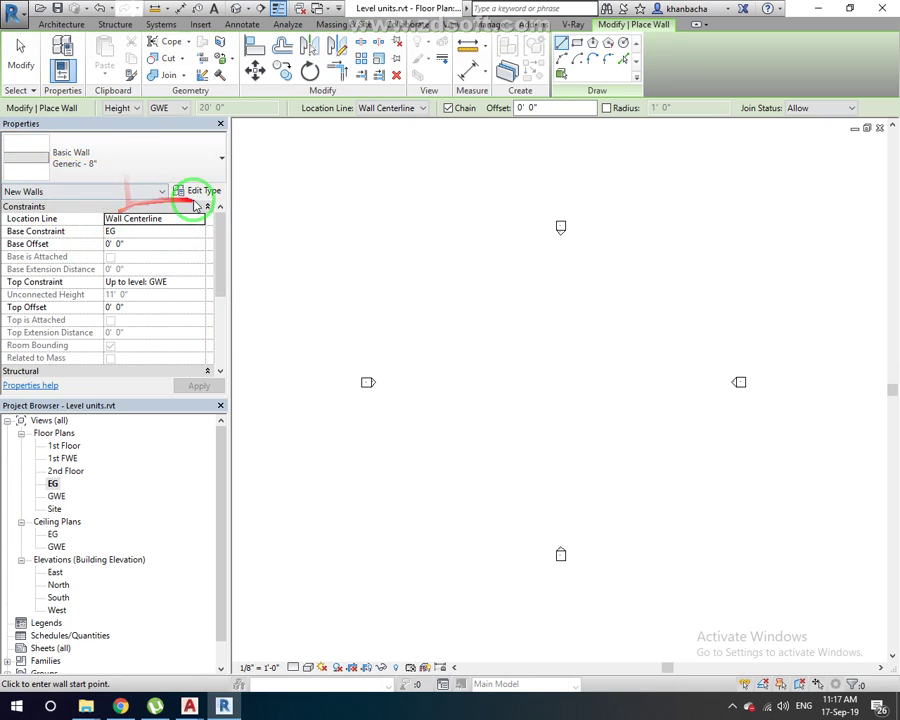
left_click(122, 167)
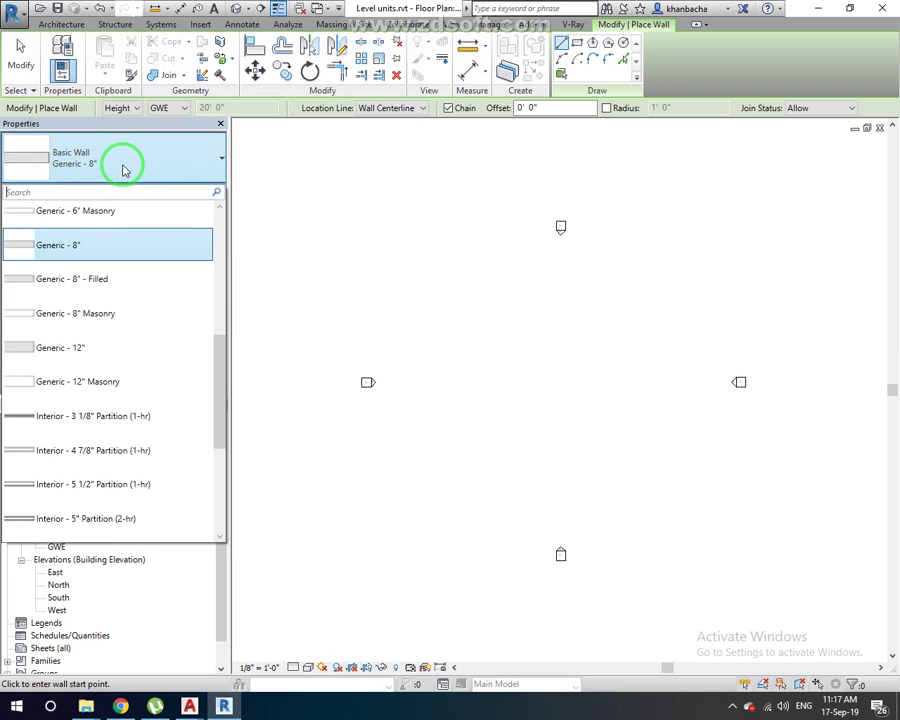
Open the Type Selector list of exterior, foundation and generic basic wall types.
scroll(143, 236, "up", 3)
scroll(144, 236, "up", 2)
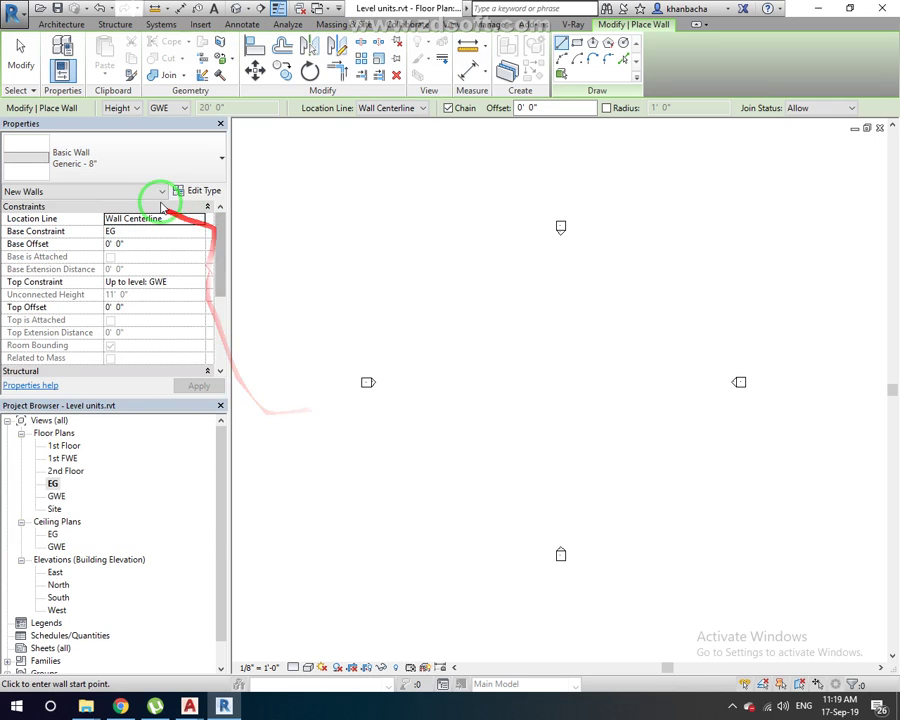
left_click(170, 158)
left_click_drag(217, 362, 212, 211)
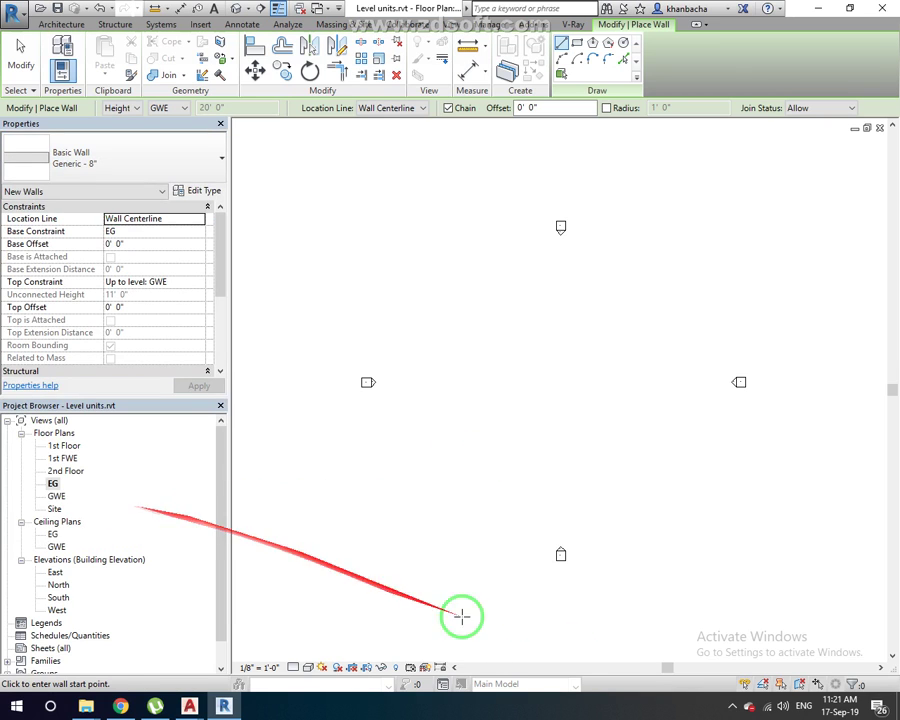
left_click(733, 705)
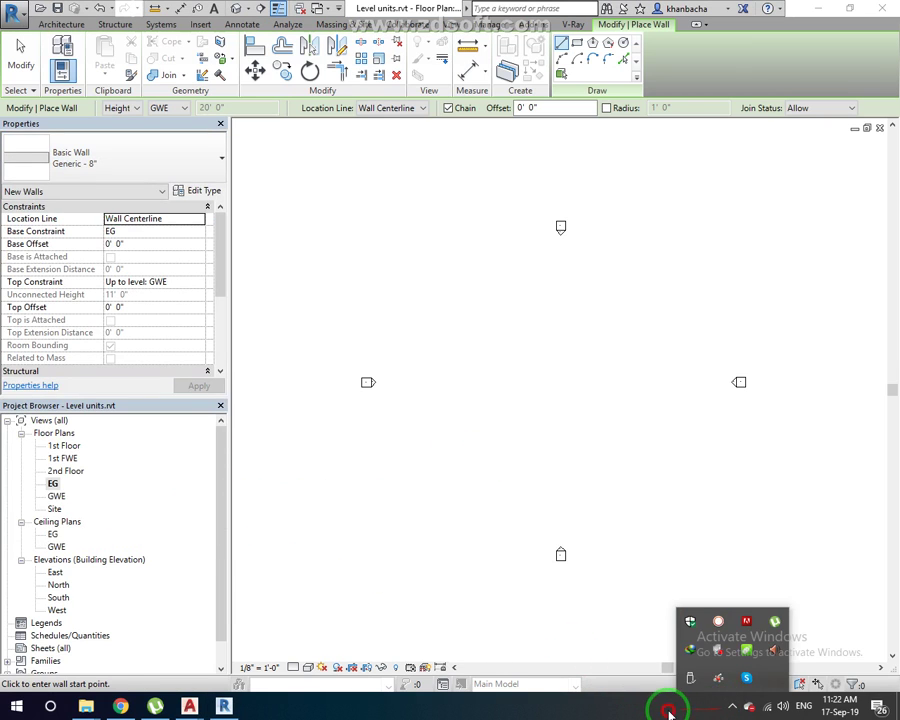
left_click(120, 157)
scroll(130, 232, "up", 2)
scroll(146, 254, "up", 2)
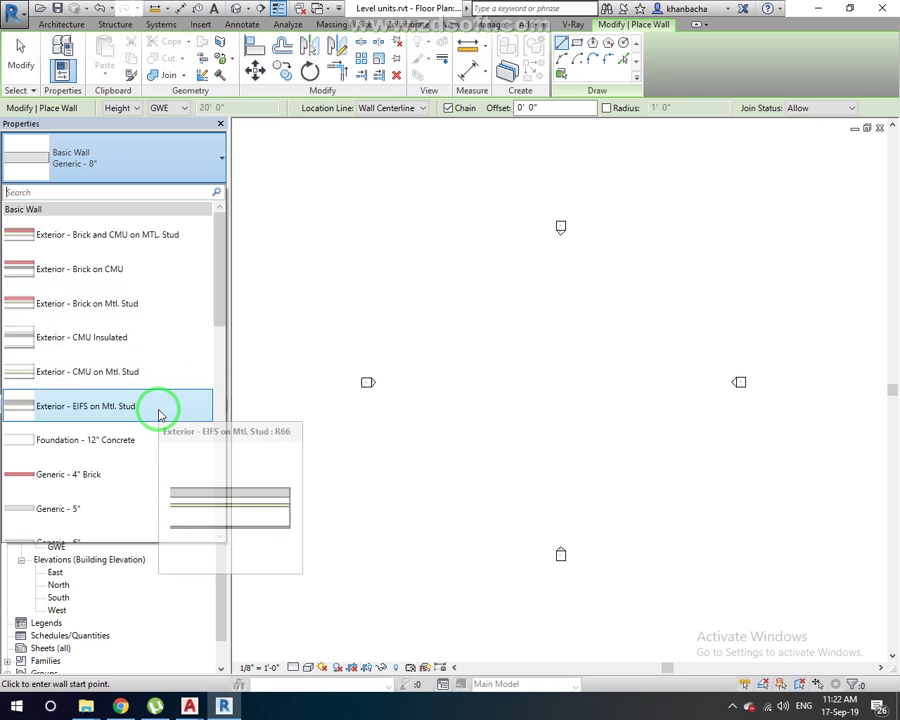
Pick Generic - 8" Masonry from the Type Selector list.
scroll(158, 414, "down", 1)
scroll(158, 414, "down", 2)
scroll(158, 414, "down", 2)
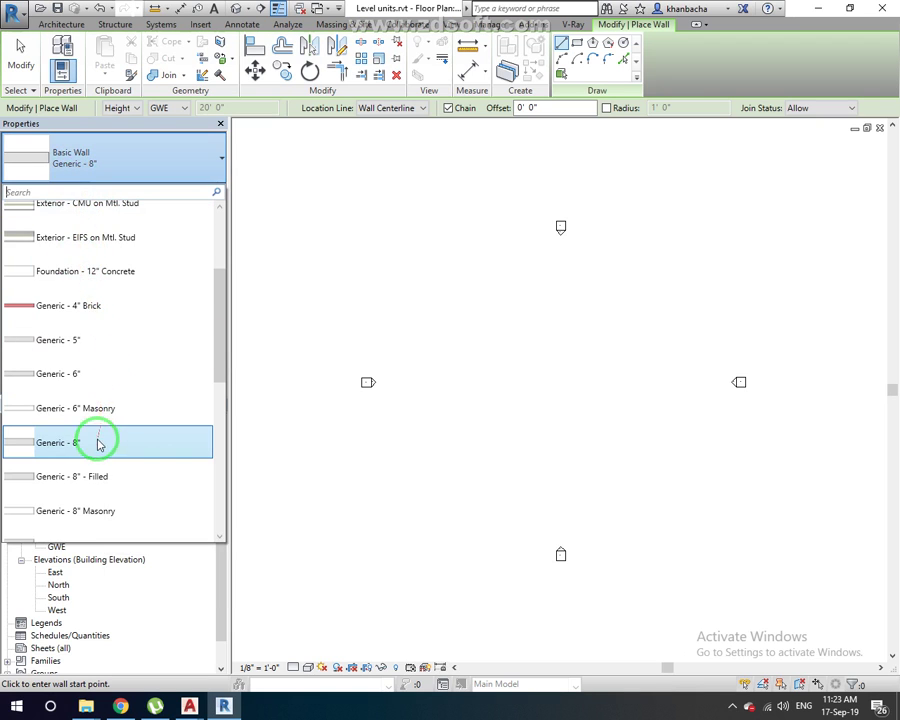
scroll(127, 382, "down", 1)
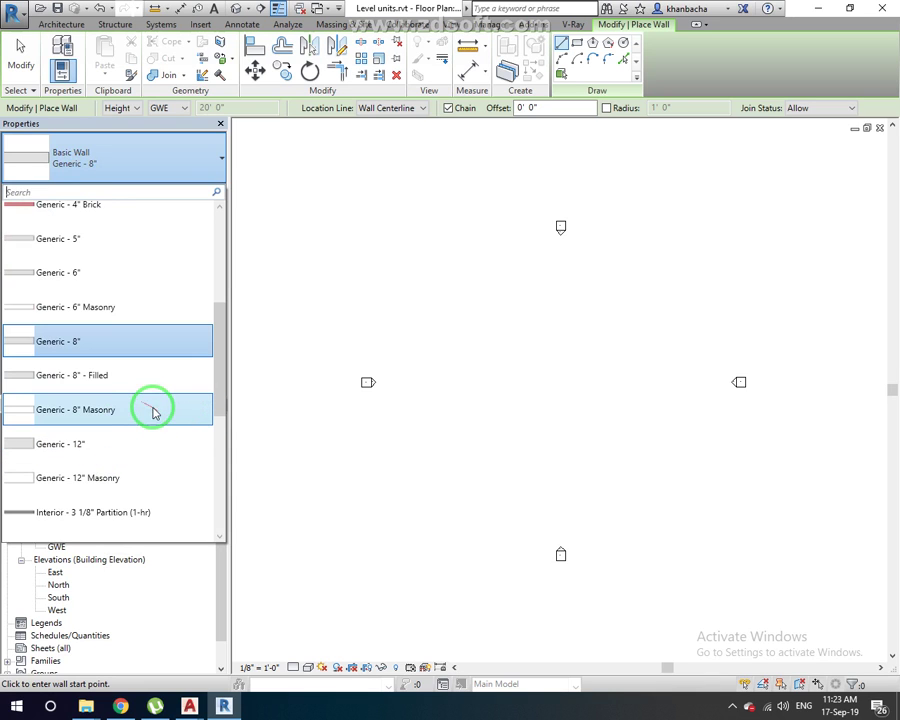
left_click(78, 416)
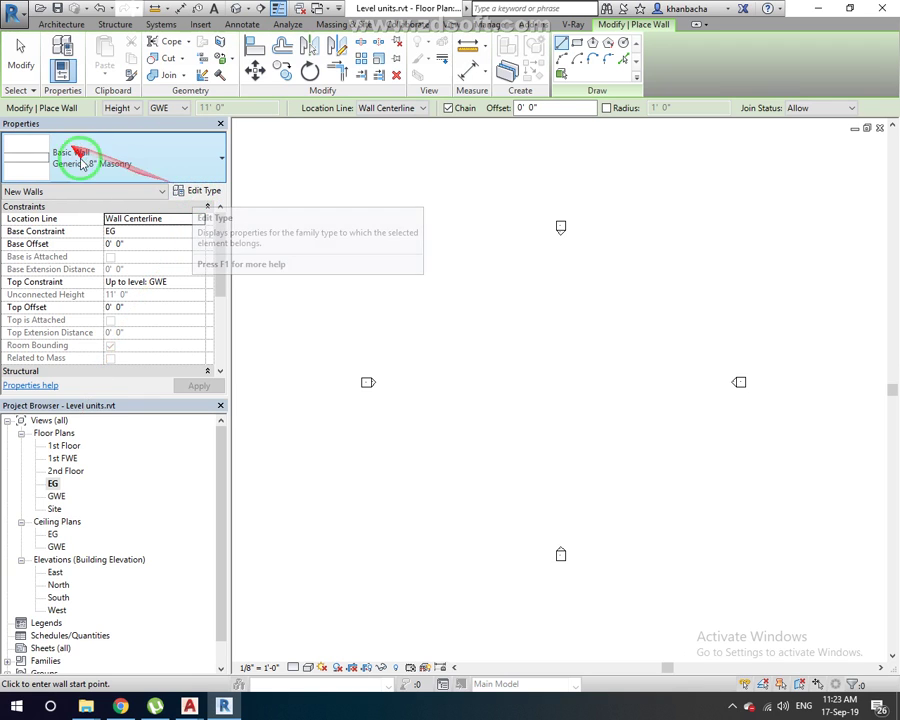
Open Edit Type for Generic - 8" Masonry and reposition the Type Properties dialog.
left_click(190, 200)
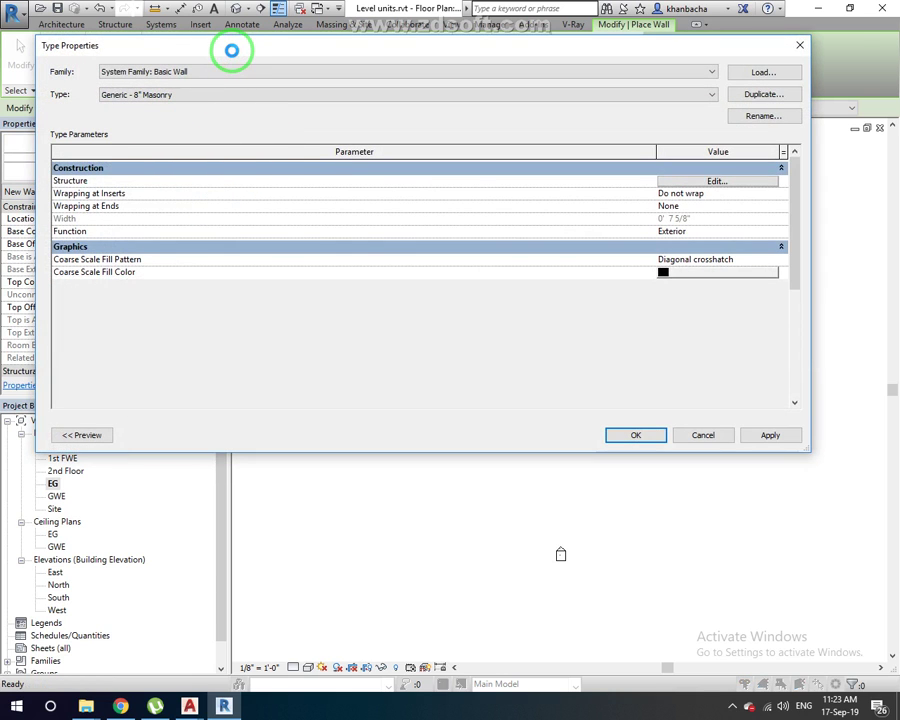
left_click_drag(231, 50, 264, 135)
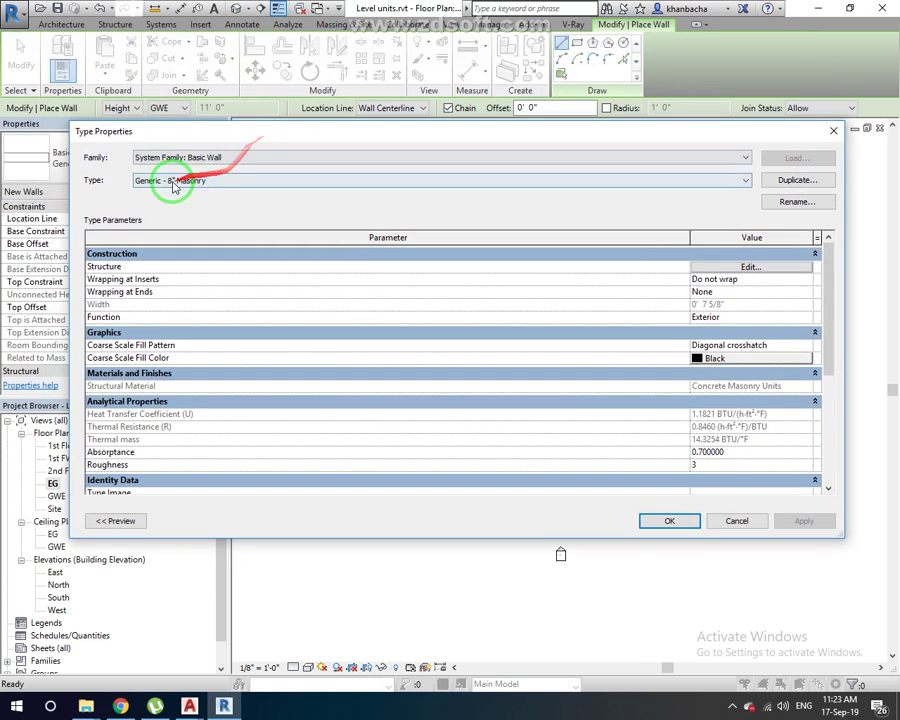
left_click(234, 184)
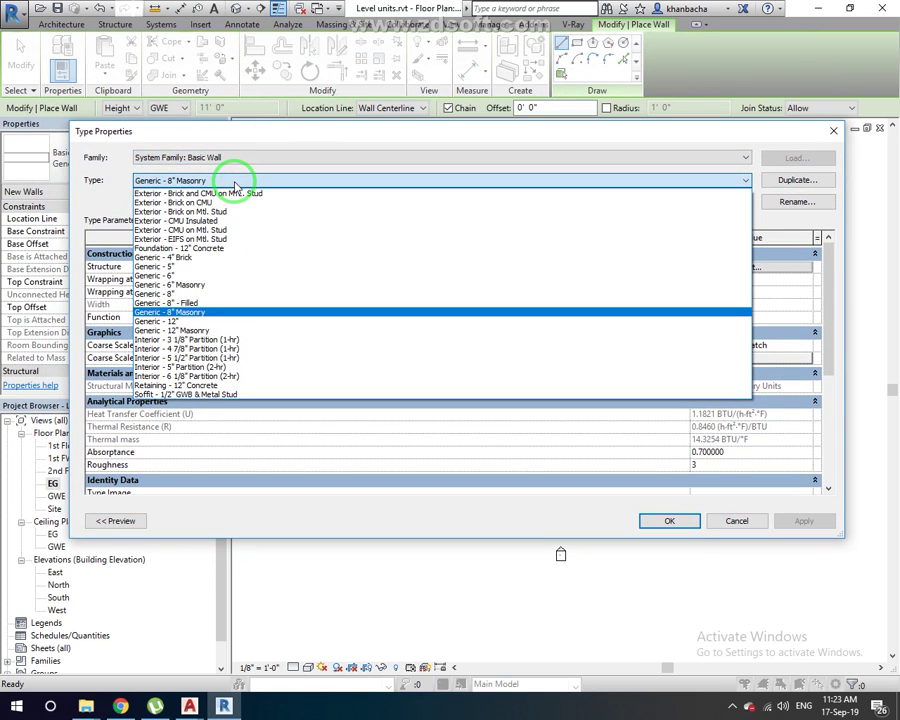
left_click(234, 182)
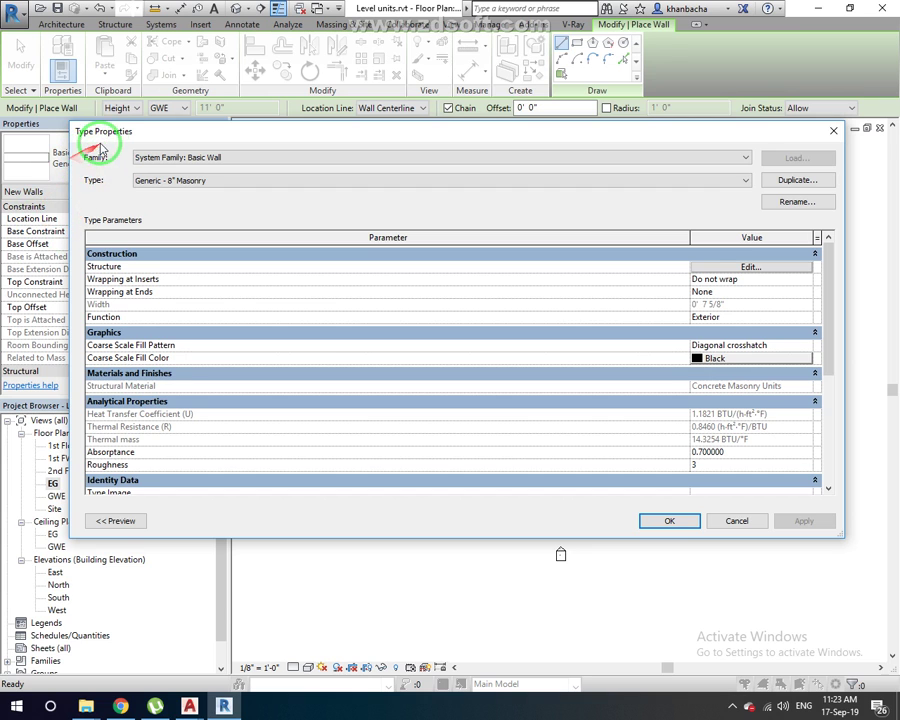
left_click_drag(111, 139, 128, 200)
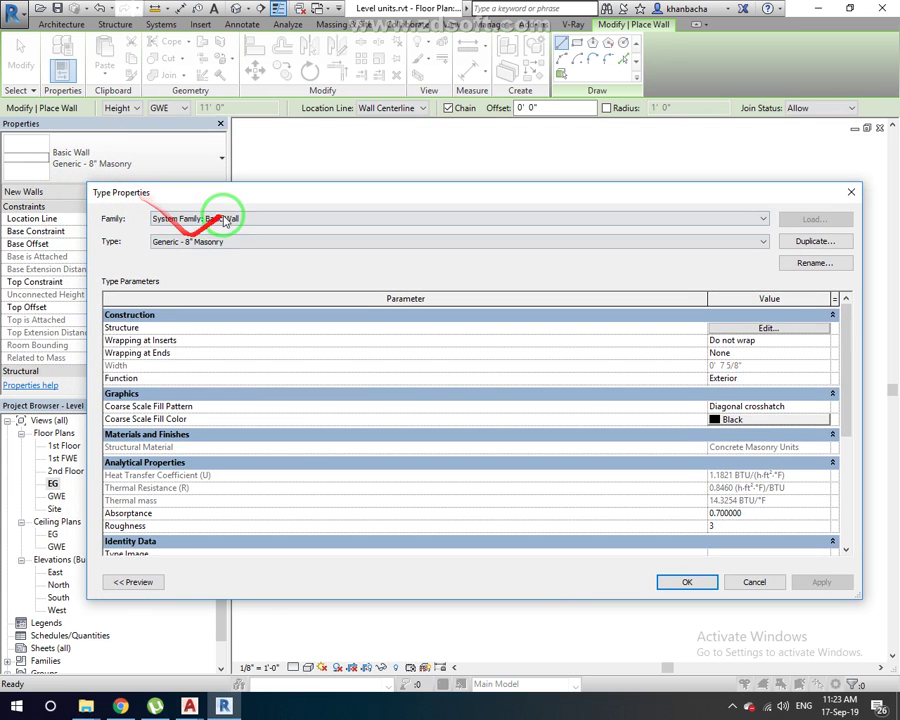
left_click_drag(229, 201, 226, 174)
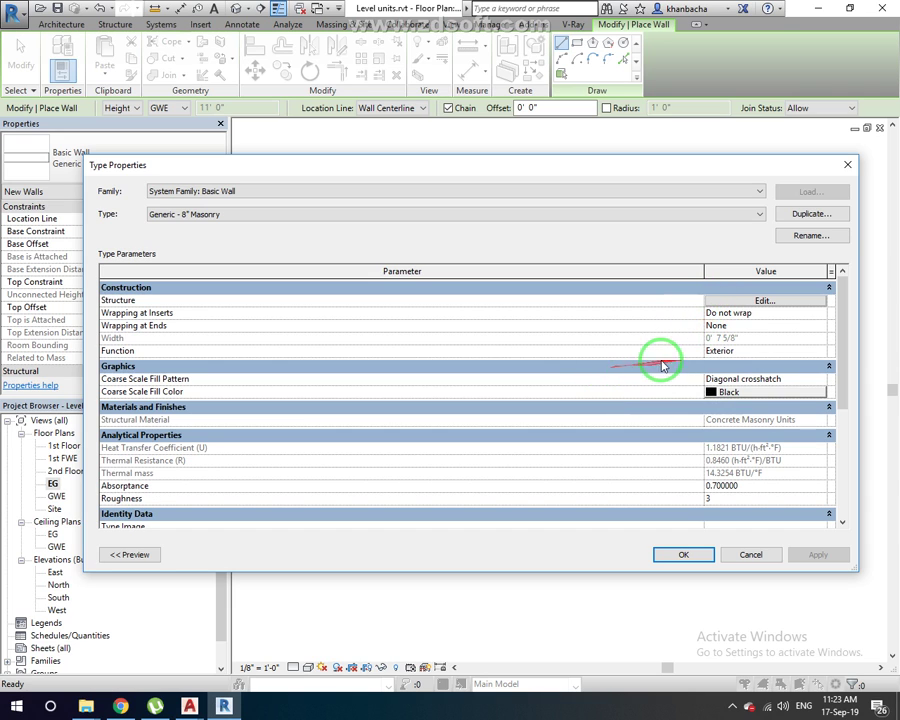
left_click(125, 557)
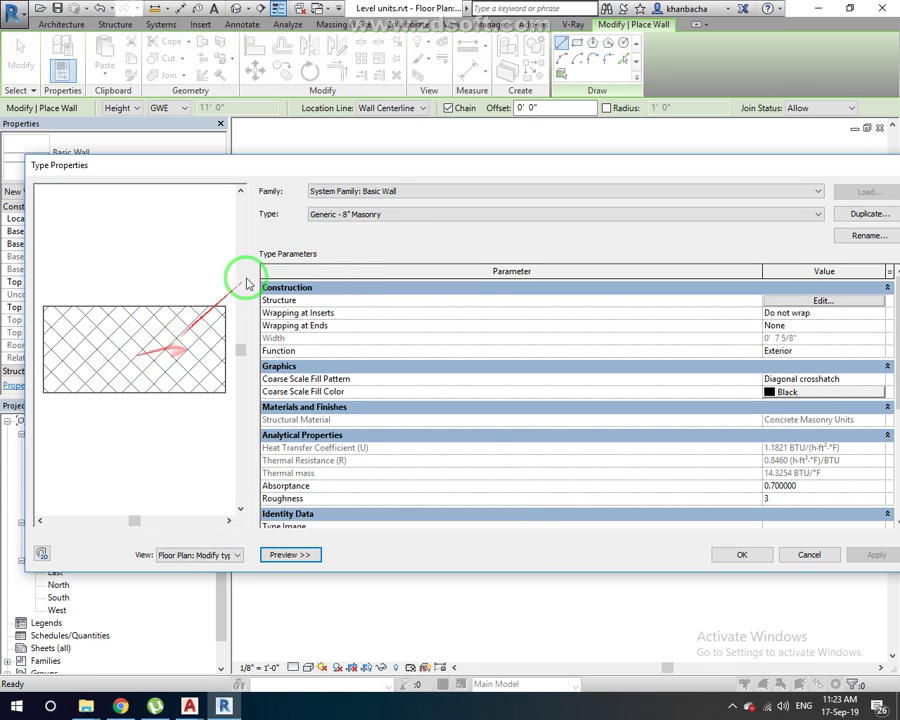
Show the Generic - 8" Masonry cross-section preview with its diagonal crosshatch fill.
left_click(410, 214)
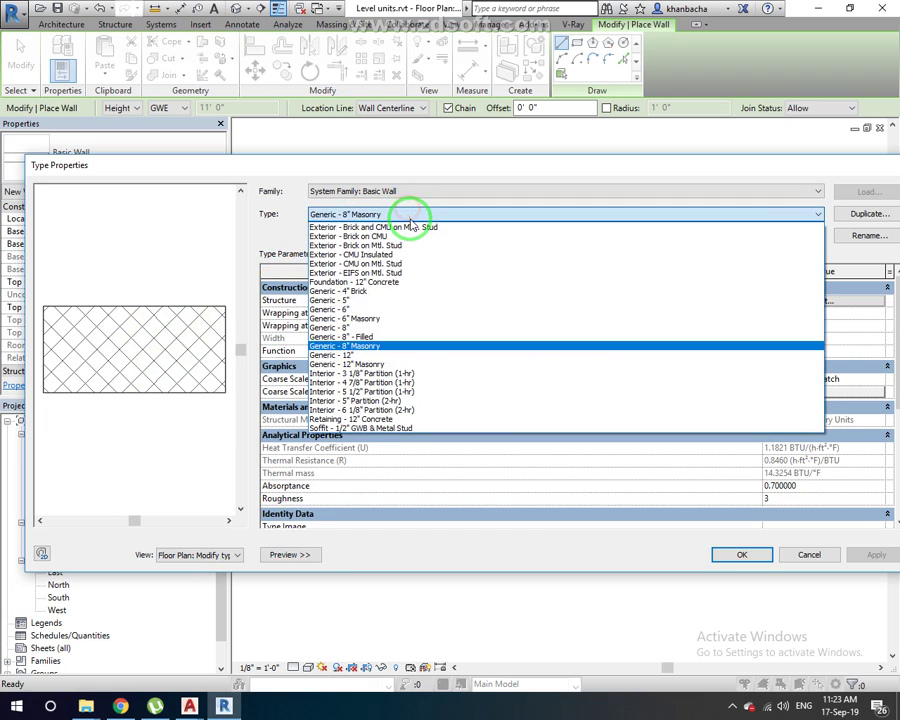
Preview Generic - 6" Masonry, Generic - 8", Generic - 8" Masonry and Exterior - Brick and CMU on MTL. Stud.
left_click(392, 318)
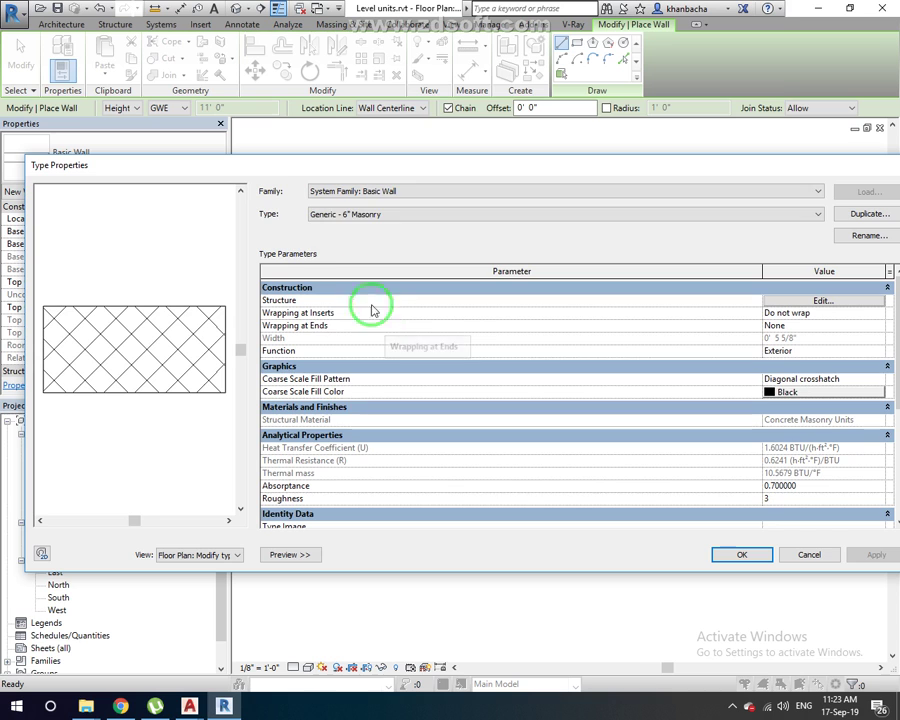
left_click(372, 214)
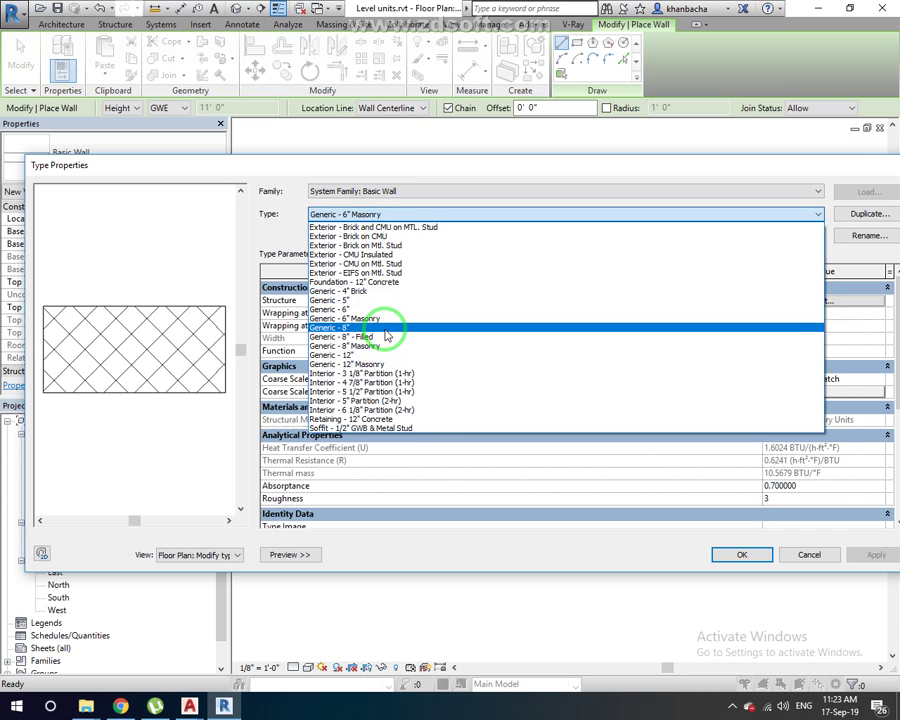
left_click(387, 335)
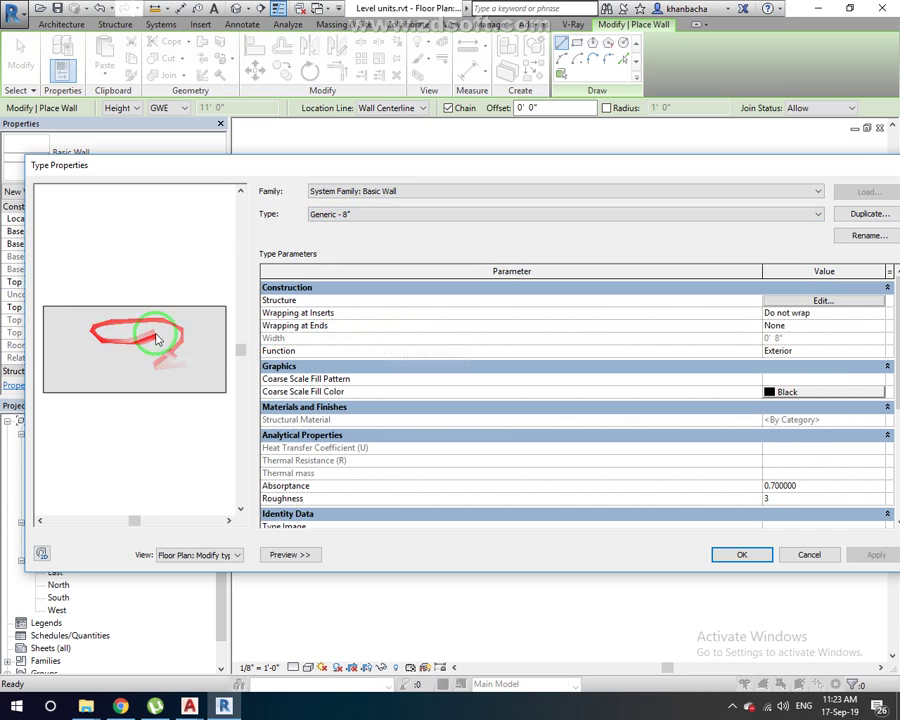
left_click(318, 214)
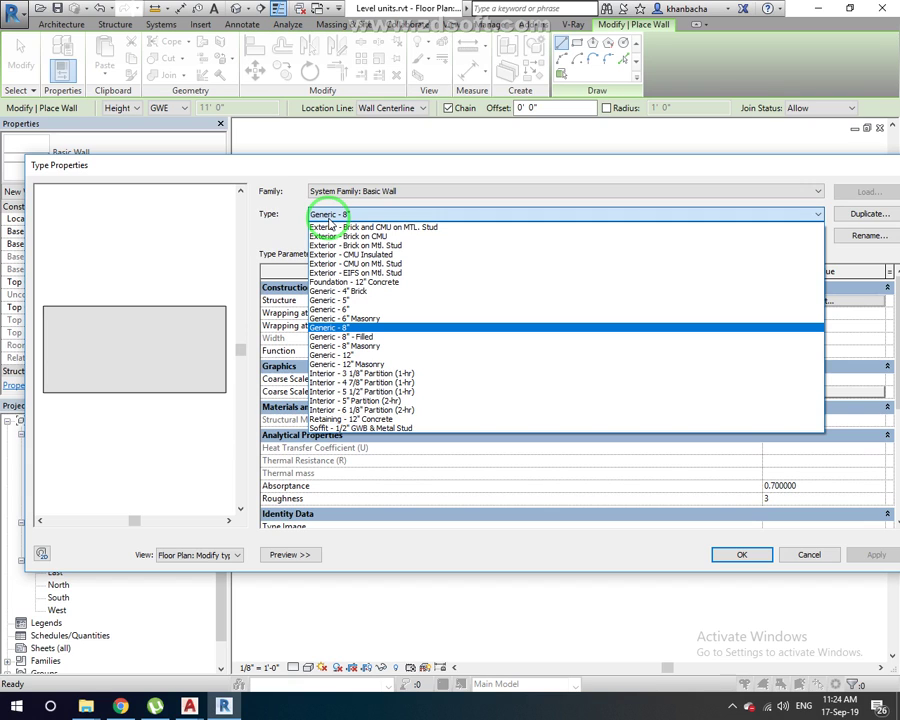
left_click(380, 345)
left_click(365, 216)
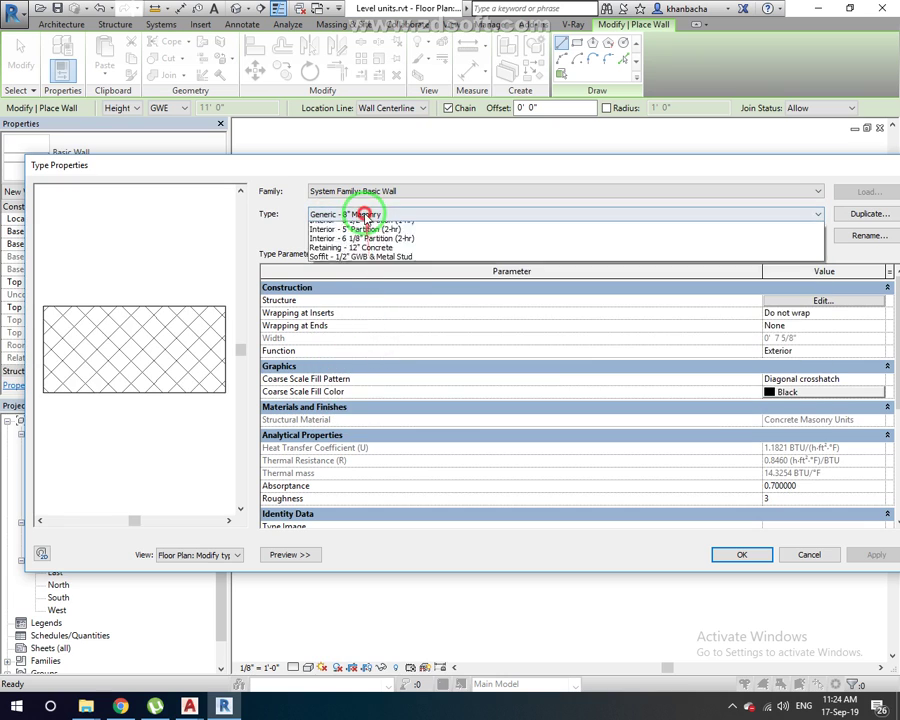
left_click(358, 226)
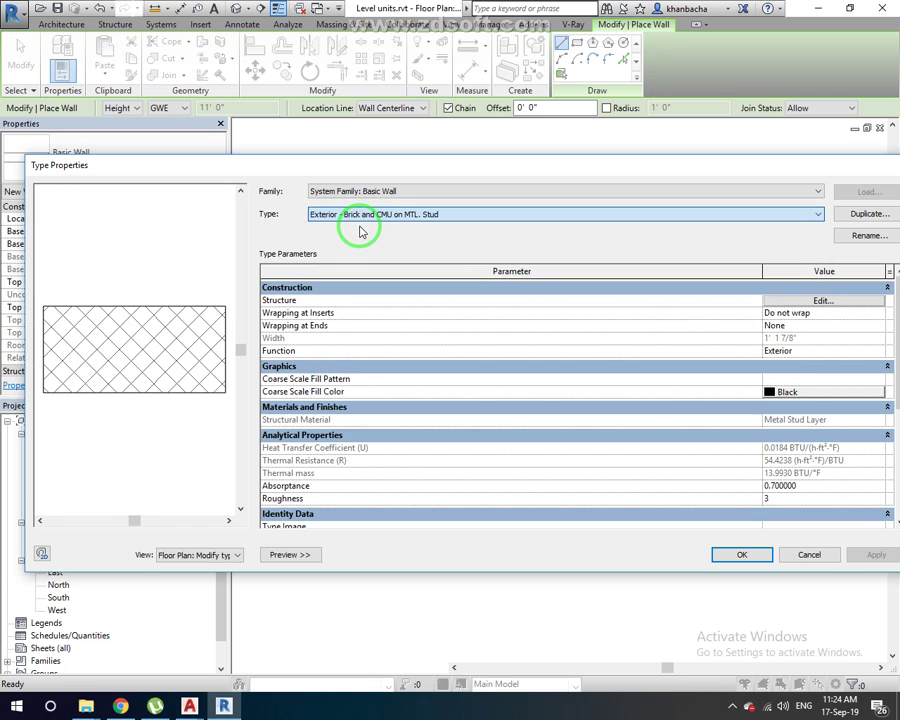
Step through the generic wall types, settle on Generic - 4" Brick and open its structure.
scroll(358, 226, "down", 1)
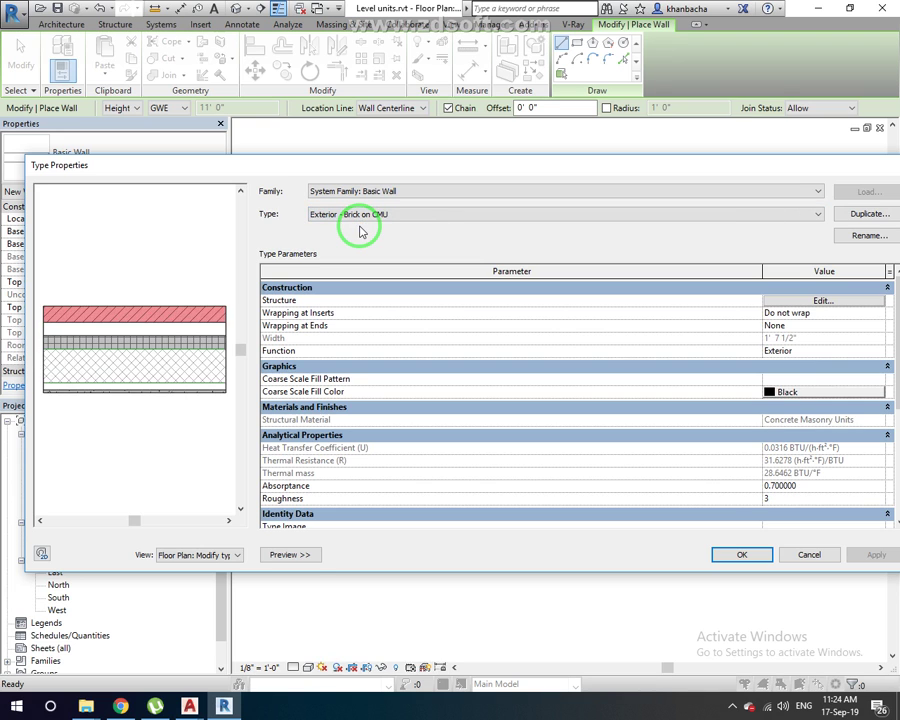
scroll(360, 231, "down", 1)
scroll(360, 231, "down", 1)
scroll(360, 231, "down", 1)
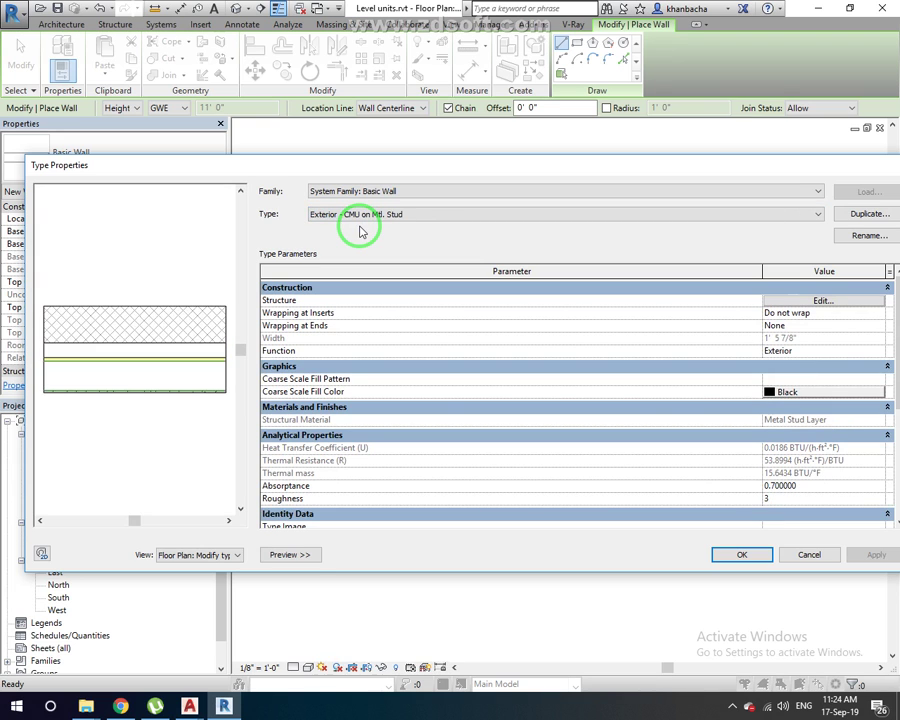
scroll(360, 231, "down", 1)
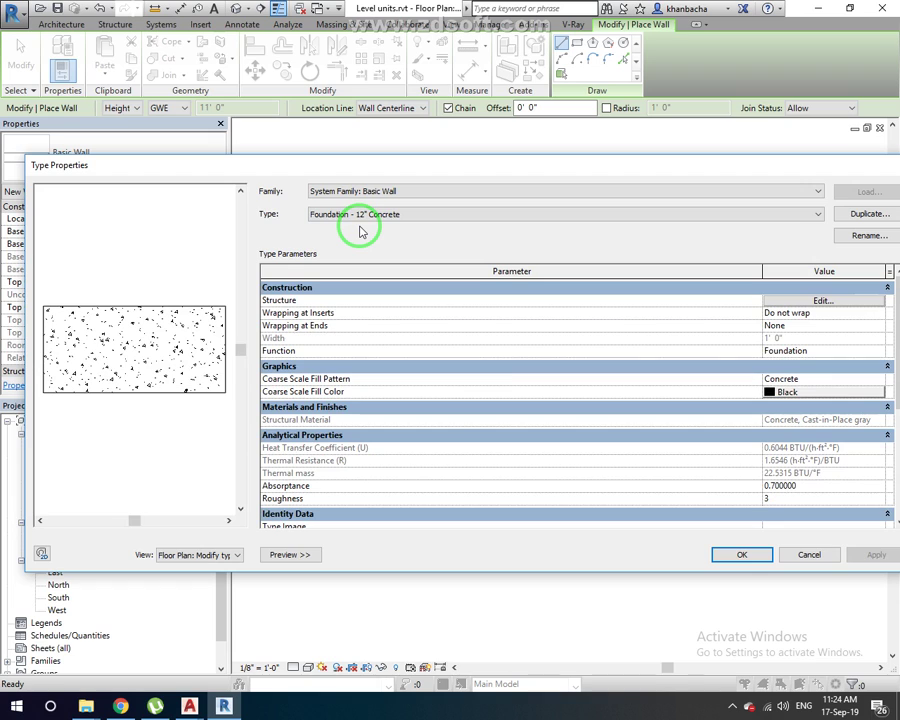
scroll(360, 231, "down", 1)
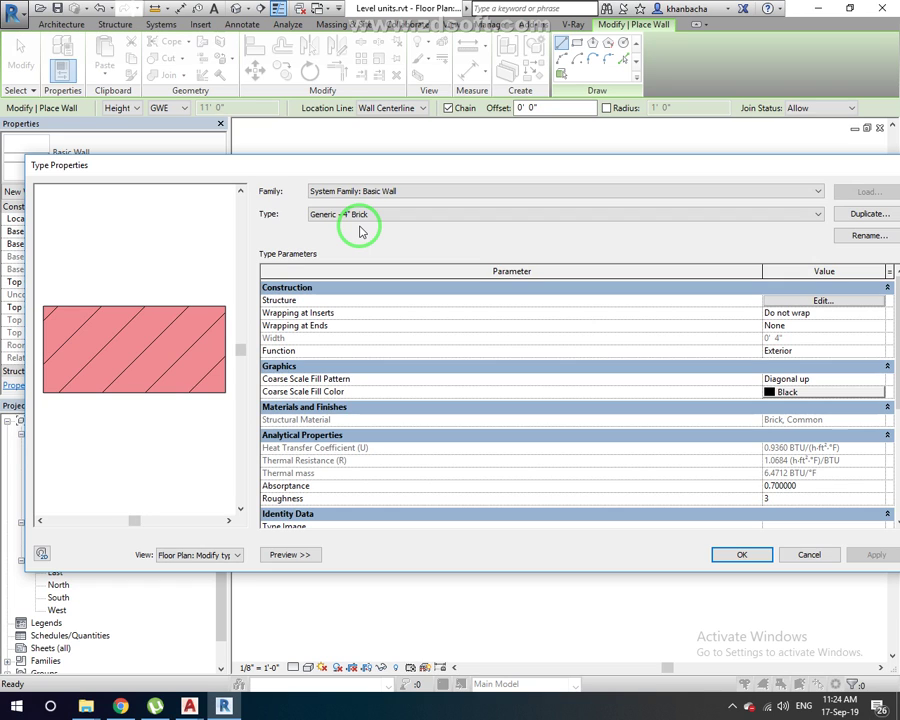
key("Down")
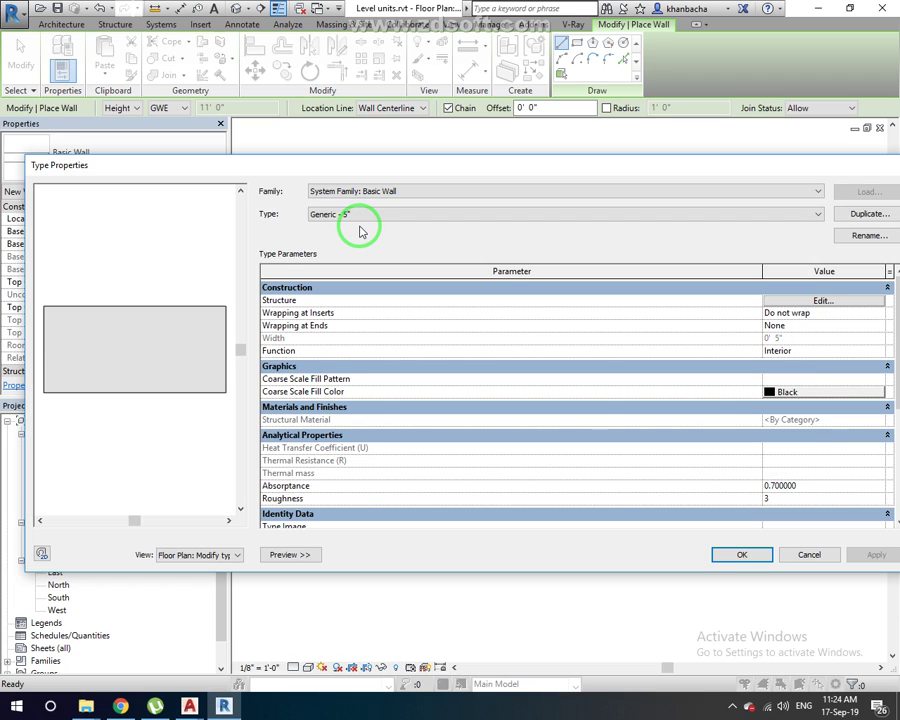
key("Down")
key("Down")
key("Down")
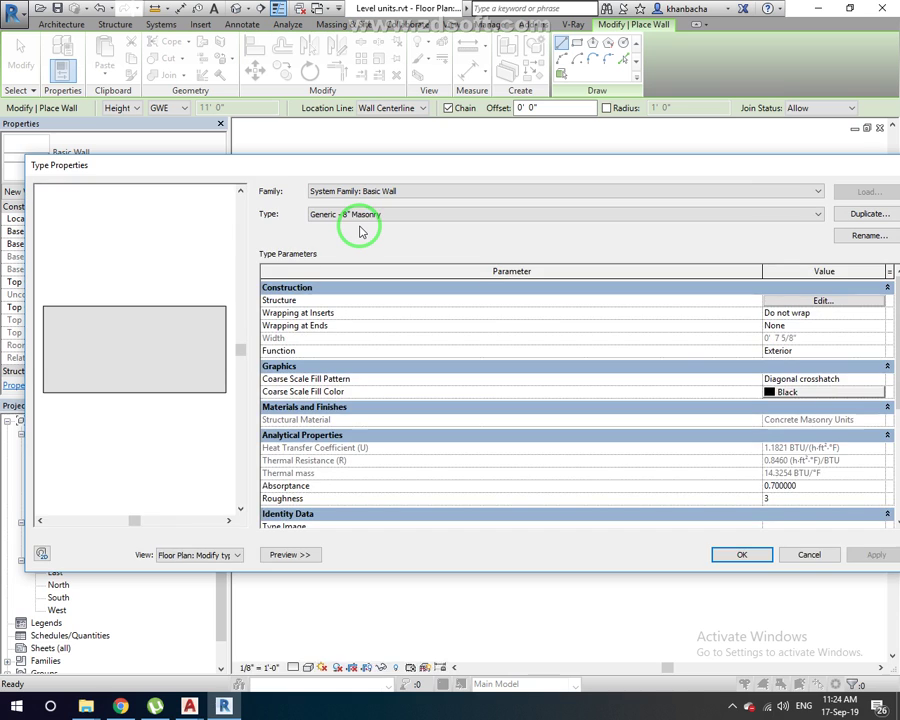
key("Down")
key("Down")
key("Down")
key("Down")
key("Down")
key("Down")
key("Down")
key("Down")
key("Up")
key("Up")
key("Up")
key("Up")
key("Up")
key("Up")
key("Up")
key("Up")
key("Down")
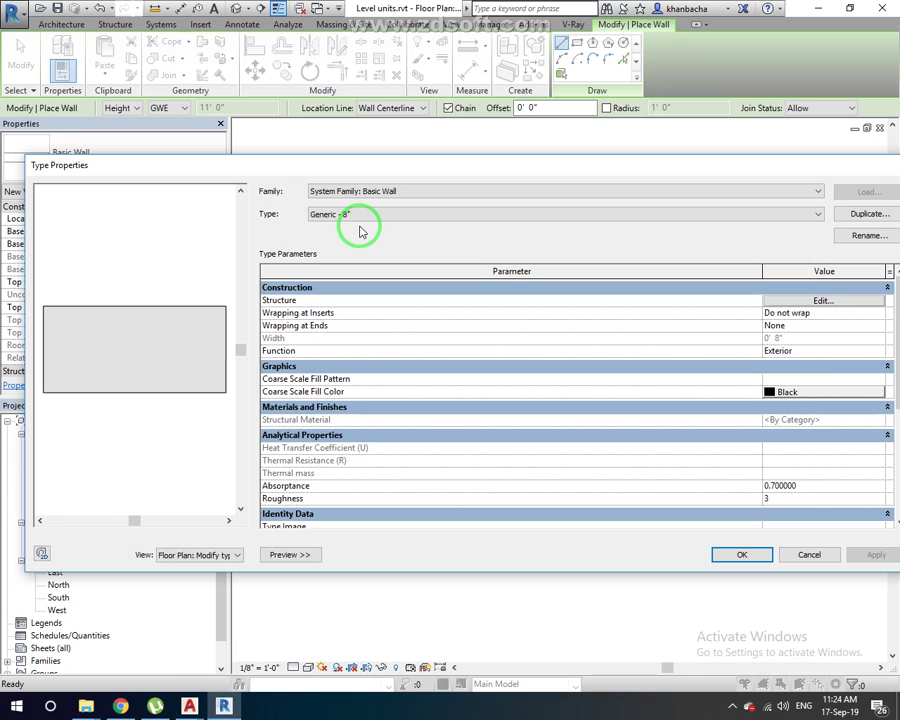
key("Down")
key("Up")
key("Up")
key("Up")
key("Up")
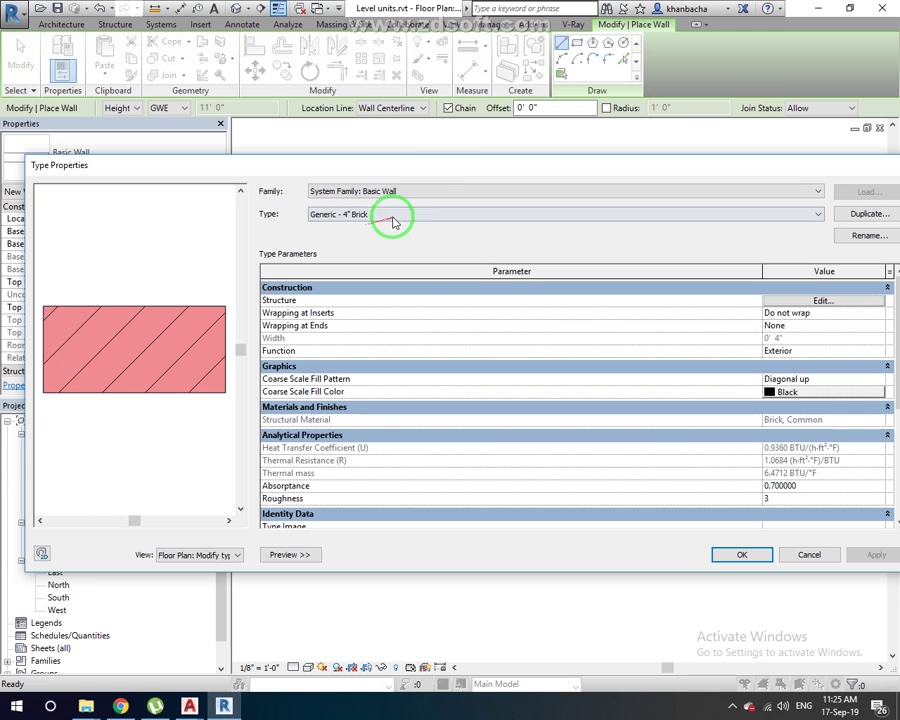
left_click(777, 303)
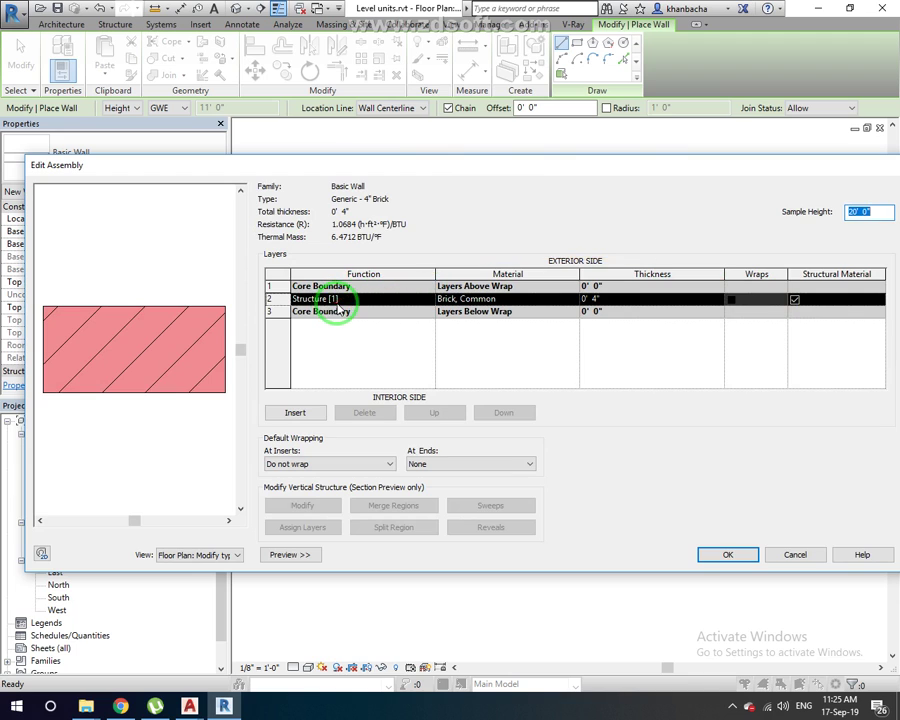
left_click(346, 301)
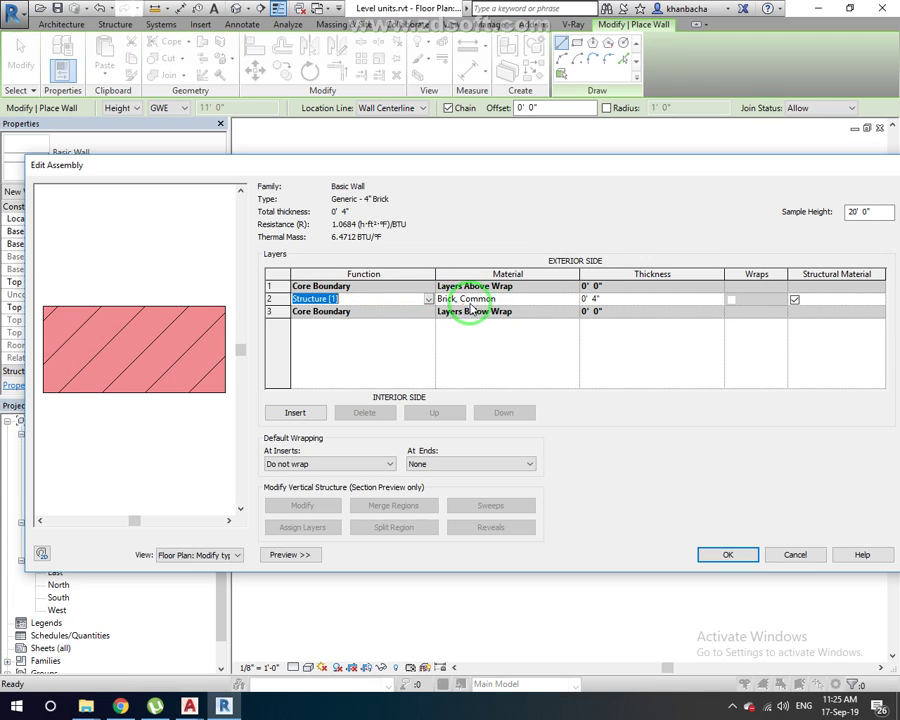
left_click(521, 299)
left_click(611, 299)
type("4.5")
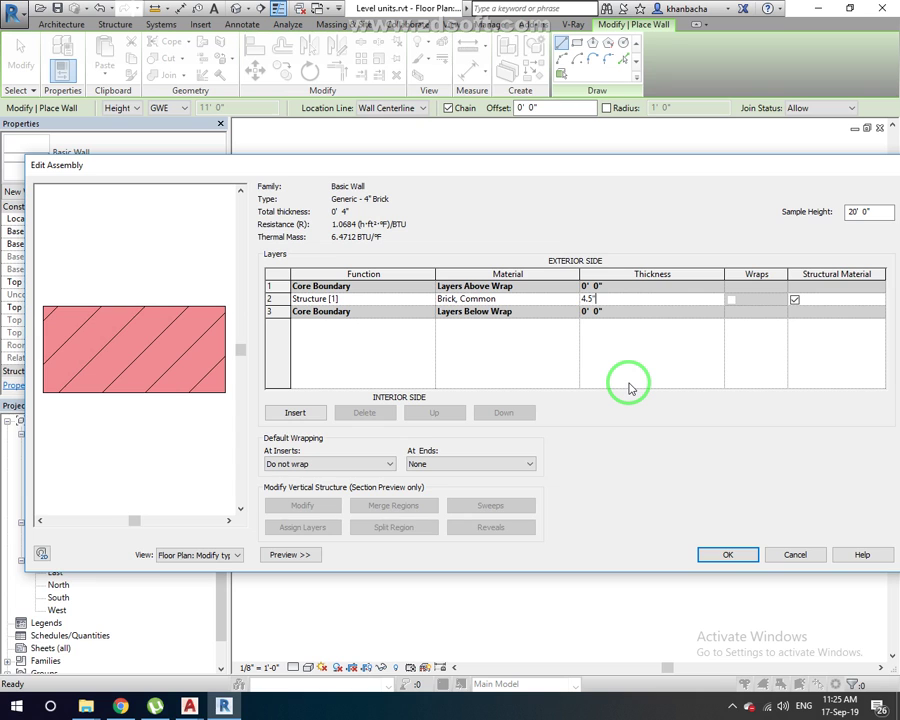
left_click(795, 554)
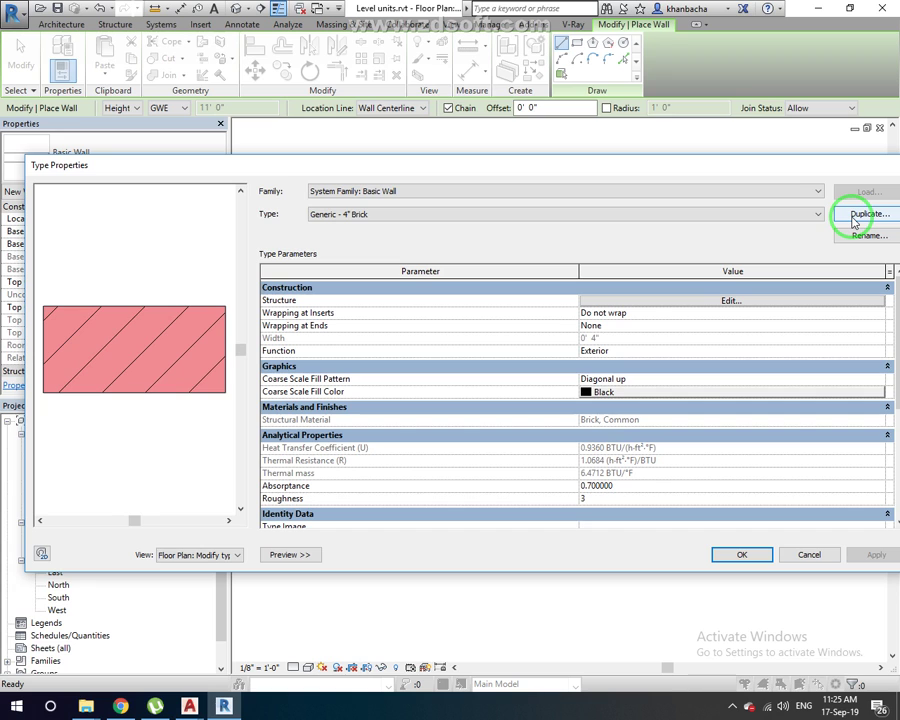
Duplicate Generic - 4" Brick as a new type named '4.5 inch thick wall'.
left_click(855, 222)
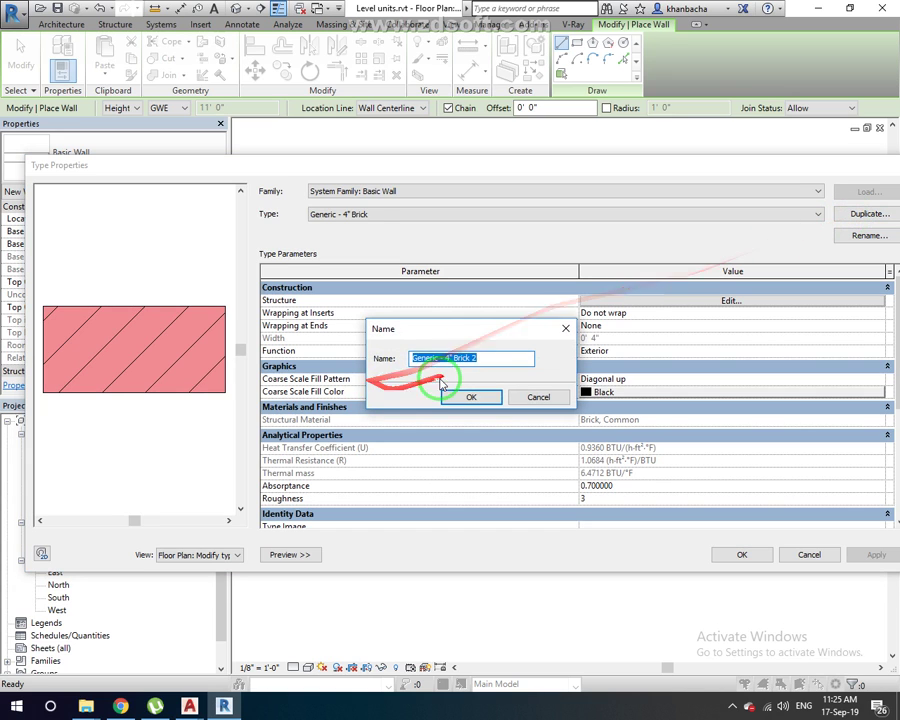
left_click_drag(490, 357, 326, 354)
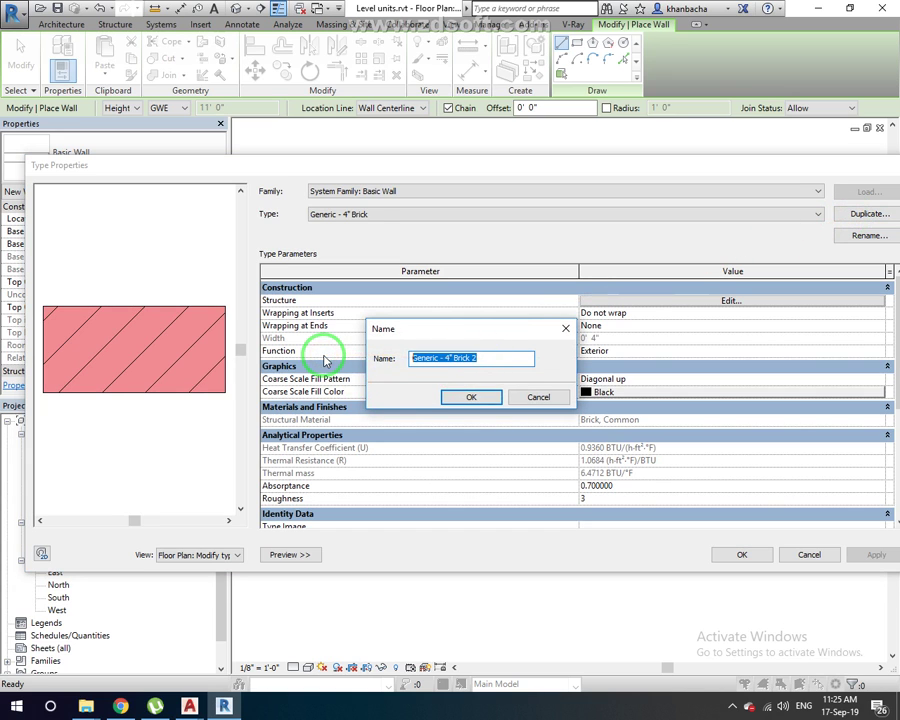
type("4.5")
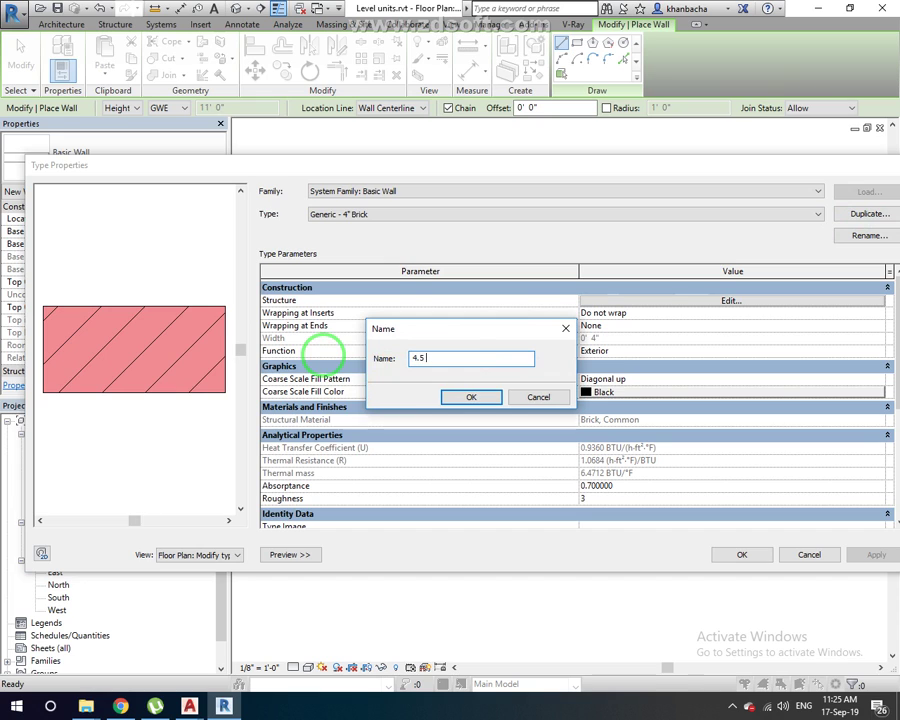
type("hick wall")
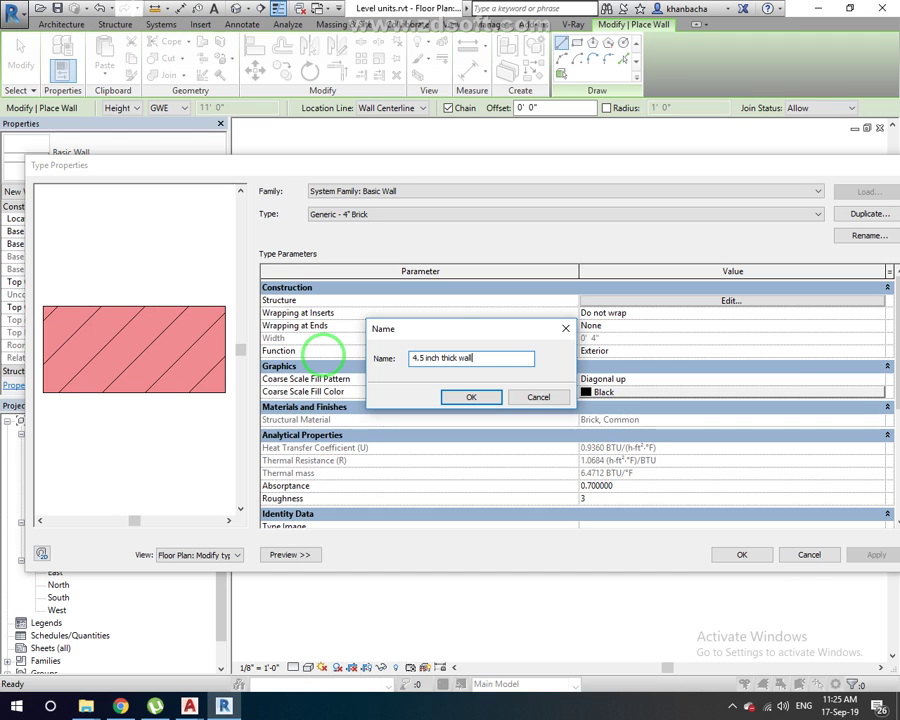
key("Return")
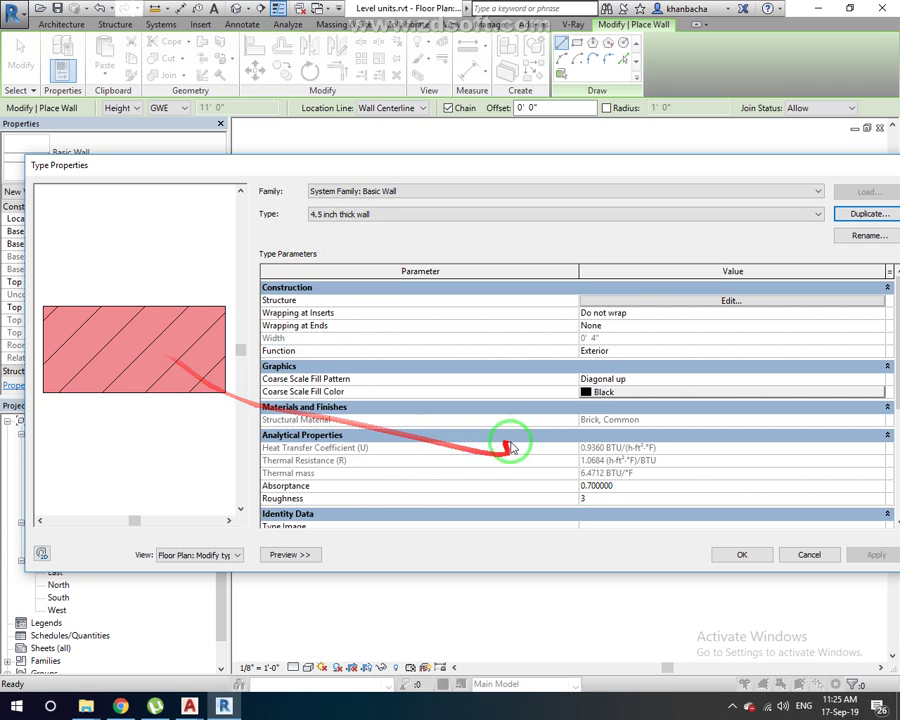
Set the Brick, Common structure layer to 4 1/2" thick and apply the type.
left_click(650, 300)
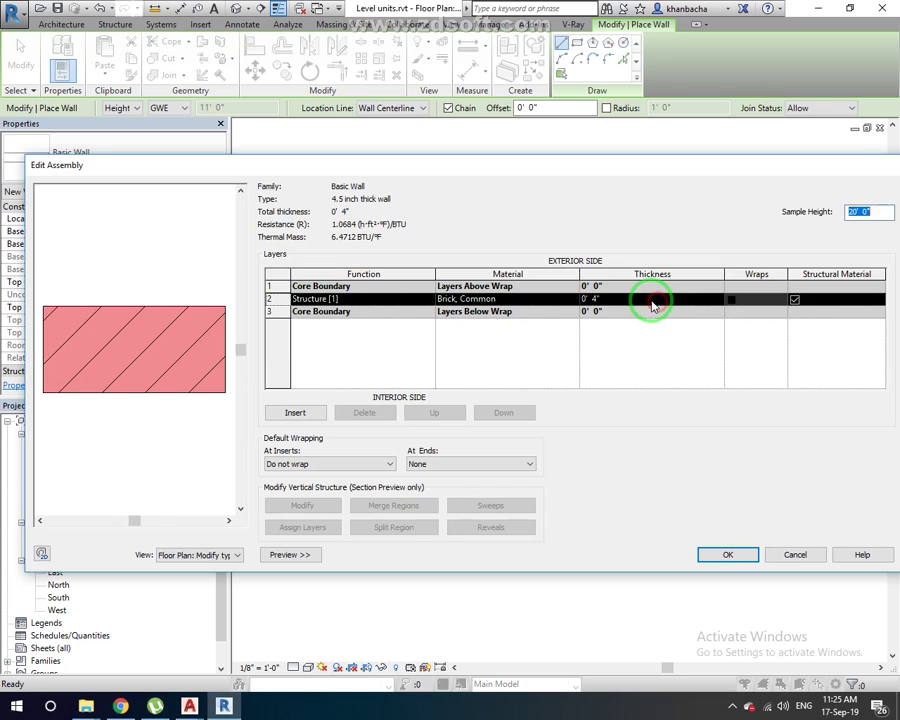
left_click(610, 300)
left_click_drag(605, 302, 563, 311)
type("4.5")
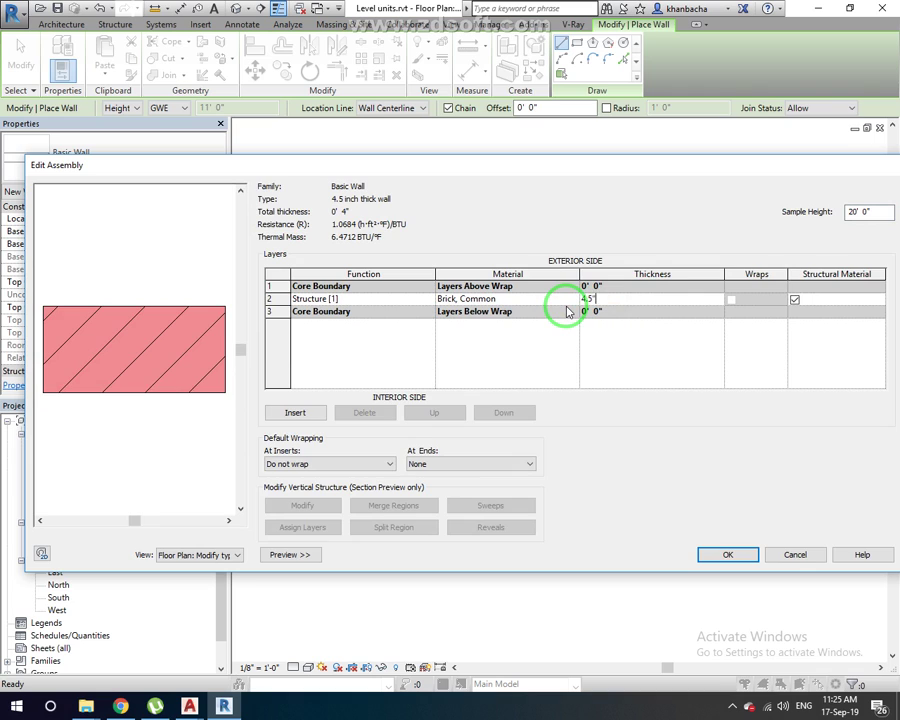
key("Tab")
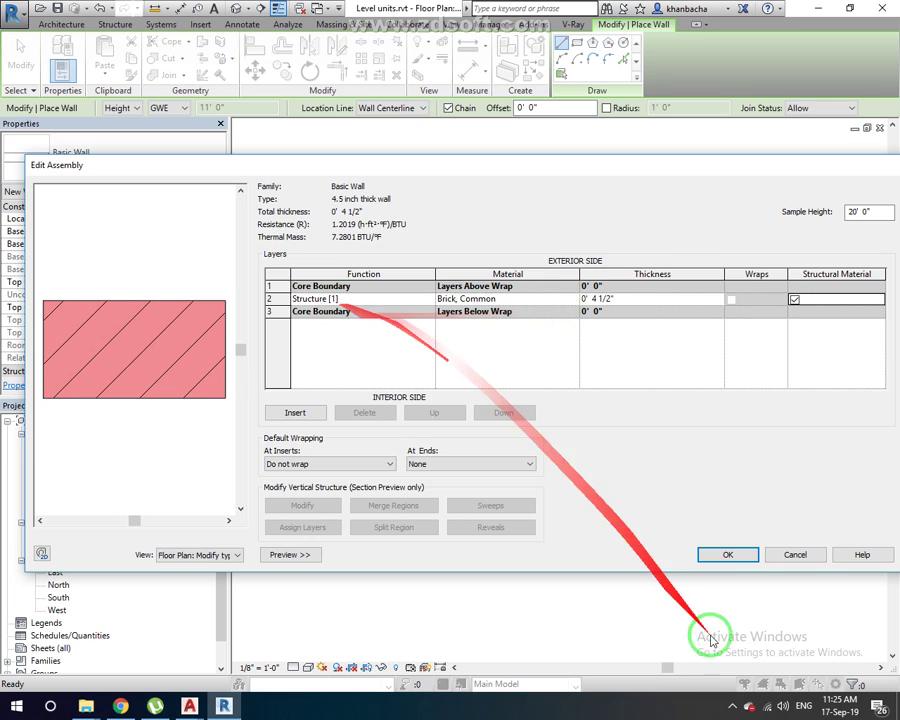
left_click(738, 557)
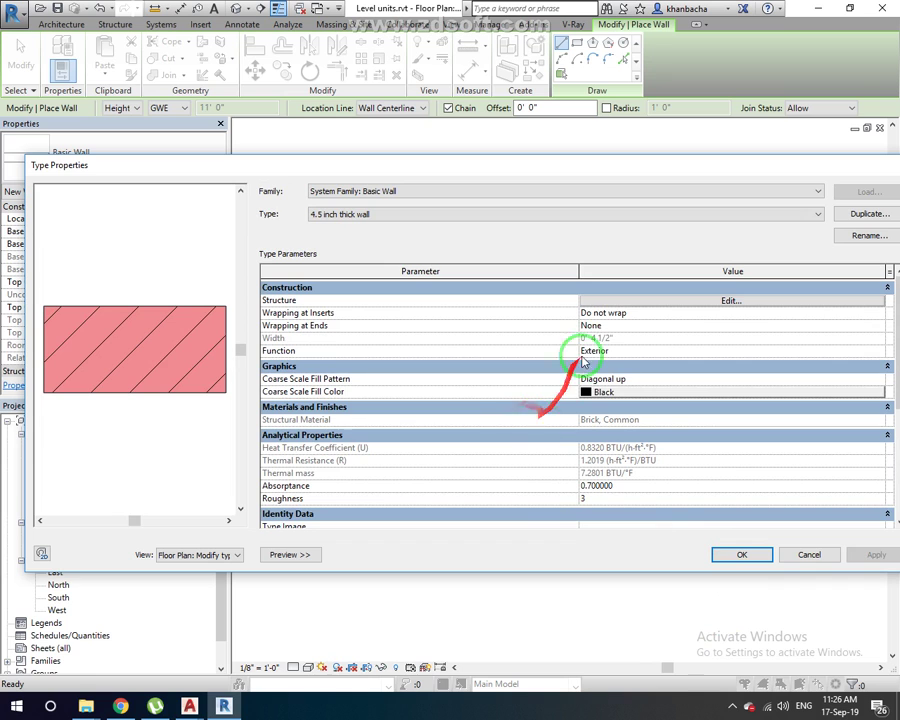
scroll(622, 448, "down", 1)
scroll(600, 442, "down", 1)
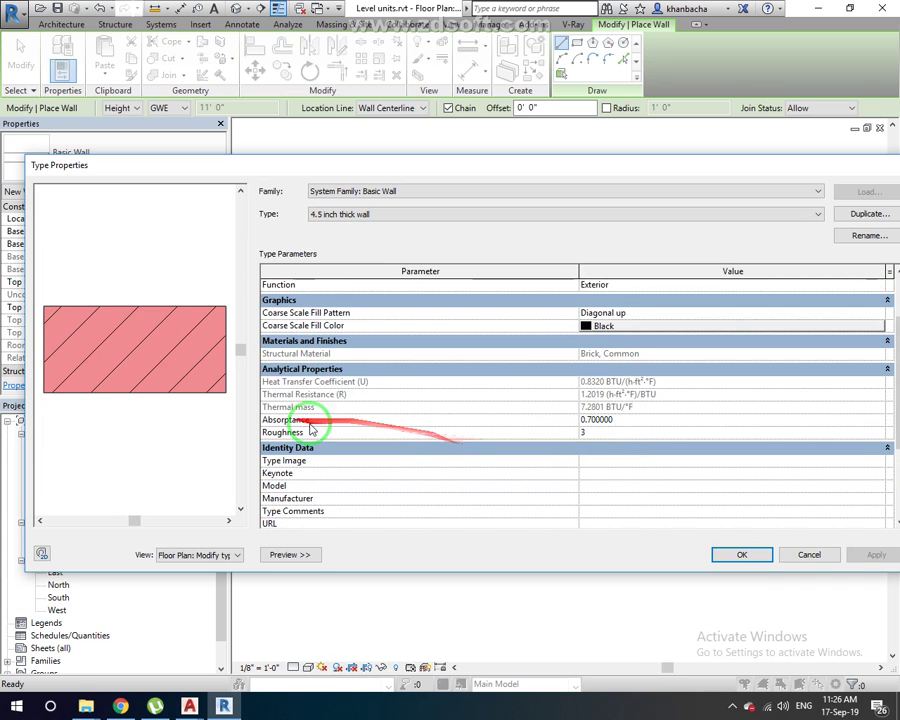
scroll(401, 431, "down", 1)
scroll(401, 431, "down", 1)
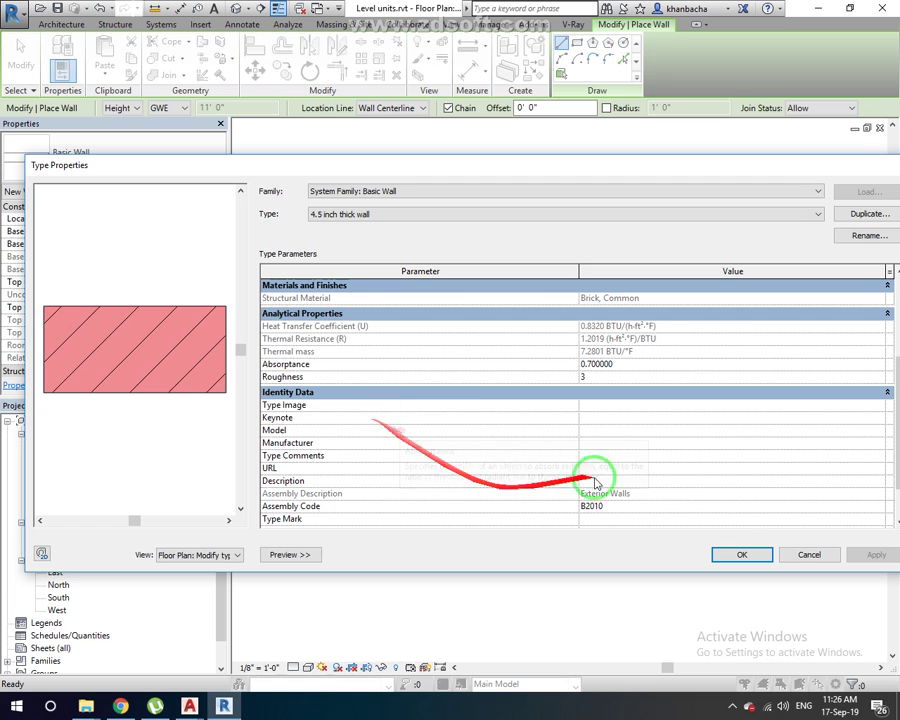
left_click(742, 556)
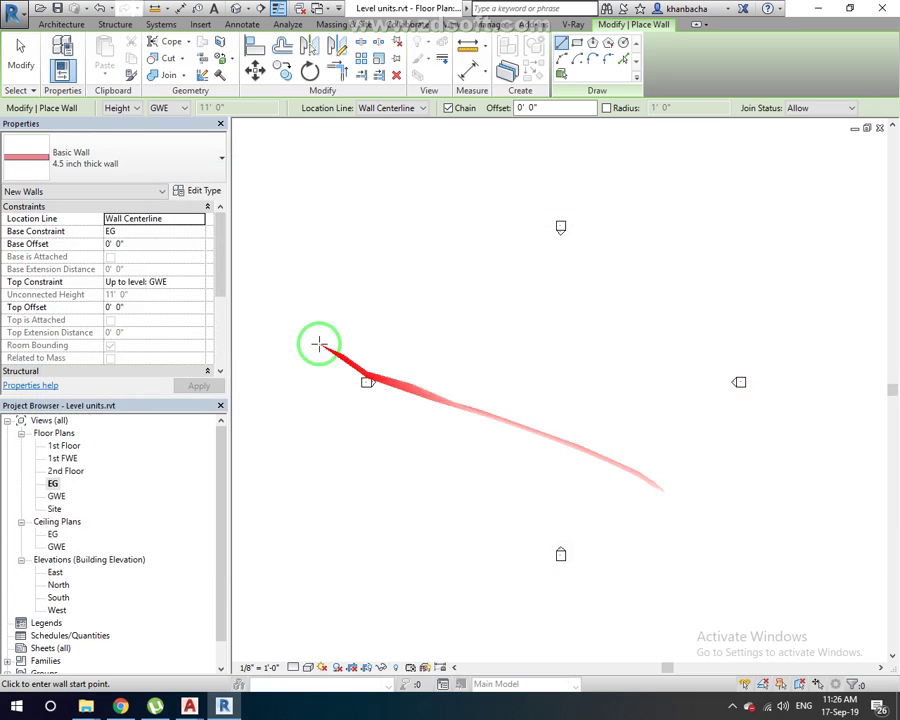
Draw four 4.5 inch walls from one start point, with lengths 15, 14, 14 and 14 feet, closing the room.
scroll(534, 358, "up", 2)
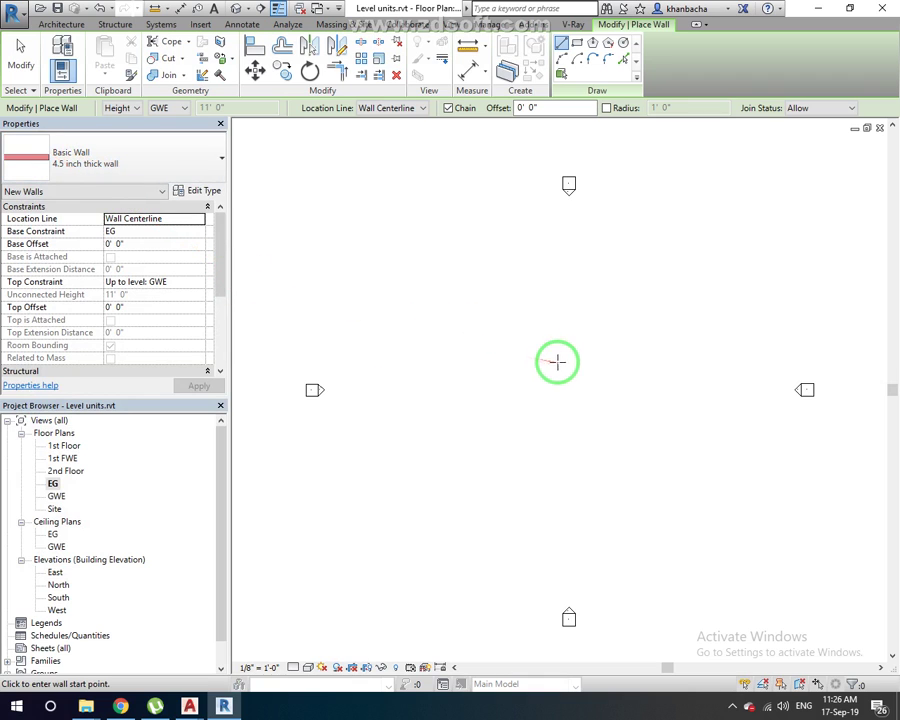
left_click(483, 330)
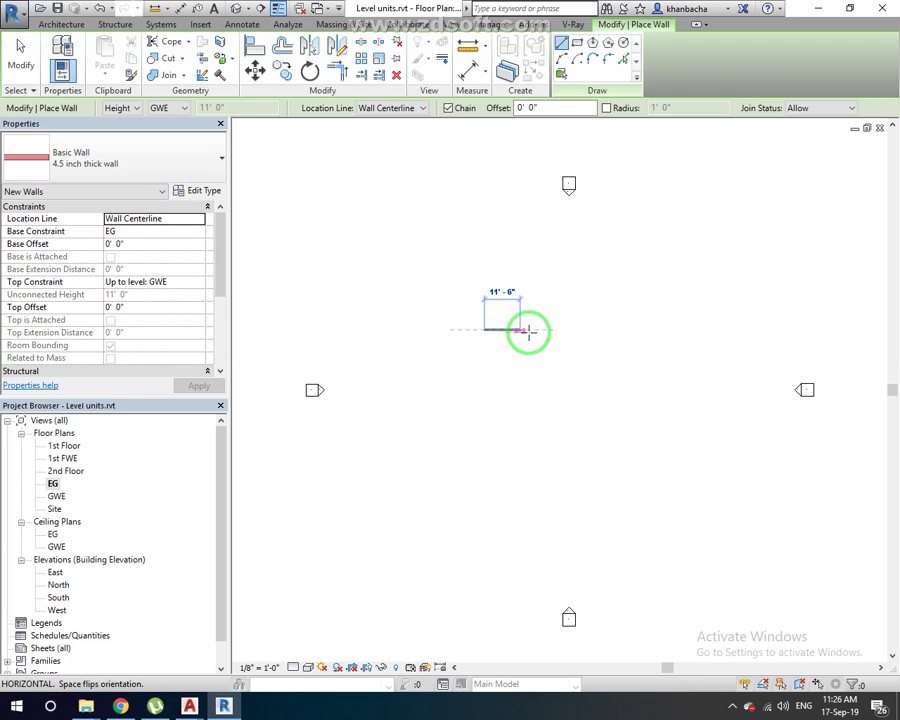
type("15")
key("Return")
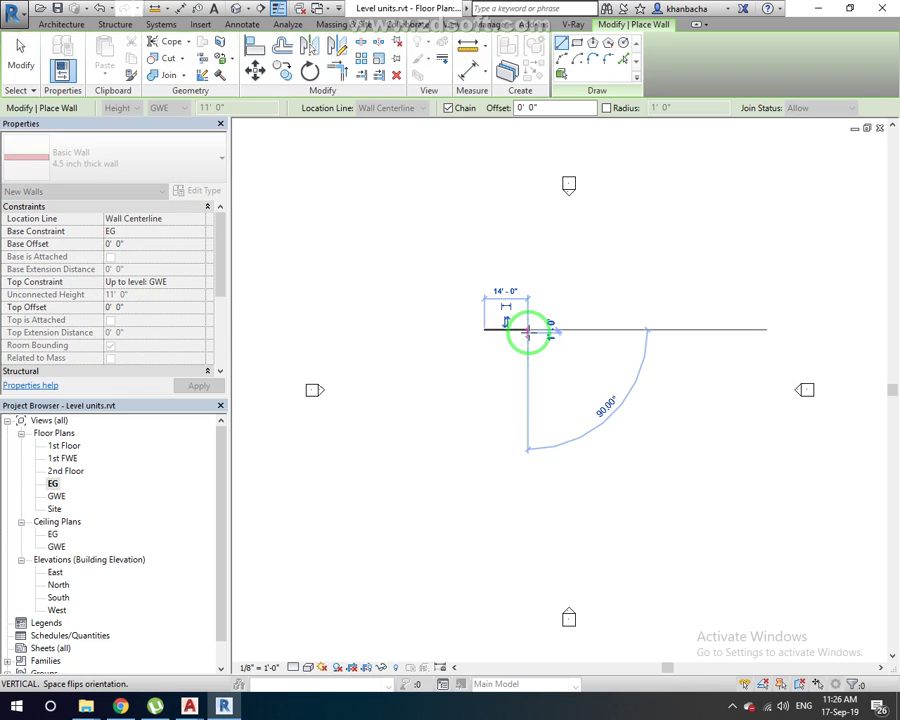
type("14")
key("Return")
type("14")
key("Return")
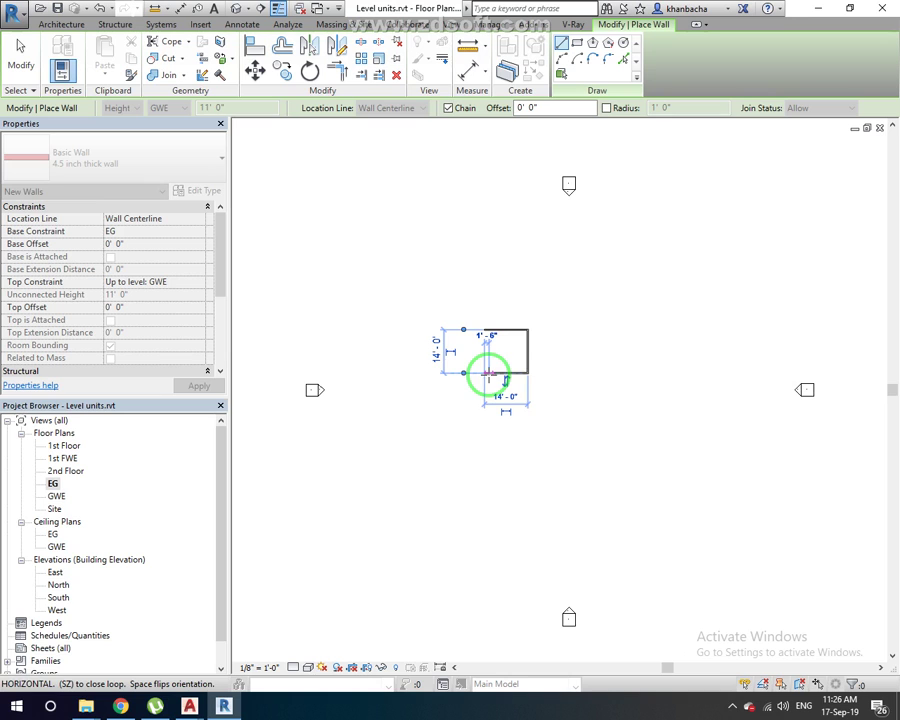
scroll(478, 344, "up", 3)
scroll(480, 372, "up", 2)
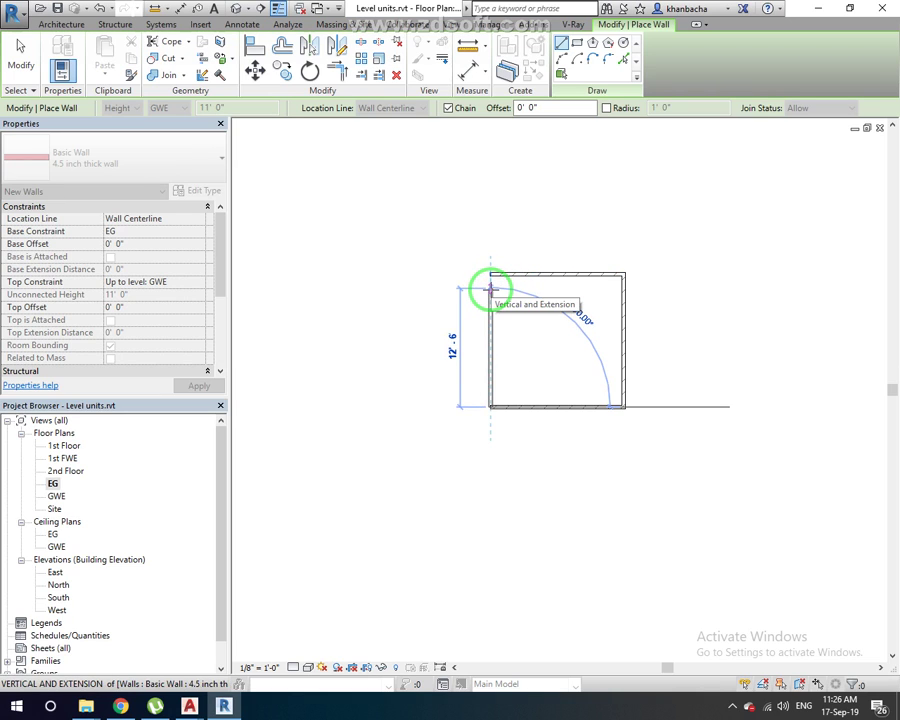
type("14")
key("Return")
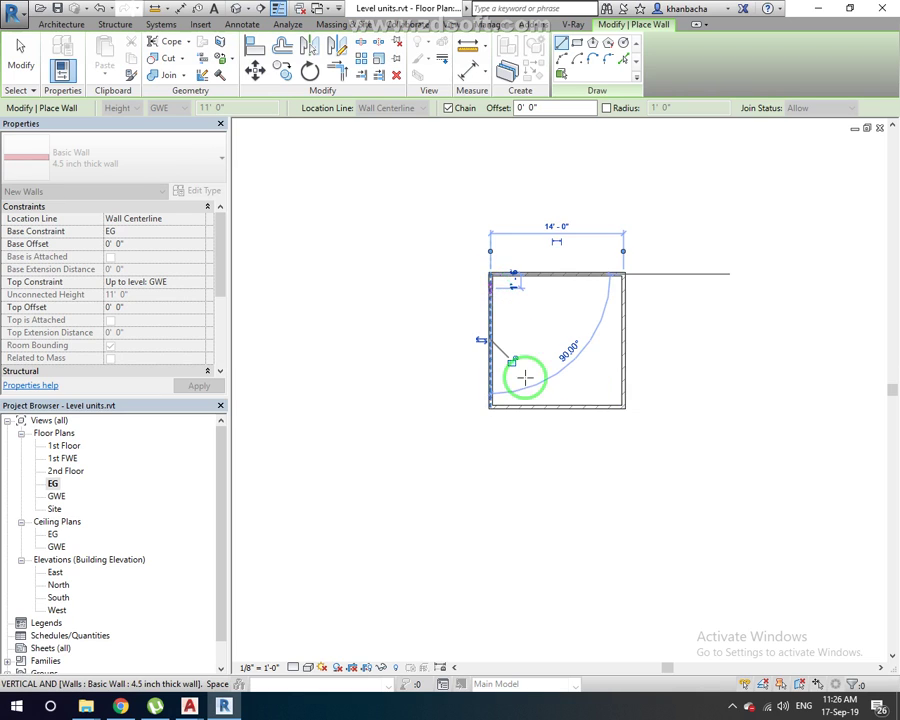
key("Escape")
key("Escape")
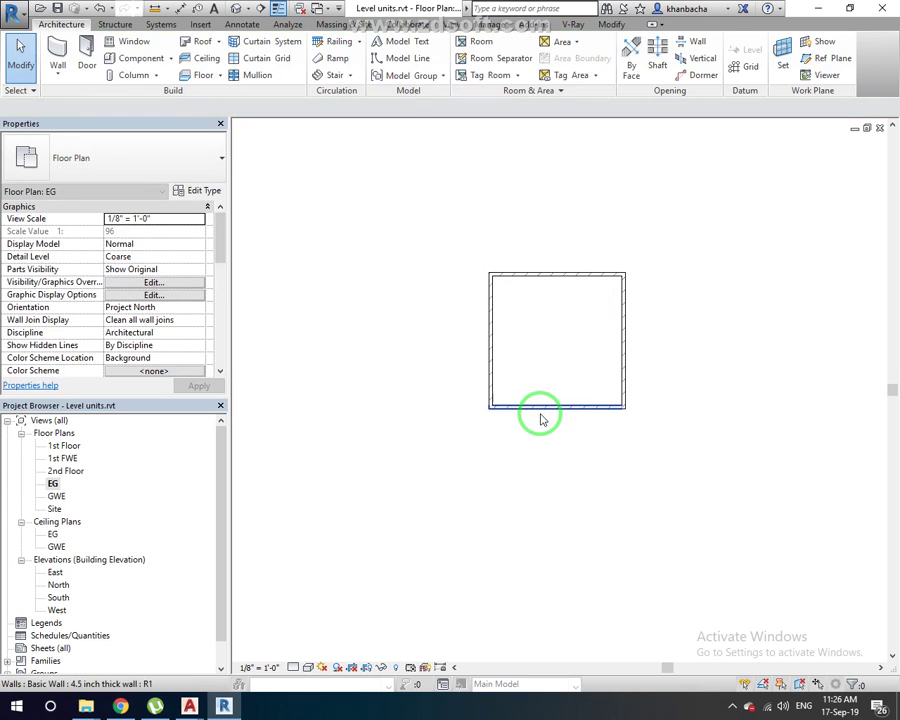
Switch to the default 3D view of the four-walled room.
scroll(573, 347, "up", 3)
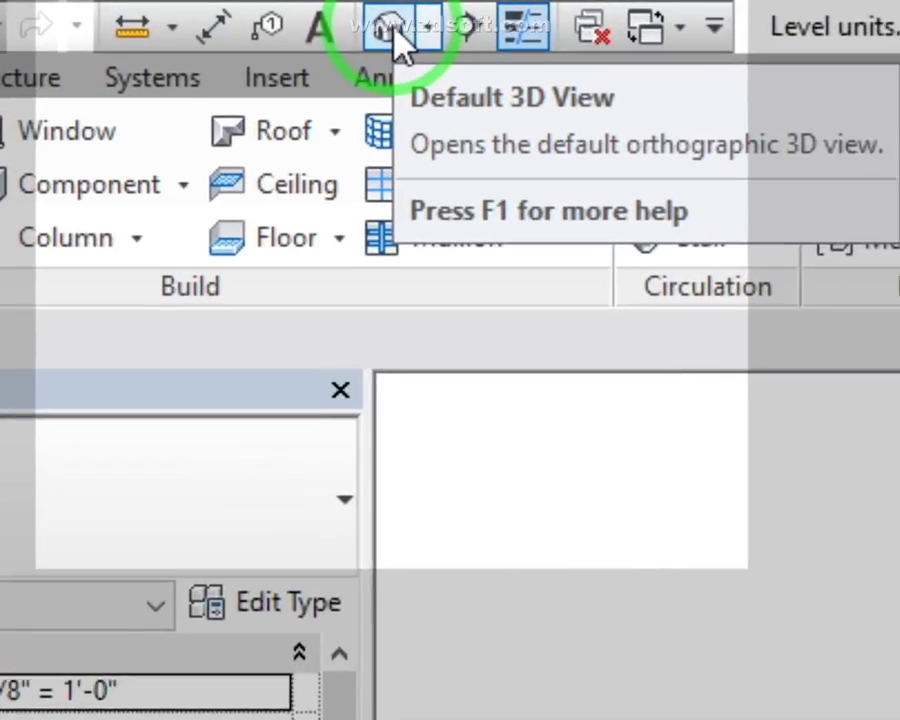
mouse_move(272, 12)
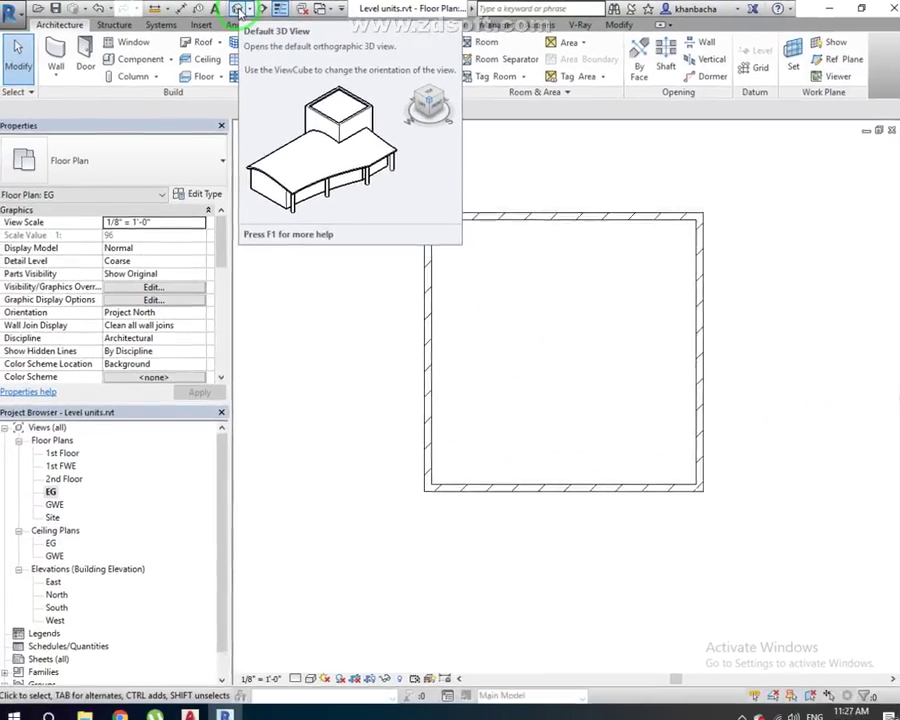
left_click(236, 10)
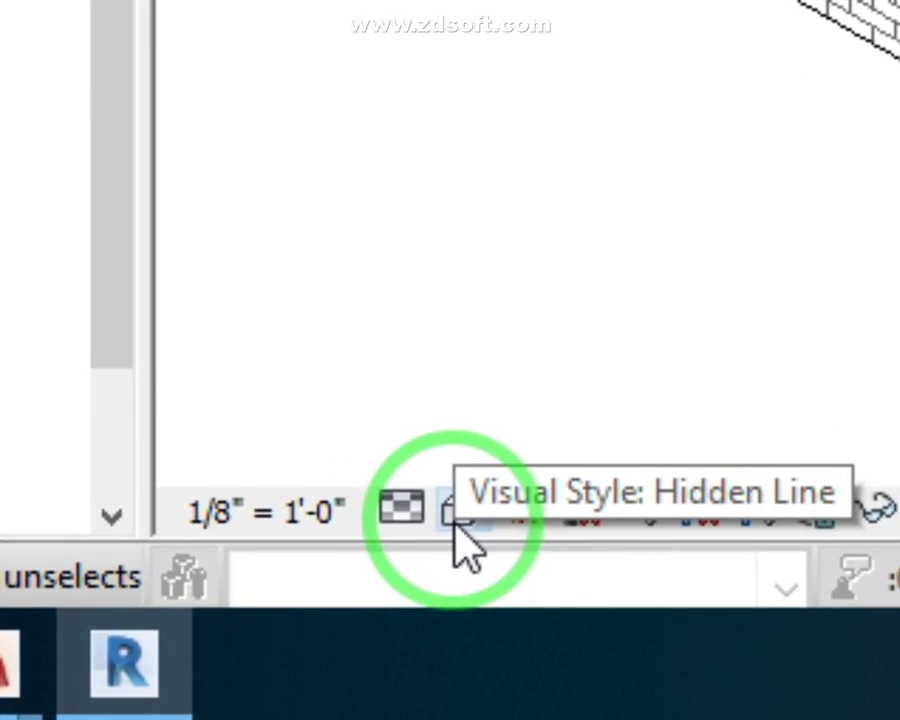
Set the 3D view's visual style to Realistic and zoom in and out on the brick walls.
left_click(456, 530)
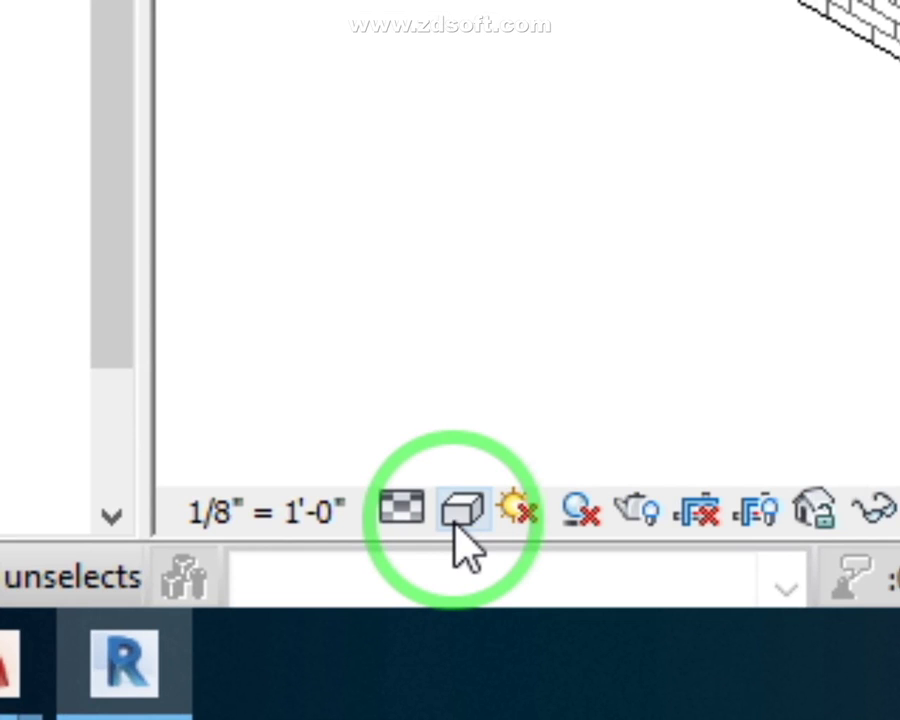
left_click(458, 515)
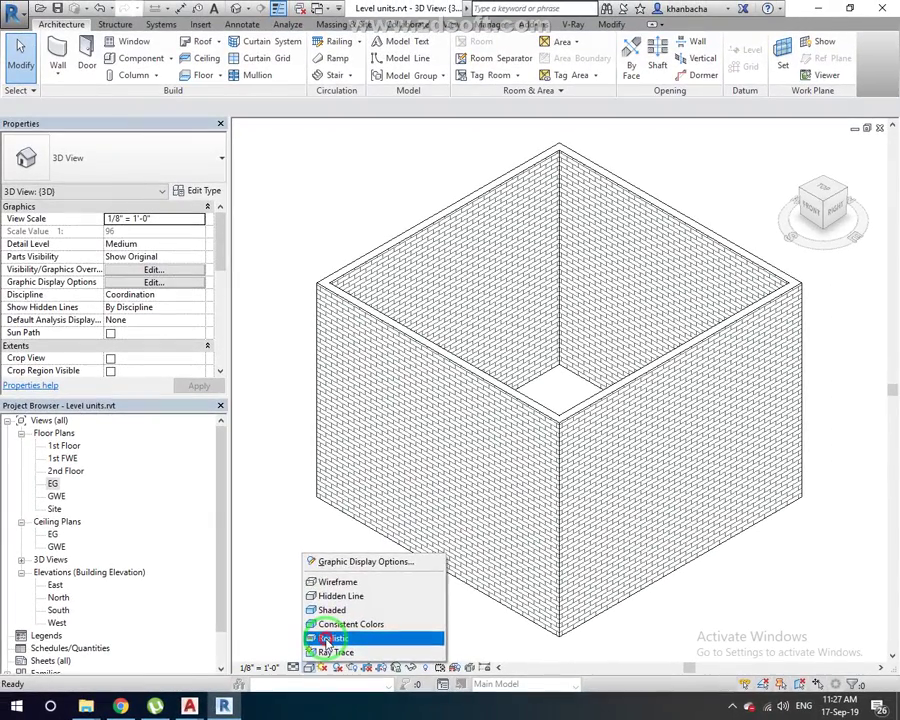
left_click(326, 637)
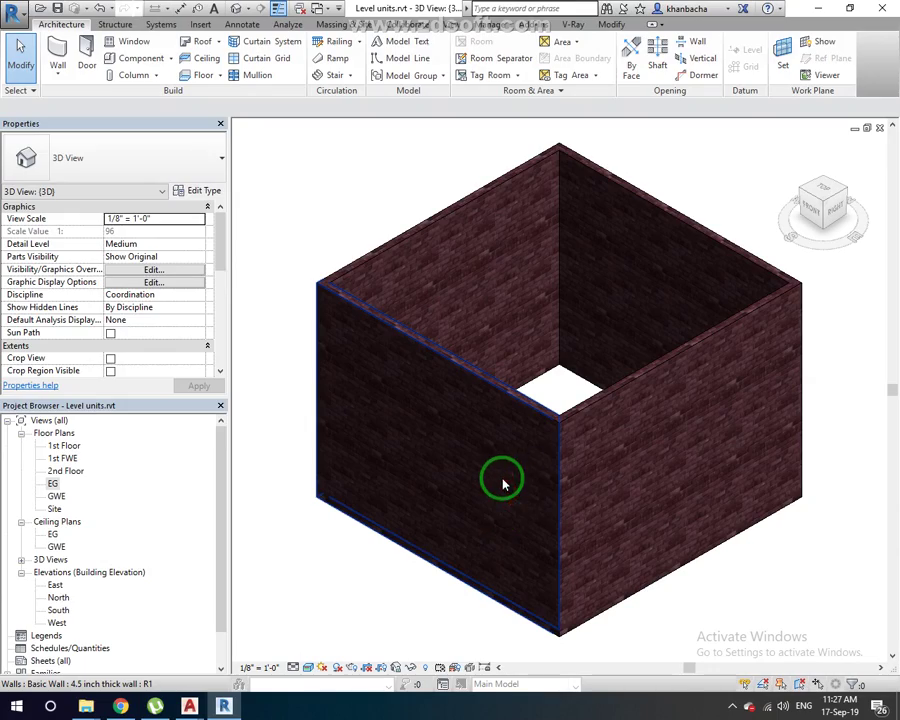
scroll(600, 465, "up", 3)
scroll(524, 414, "up", 3)
scroll(546, 430, "up", 3)
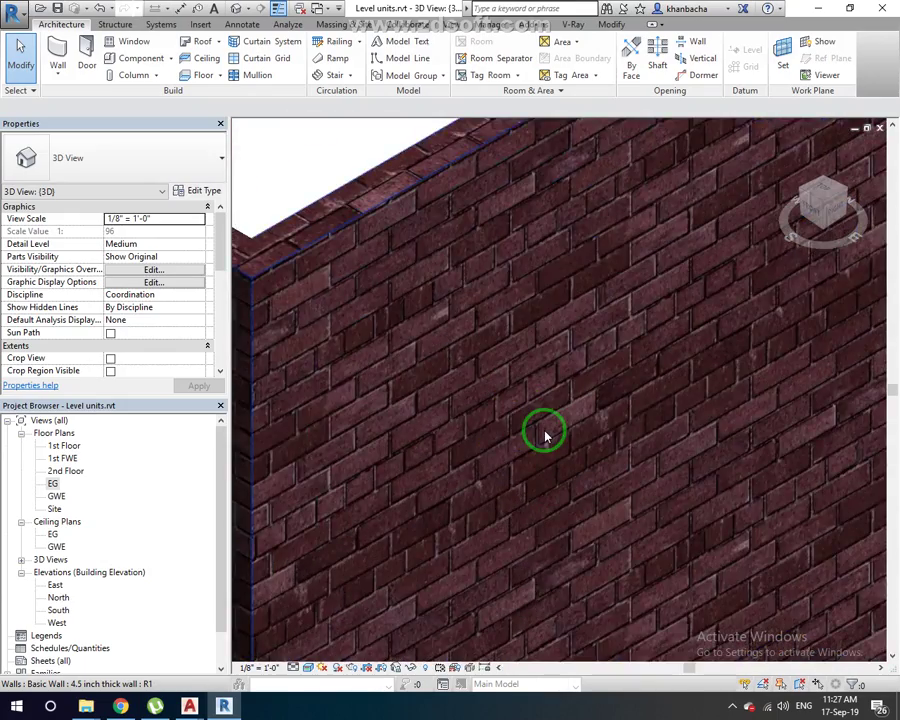
scroll(545, 435, "up", 3)
scroll(545, 435, "down", 3)
scroll(545, 435, "down", 3)
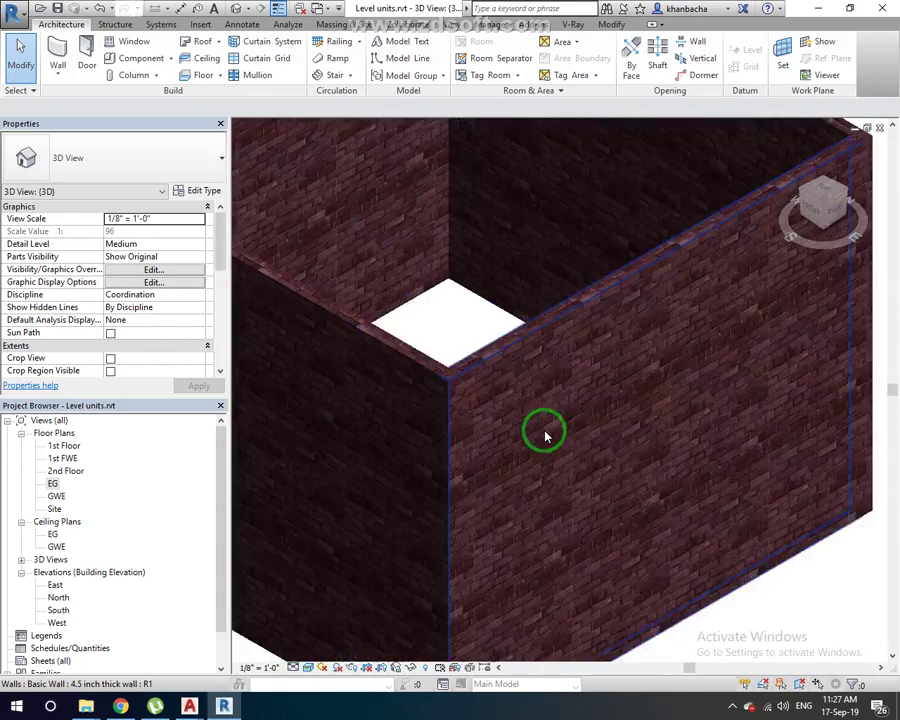
scroll(545, 435, "down", 1)
scroll(545, 435, "down", 2)
scroll(545, 435, "down", 2)
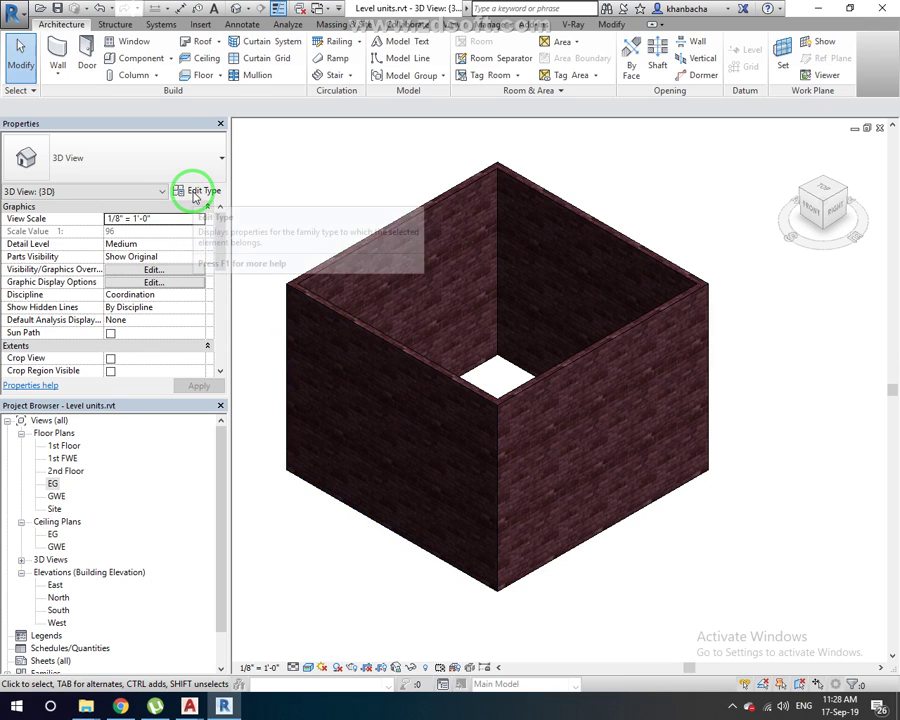
Save the project, then start the Wall tool with WA and open the 4.5 inch wall type's layer structure.
left_click(60, 50)
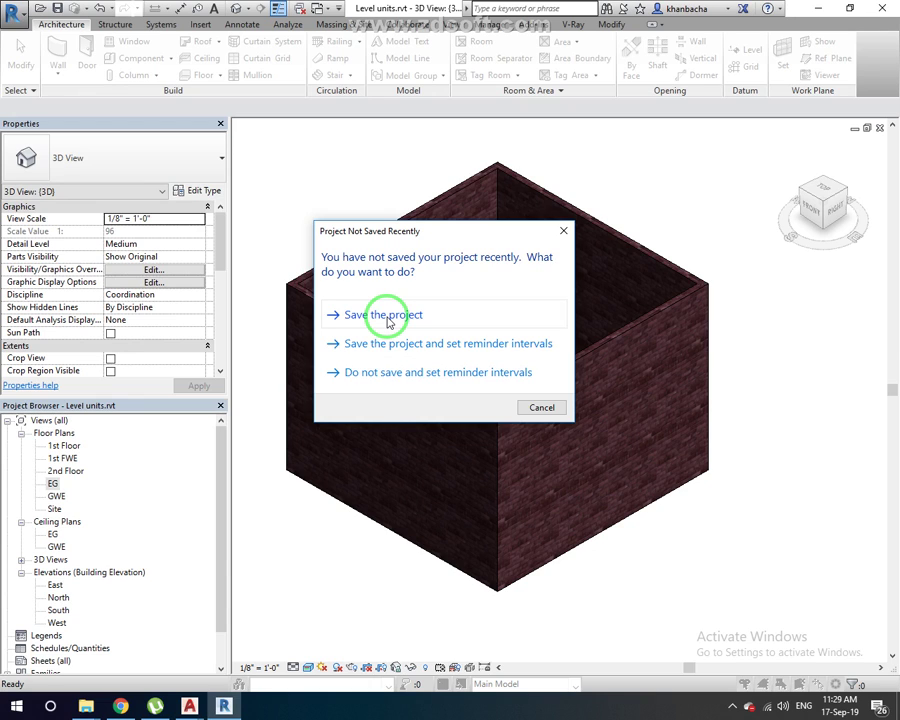
left_click(386, 316)
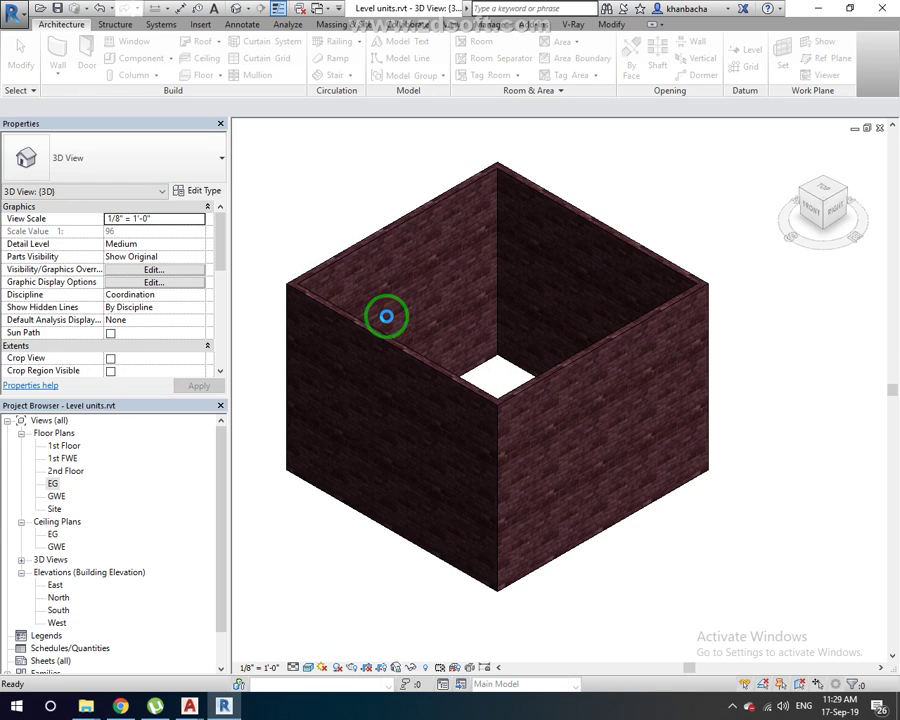
key("w")
key("a")
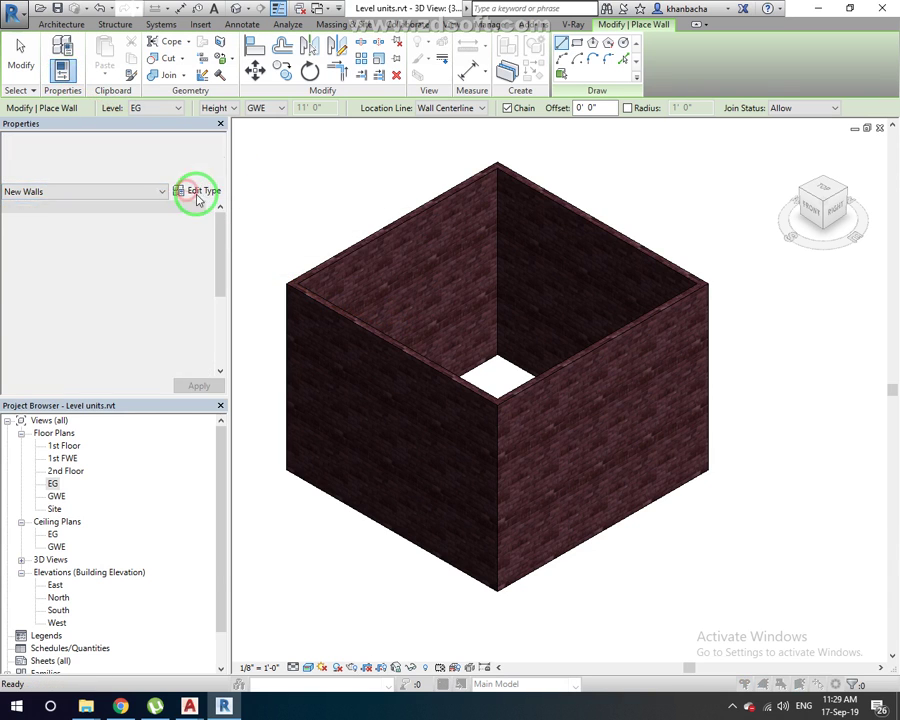
left_click(180, 190)
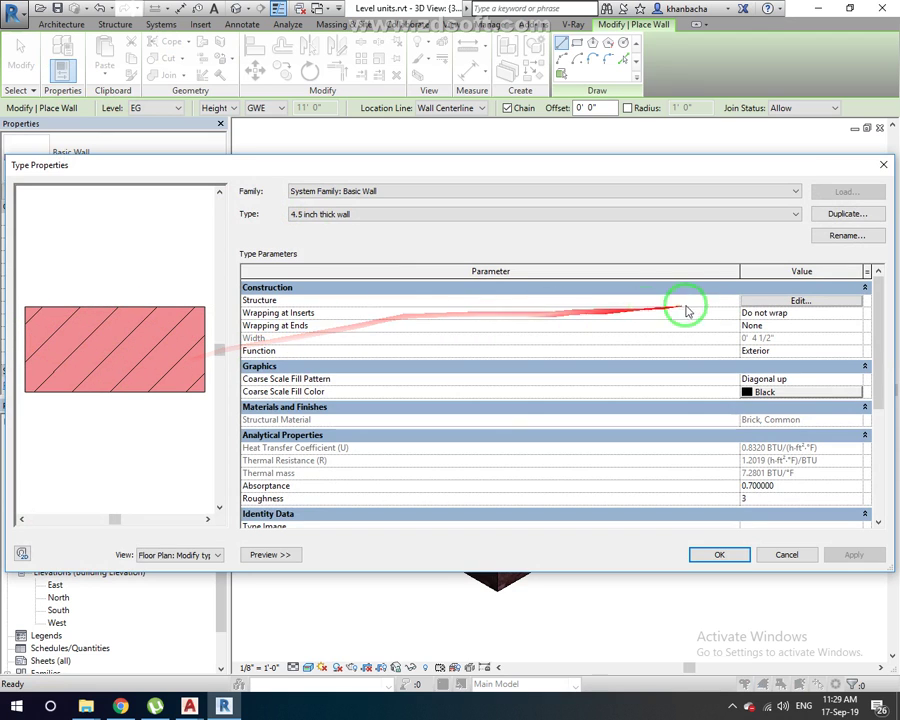
left_click(752, 301)
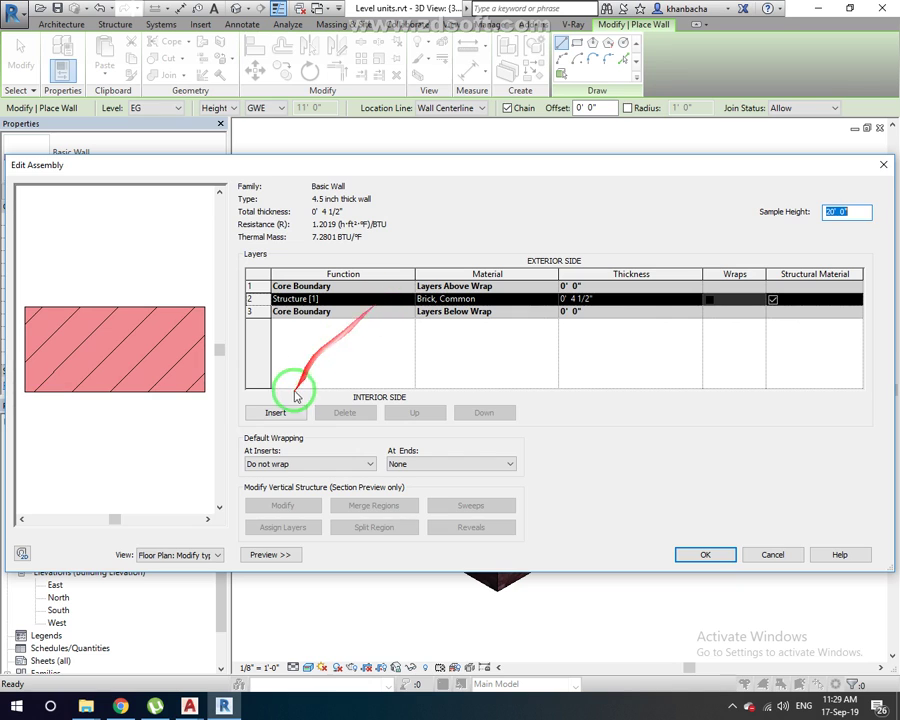
Insert a layer and try editing the brick layer's function, then discard the assembly edits.
left_click(279, 413)
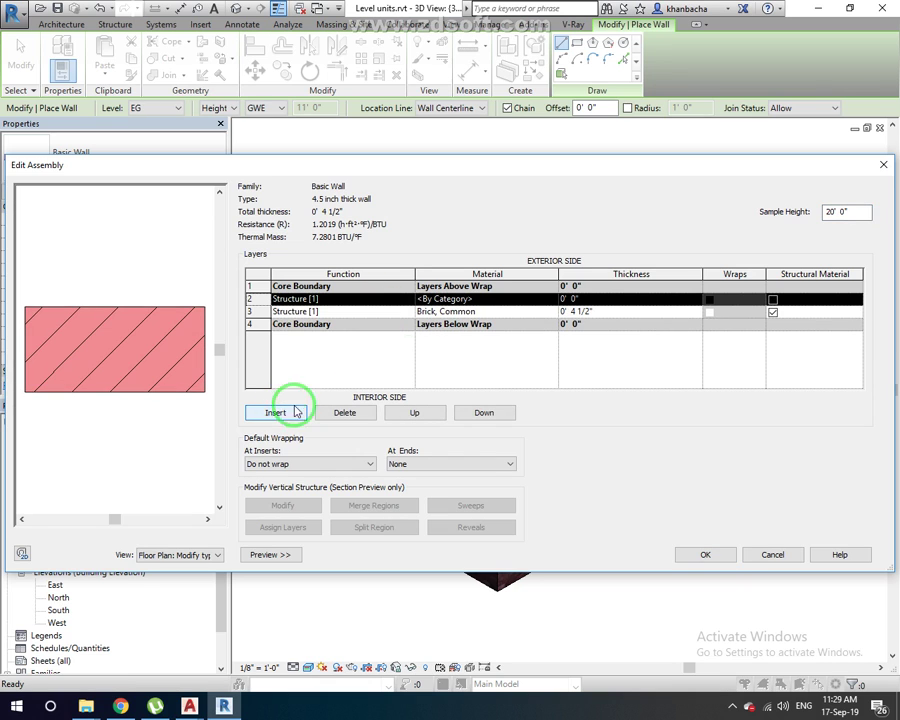
left_click(343, 311)
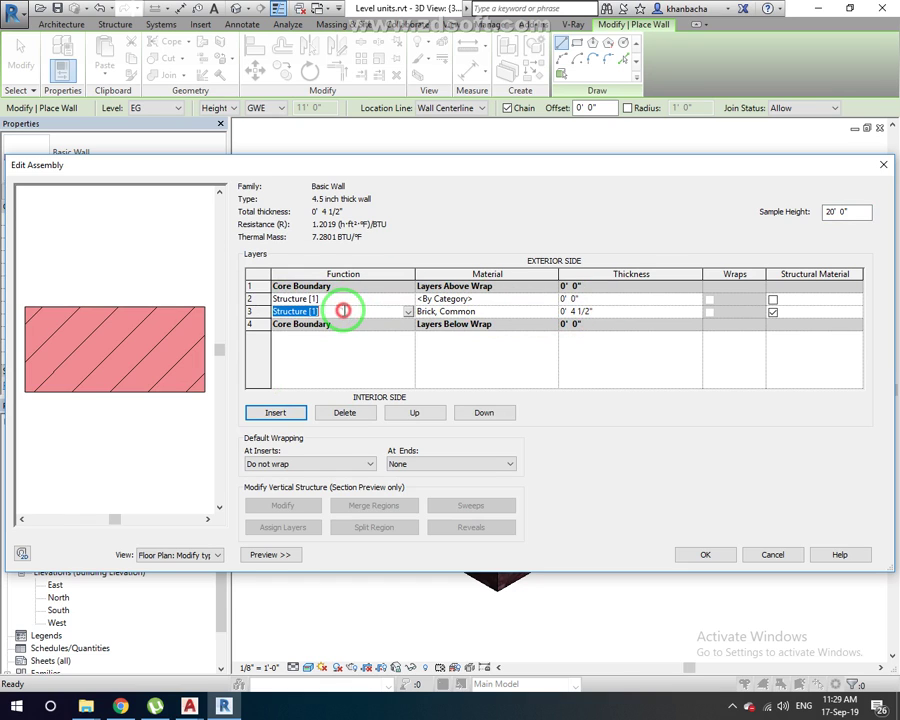
type("B")
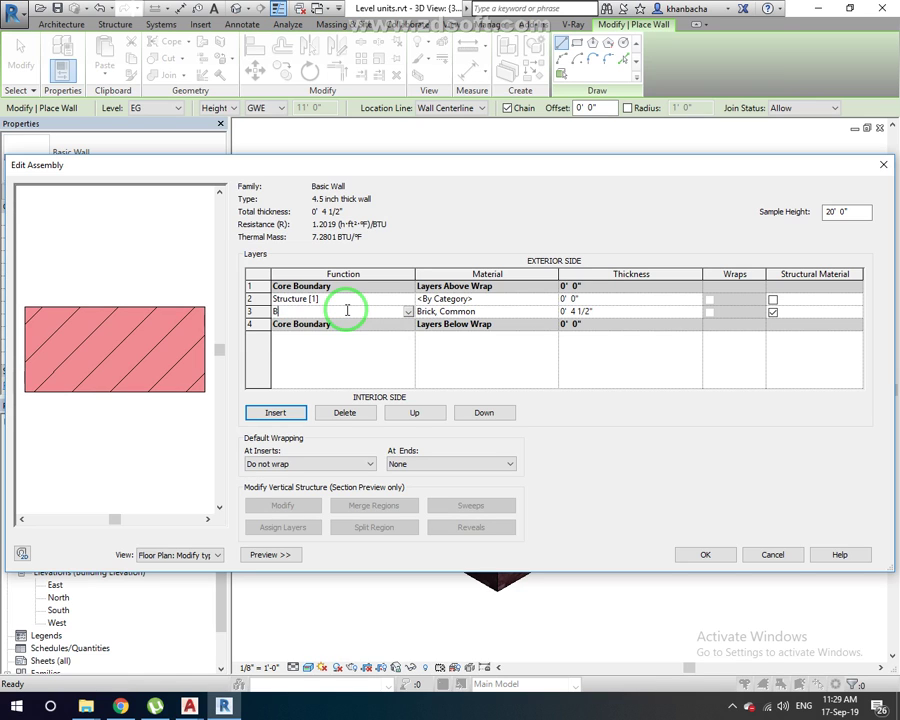
key("Escape")
key("Escape")
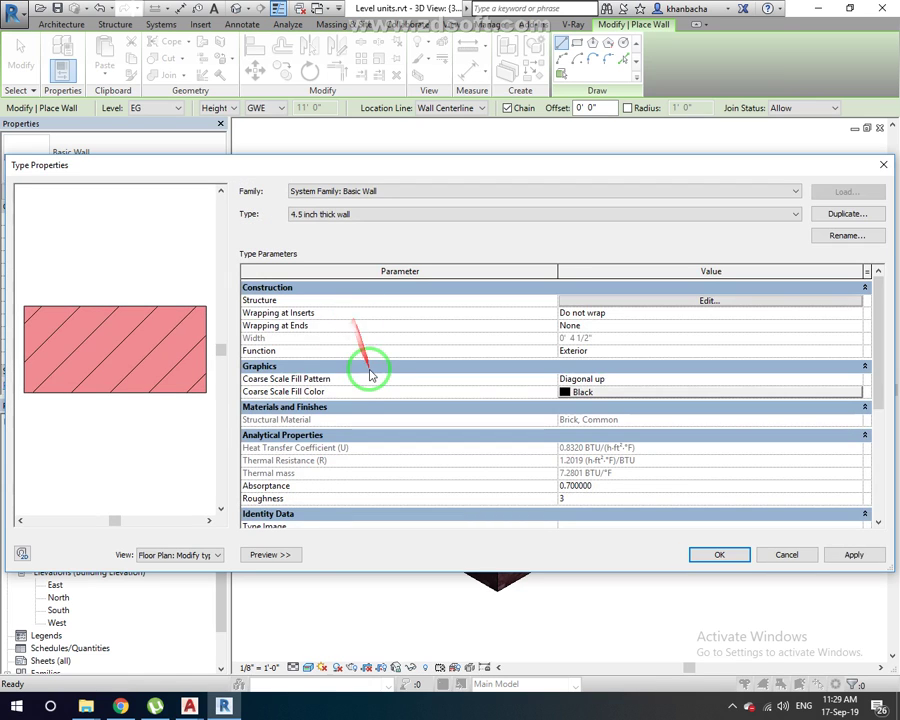
Reopen the layer structure and insert a 0' 0 1/2" layer above the Brick, Common core.
left_click(740, 300)
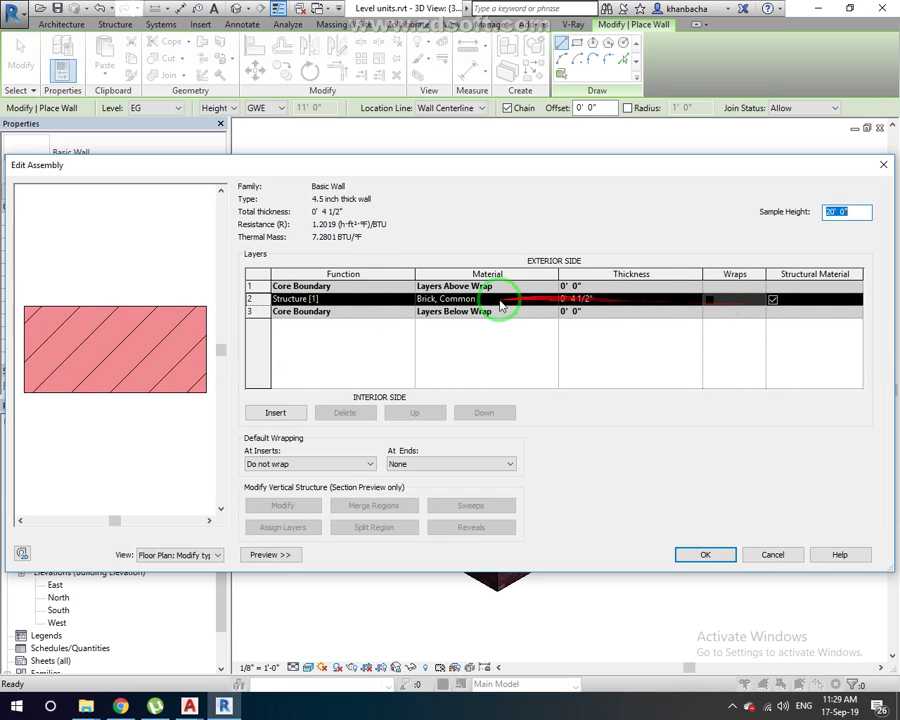
left_click(275, 413)
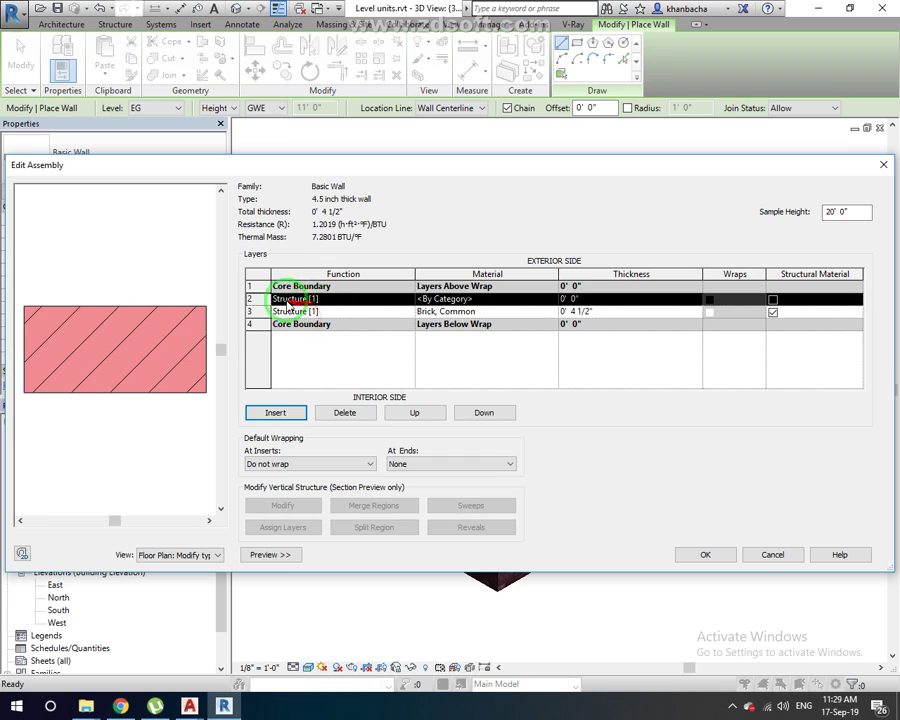
left_click_drag(578, 299, 526, 302)
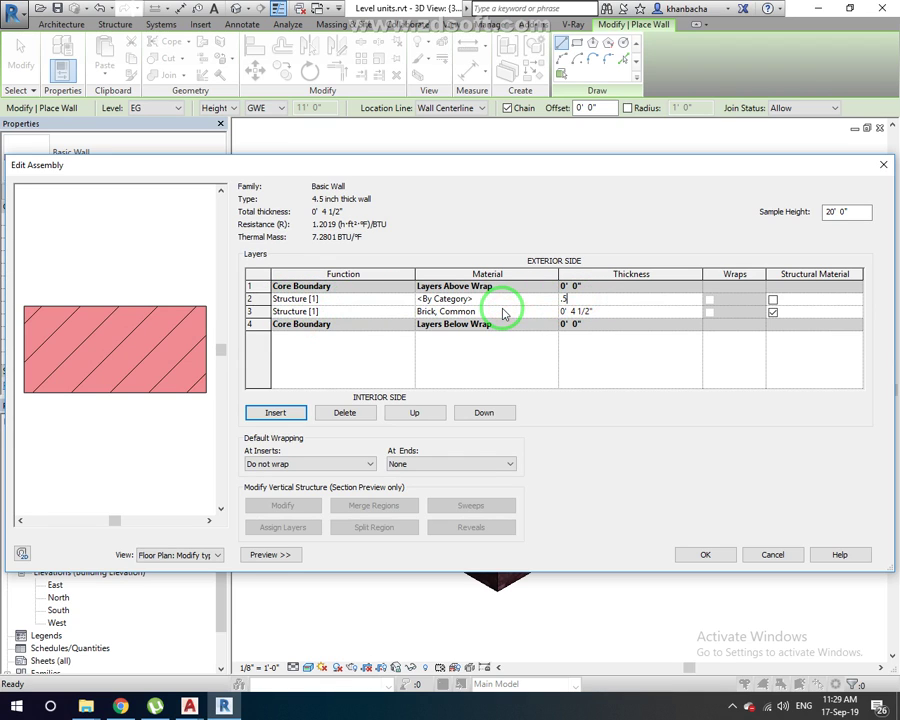
key("Tab")
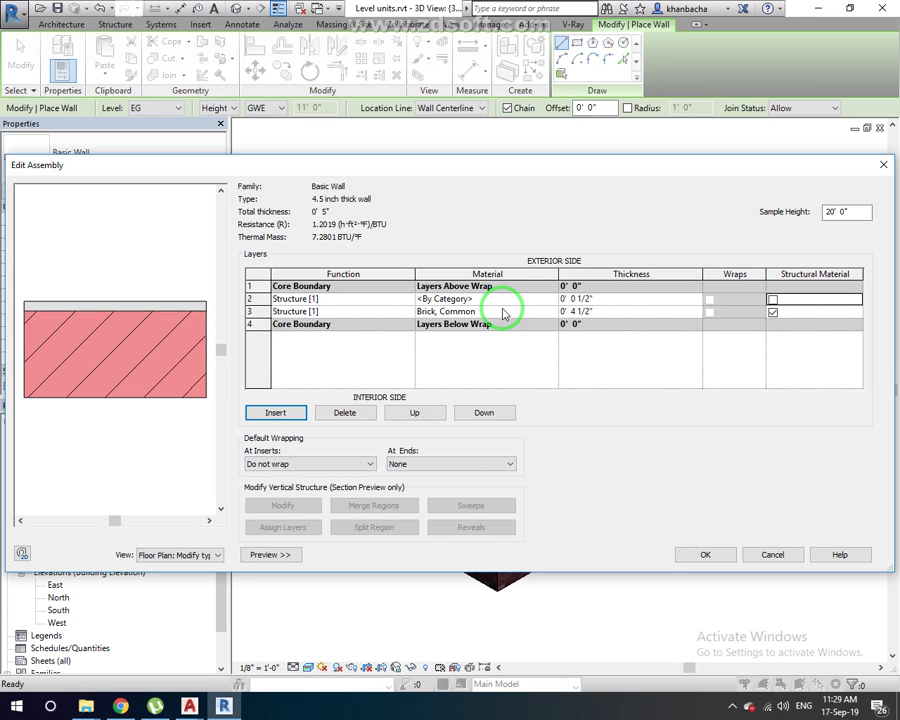
left_click(490, 312)
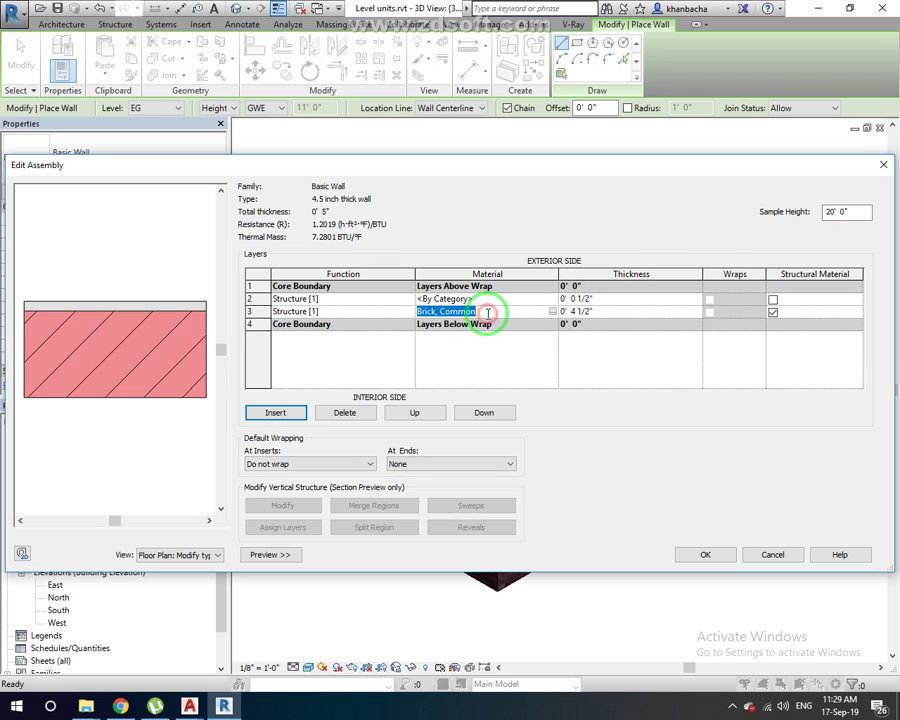
Insert a second 1/2" layer and move it below the Brick, Common layer.
left_click(274, 412)
left_click(576, 311)
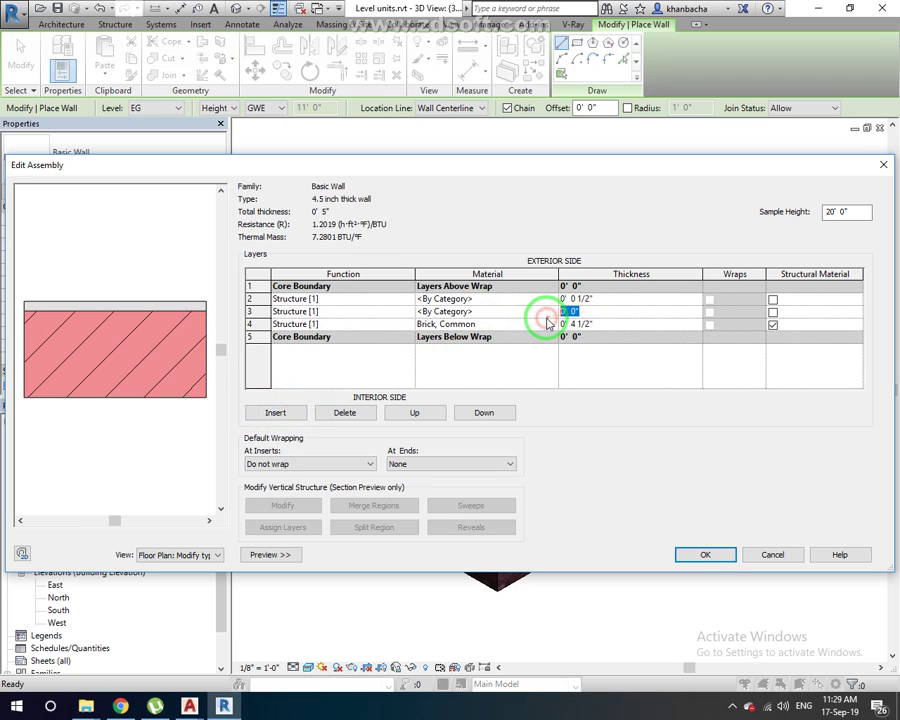
key("Tab")
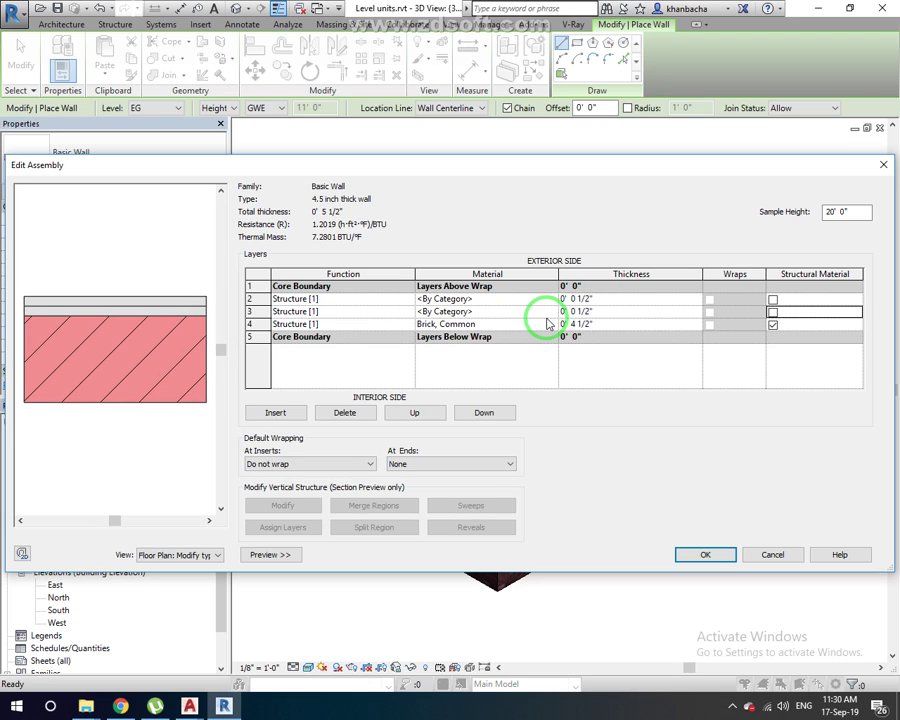
left_click(592, 313)
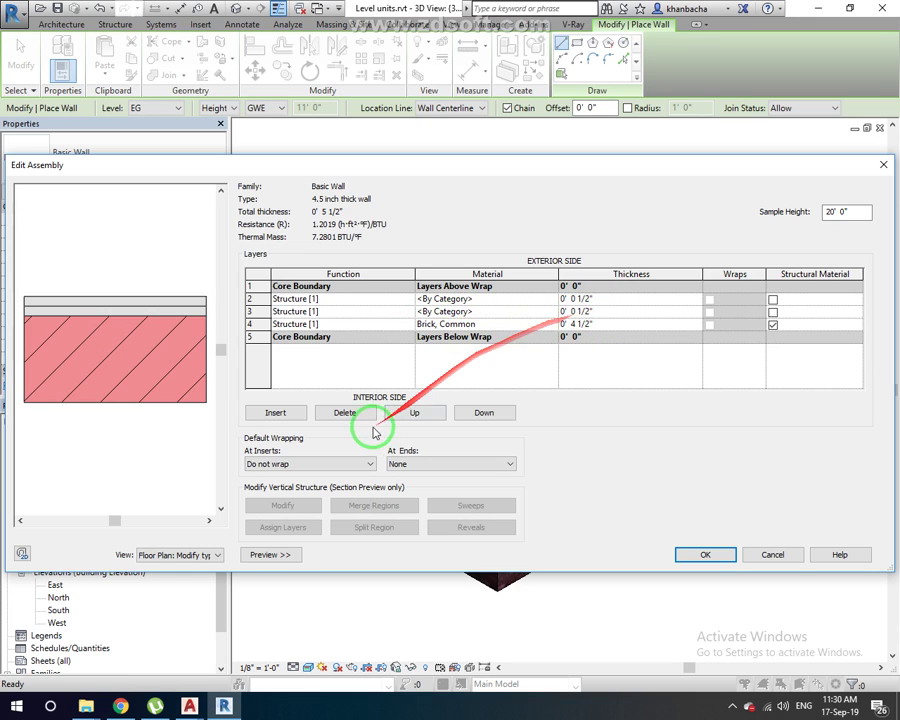
left_click(479, 414)
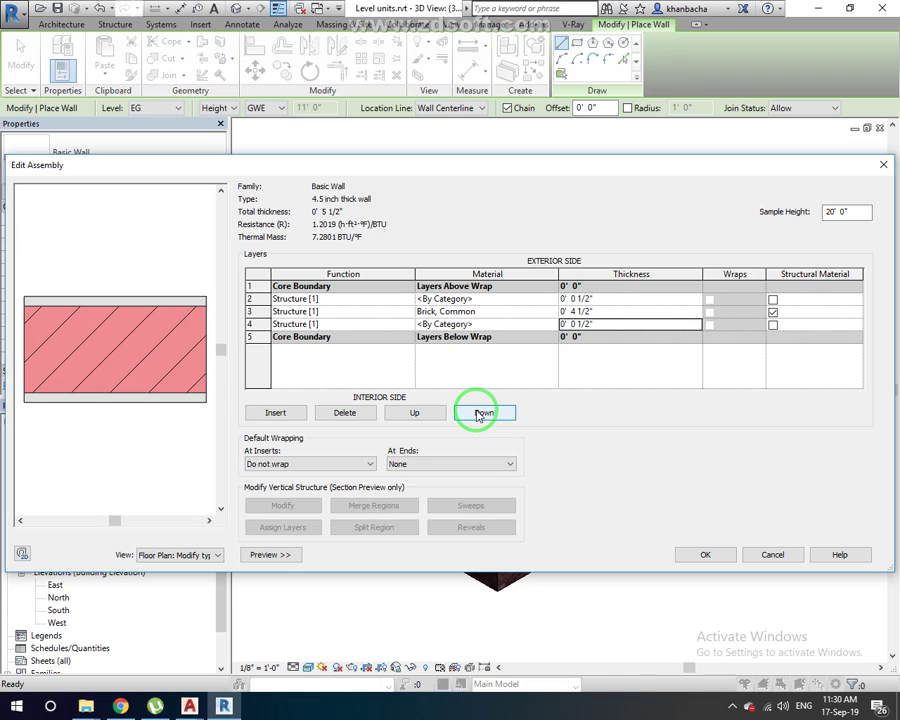
left_click_drag(479, 414, 137, 309)
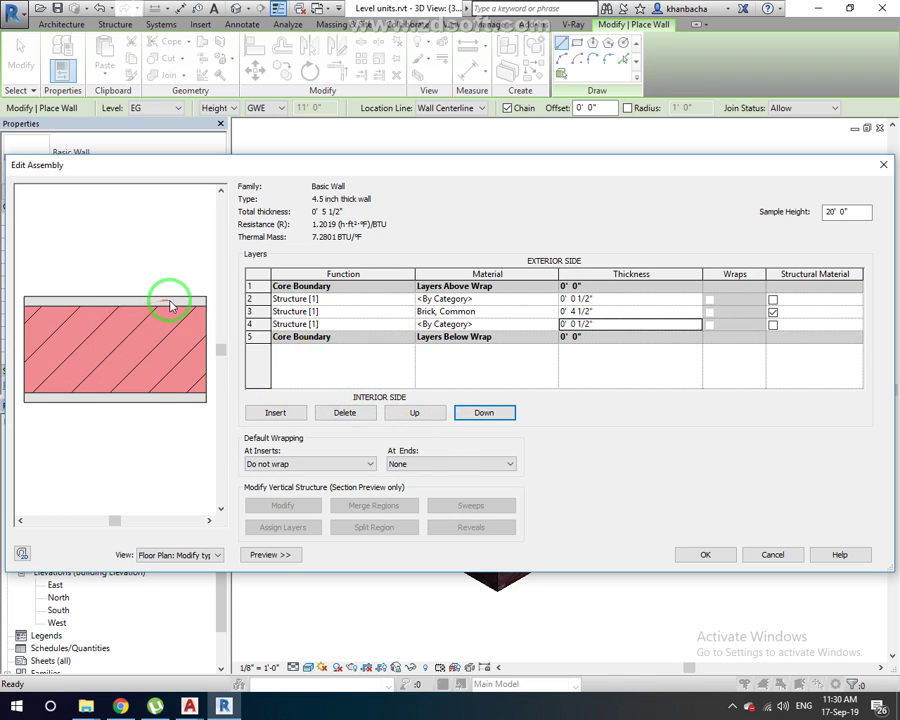
left_click_drag(62, 334, 443, 311)
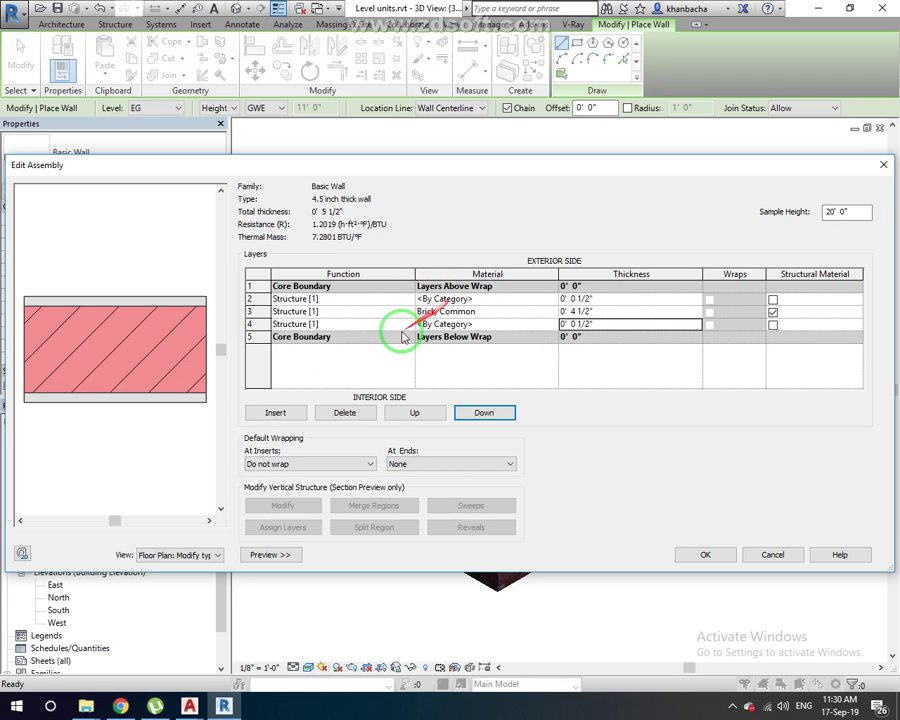
Inspect the material cells of the outer half-inch layer (By Category) and the Brick, Common core.
left_click(531, 299)
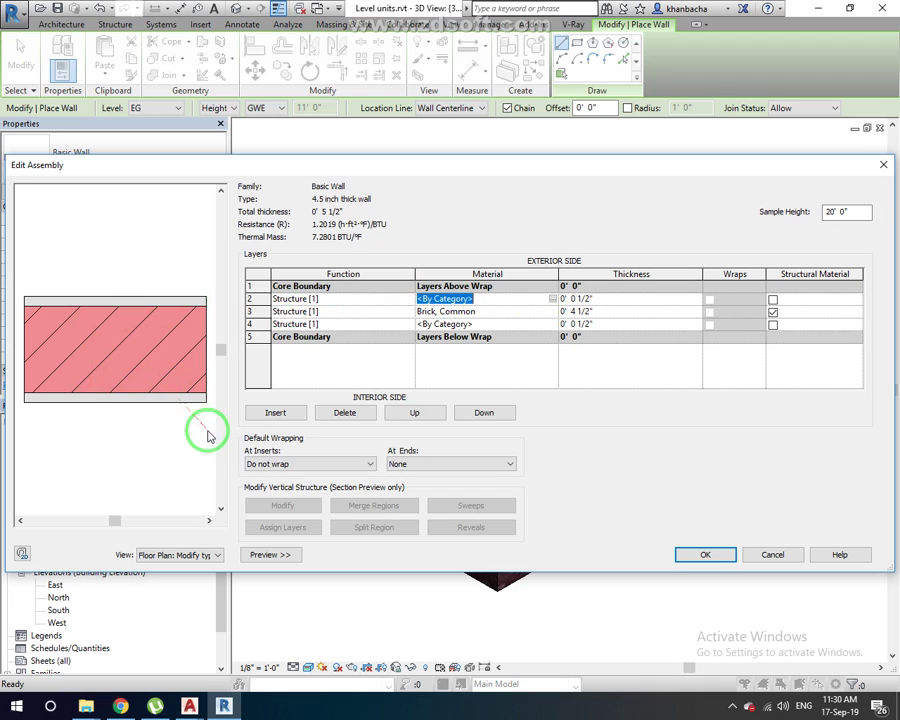
left_click(481, 300)
left_click_drag(481, 300, 409, 313)
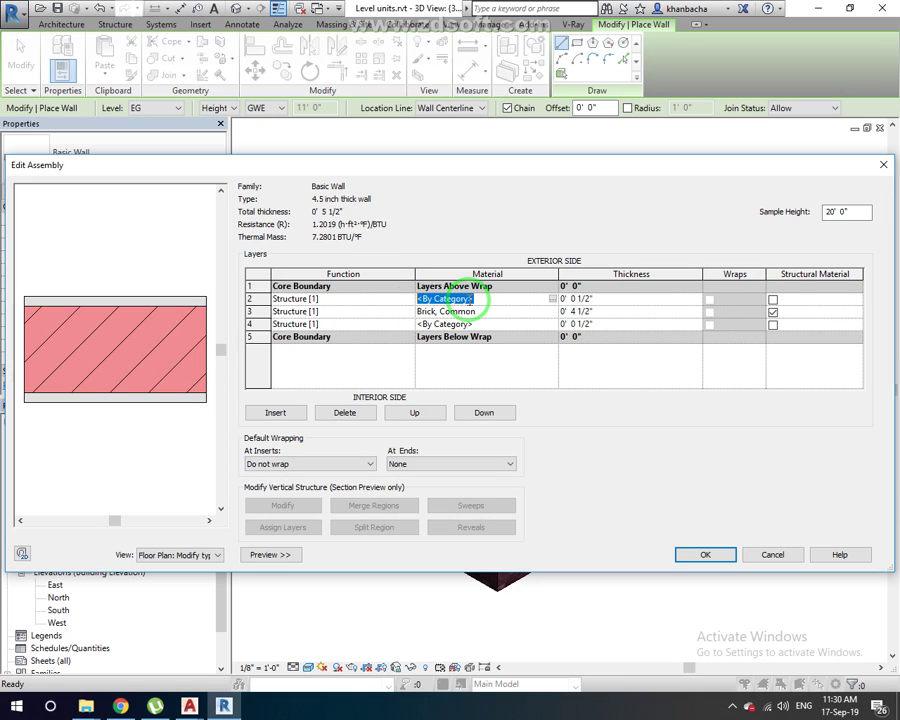
left_click(496, 310)
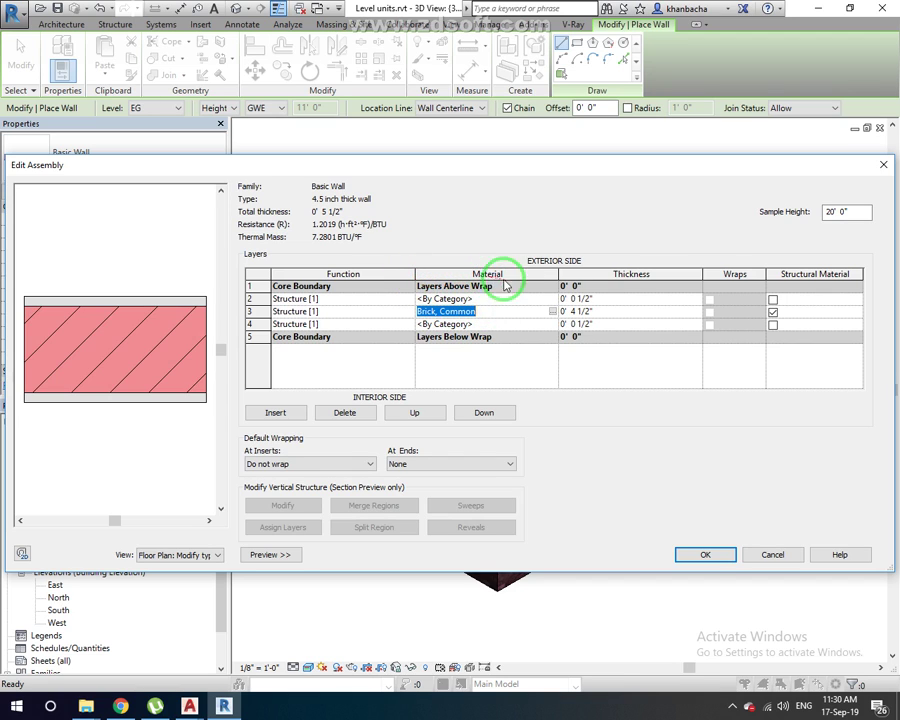
Try setting the outer layer's function to Finish 1, then revert it to Structure.
left_click(345, 298)
left_click(407, 299)
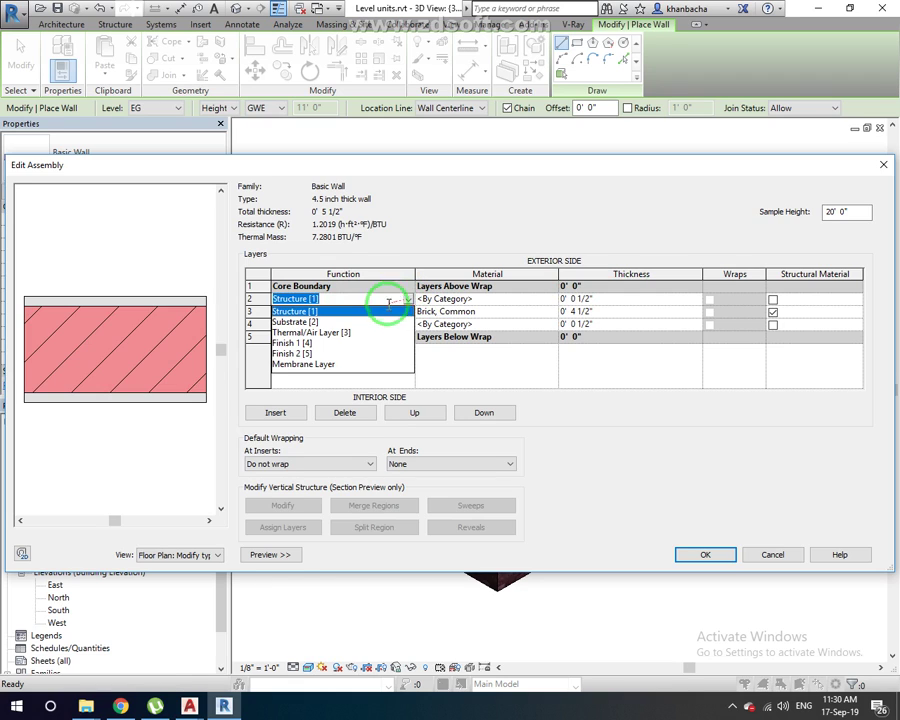
left_click(305, 345)
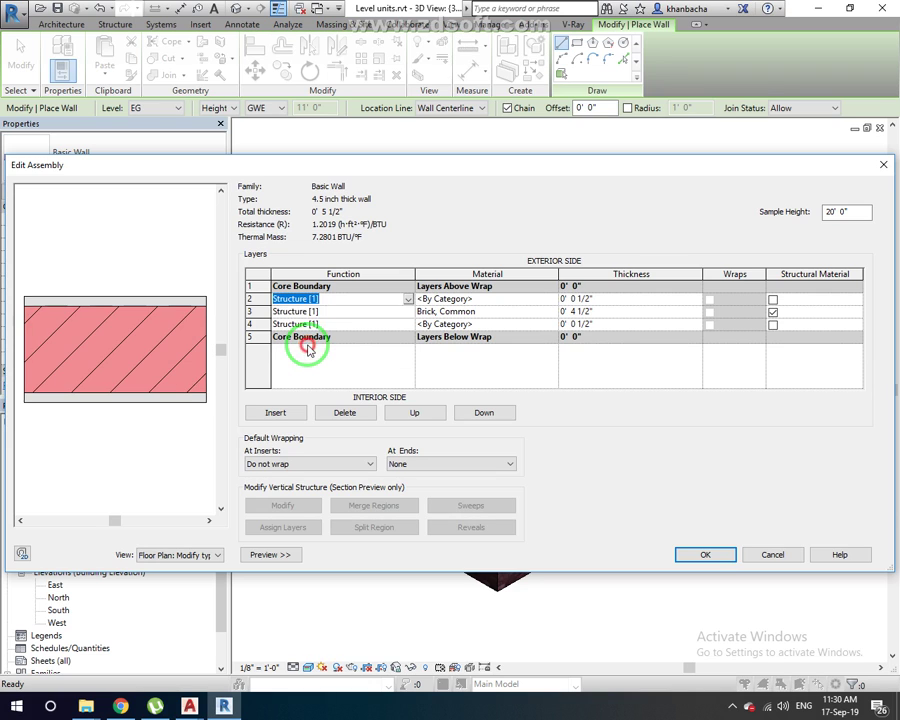
left_click(462, 300)
left_click(385, 298)
left_click(407, 300)
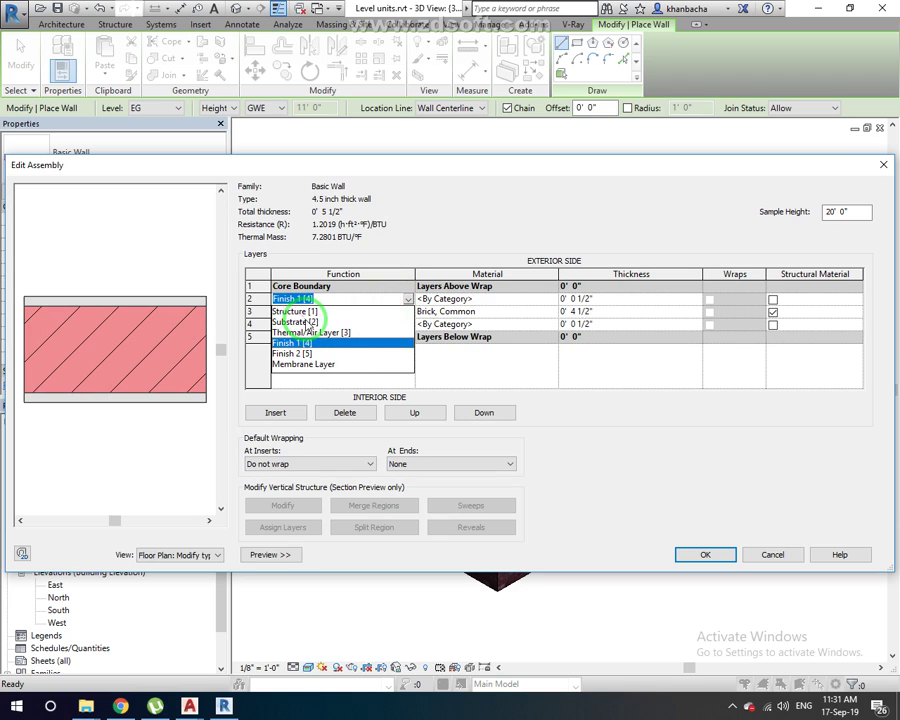
left_click(295, 311)
left_click(487, 300)
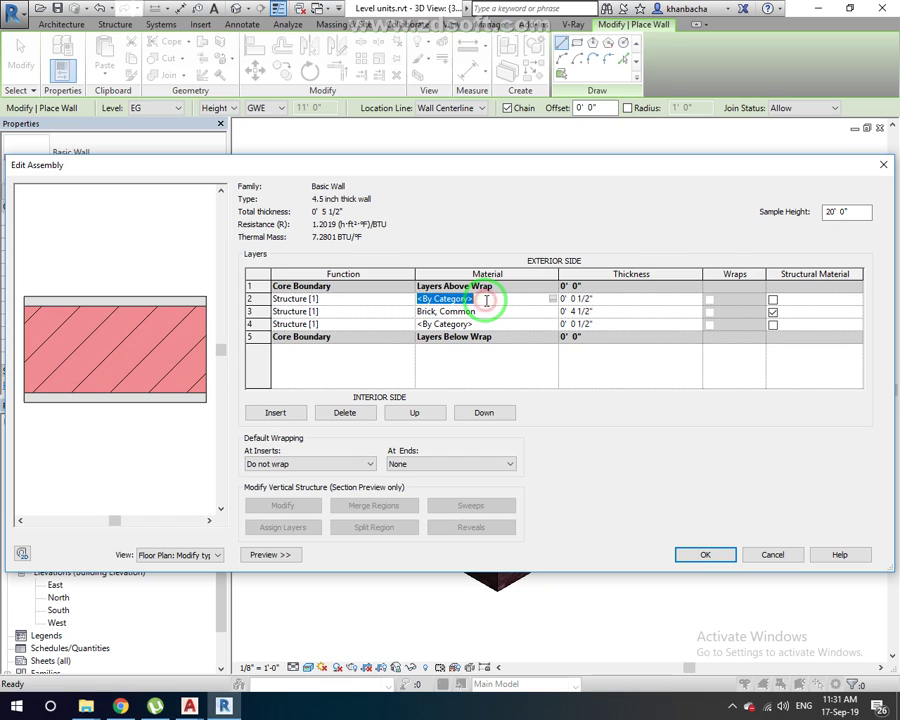
left_click(386, 298)
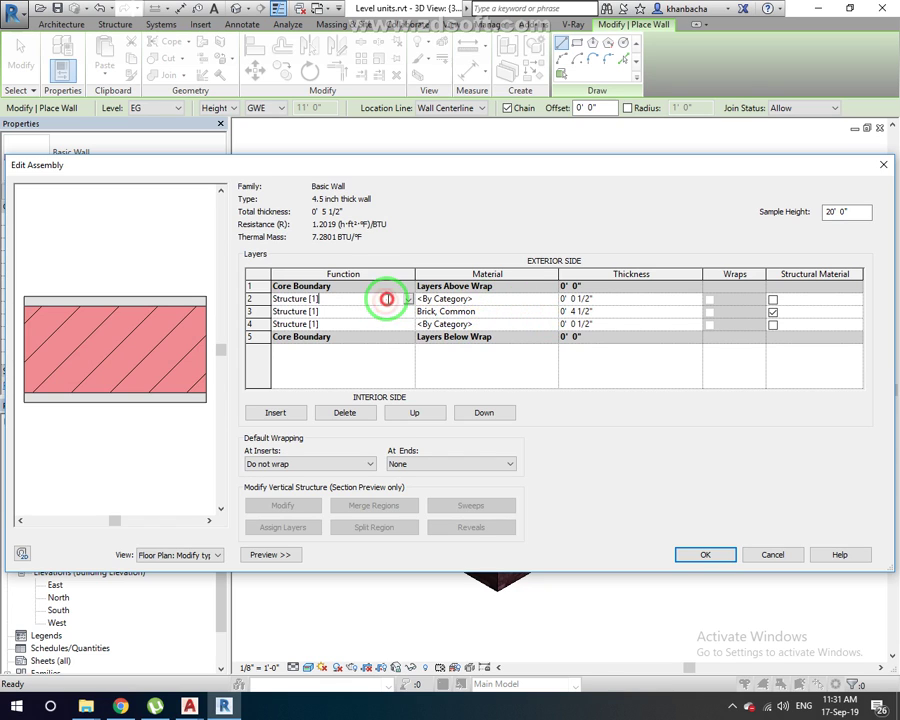
left_click(390, 298)
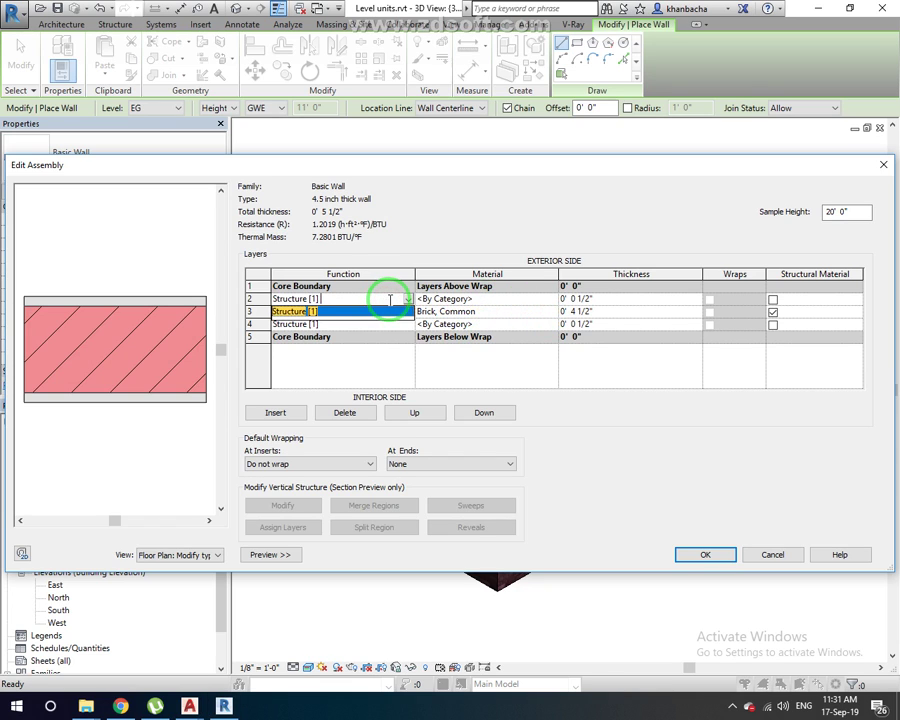
Check the At Inserts wrapping options, then cancel Edit Assembly back to Type Properties.
left_click(490, 413)
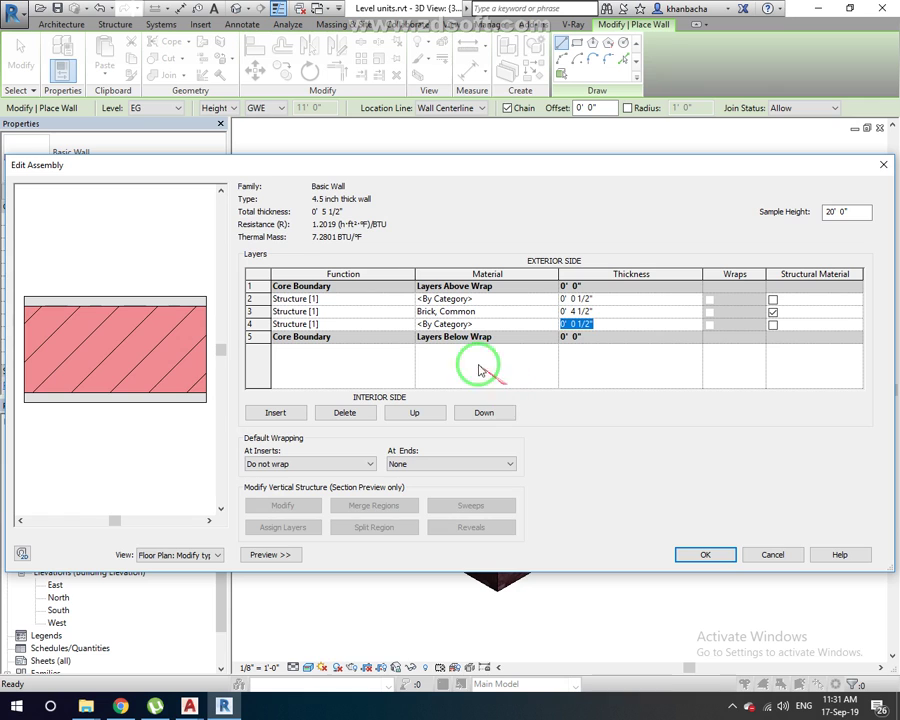
left_click(516, 299)
left_click(364, 464)
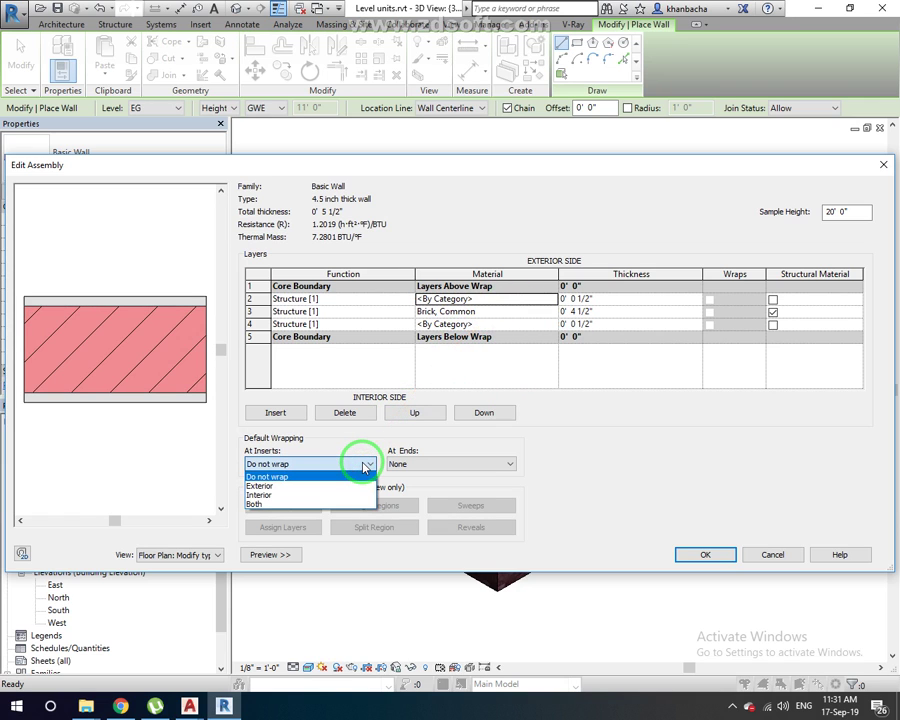
key("Escape")
key("Escape")
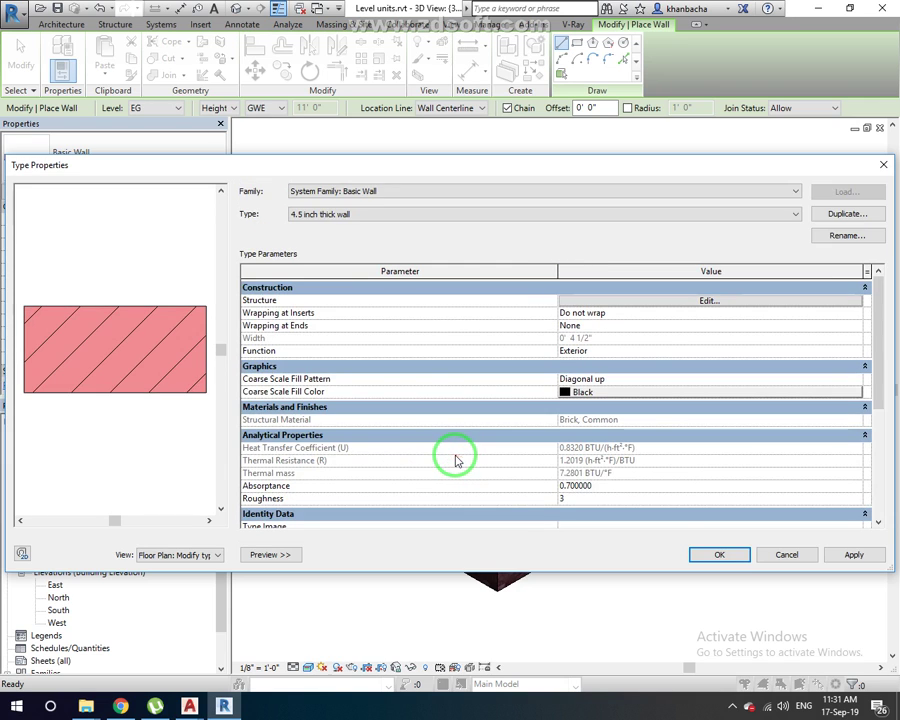
Reopen the layer structure and insert a 1/2" layer on the brick's exterior side.
left_click(756, 300)
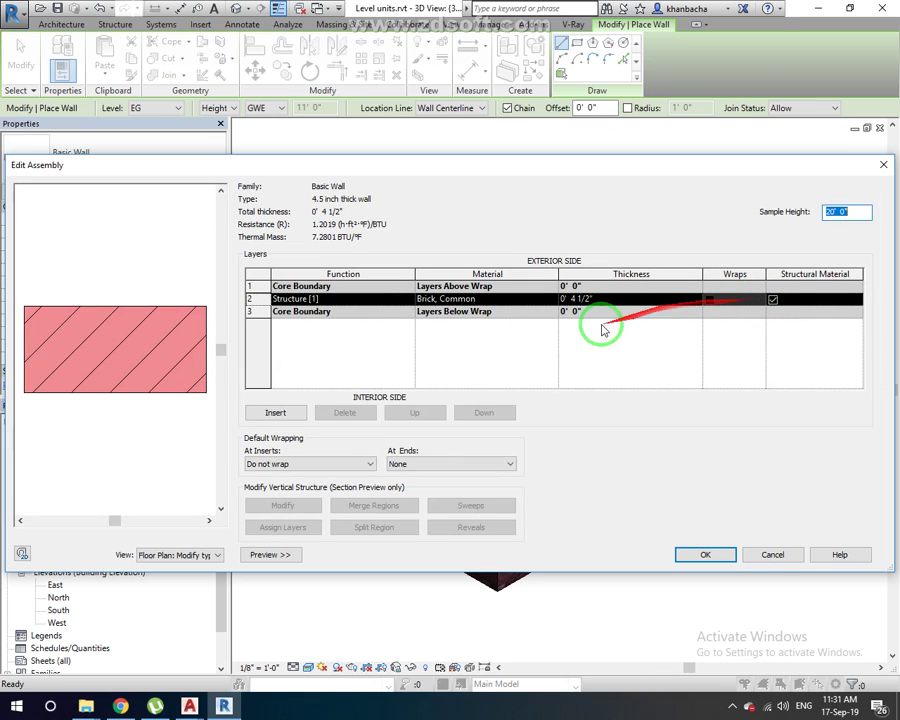
left_click(275, 412)
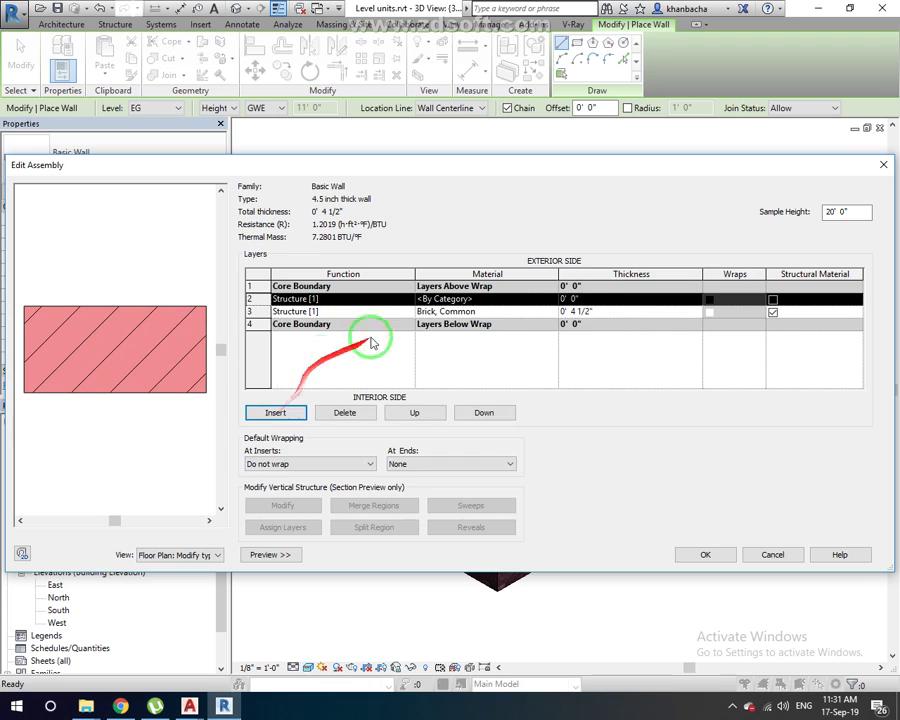
left_click(580, 299)
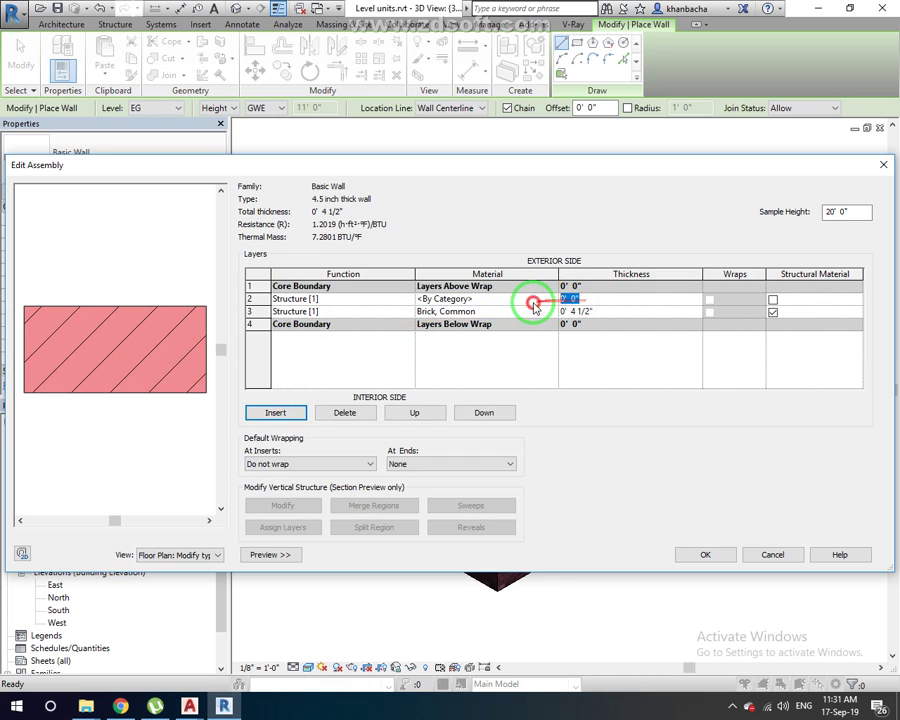
type(".5")
key("Tab")
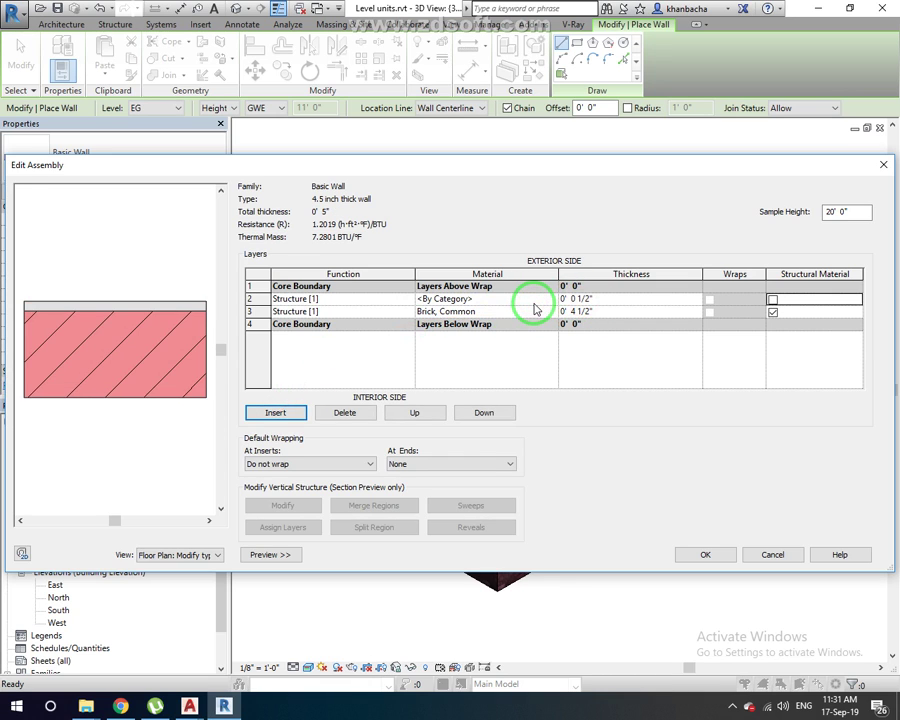
Add a second 1/2" layer below the Brick, Common core, accept the assembly and apply the changes.
left_click(287, 413)
left_click(600, 311)
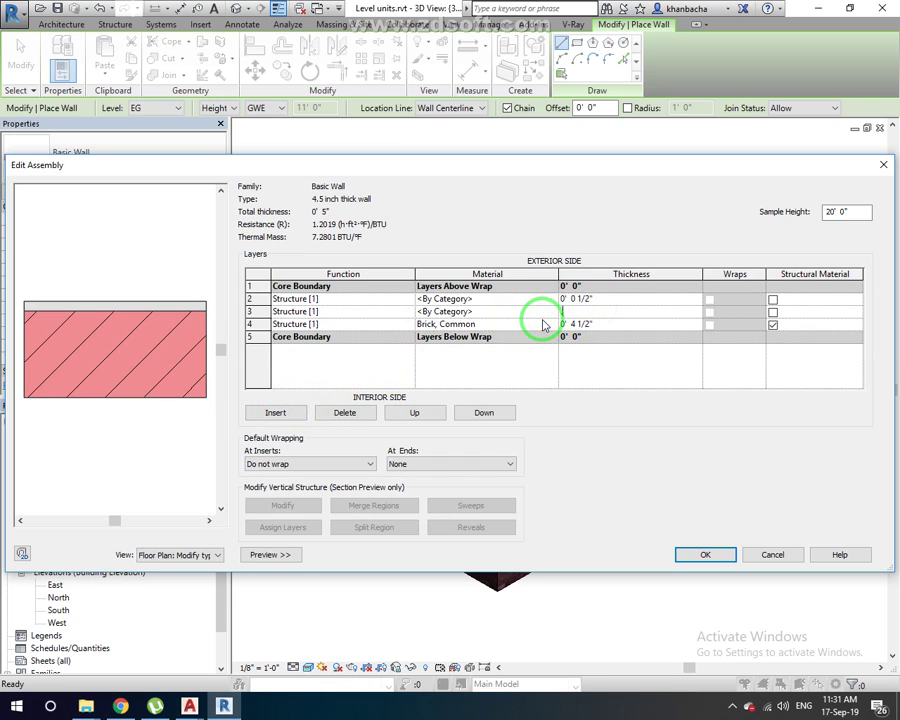
type("5")
key("Tab")
left_click(605, 311)
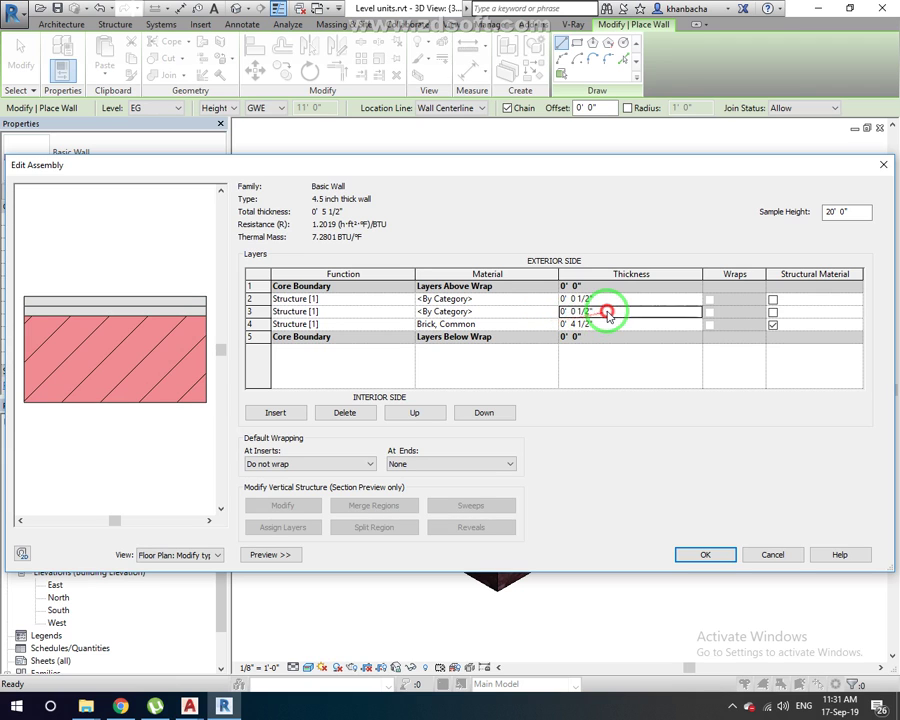
left_click(488, 414)
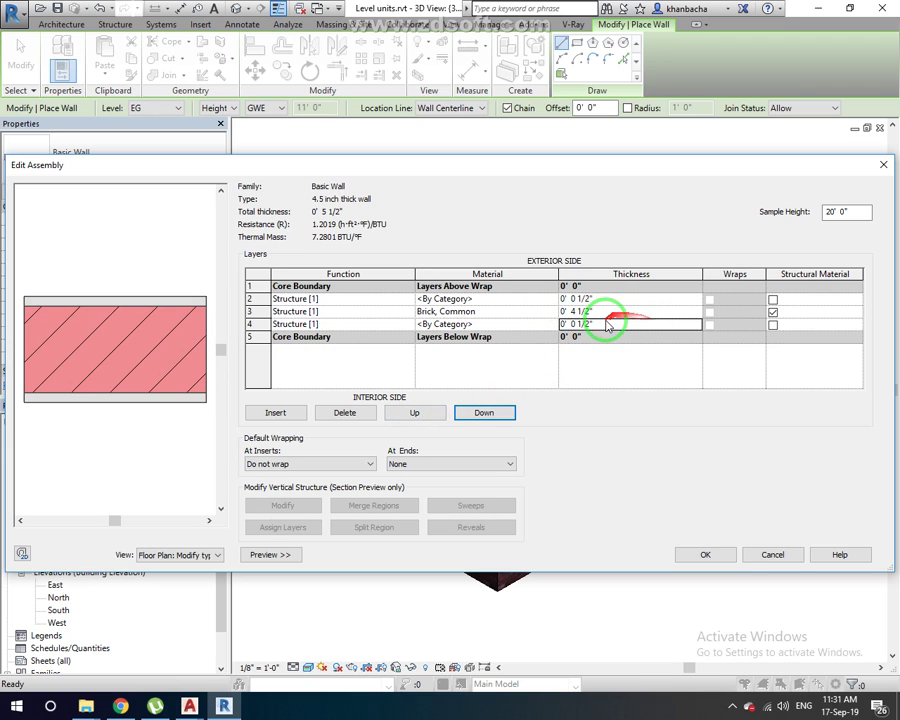
left_click(706, 554)
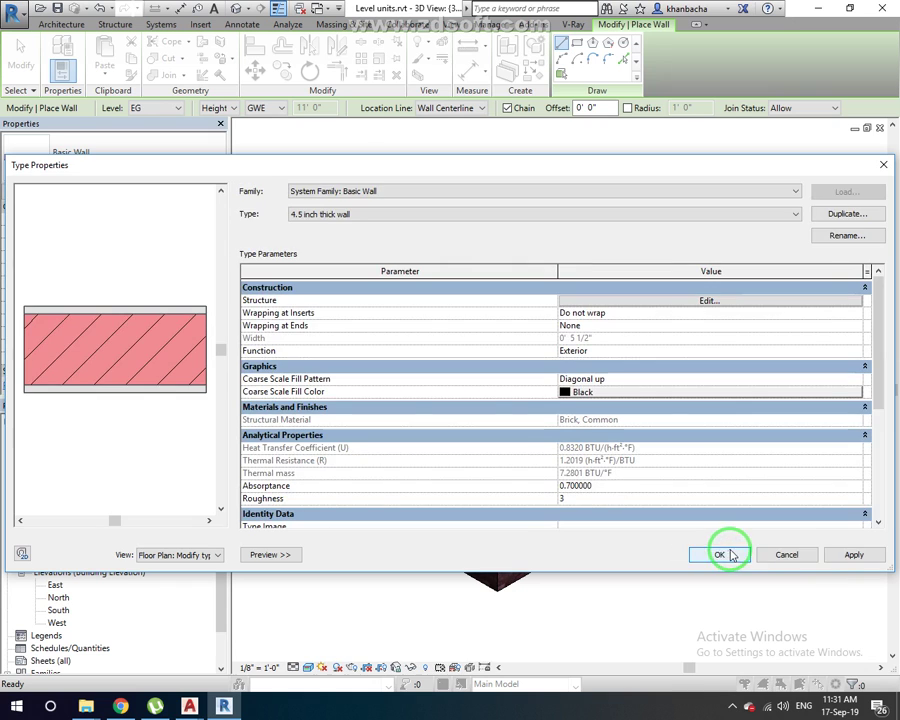
left_click(825, 556)
Close Type Properties keeping the changes, end wall placement, and select EG under Floor Plans.
left_click(727, 555)
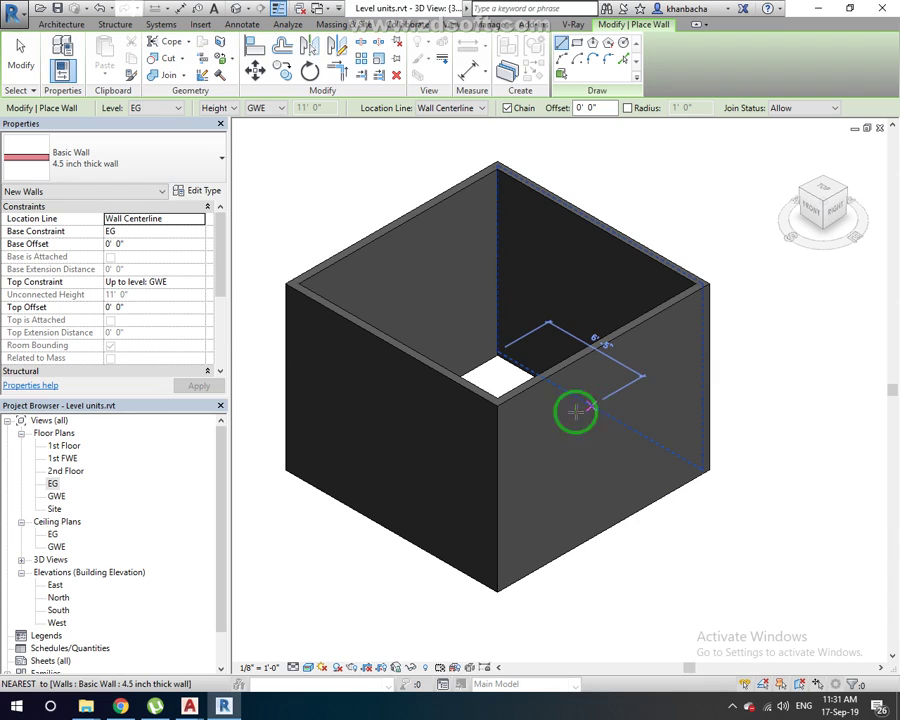
key("Escape")
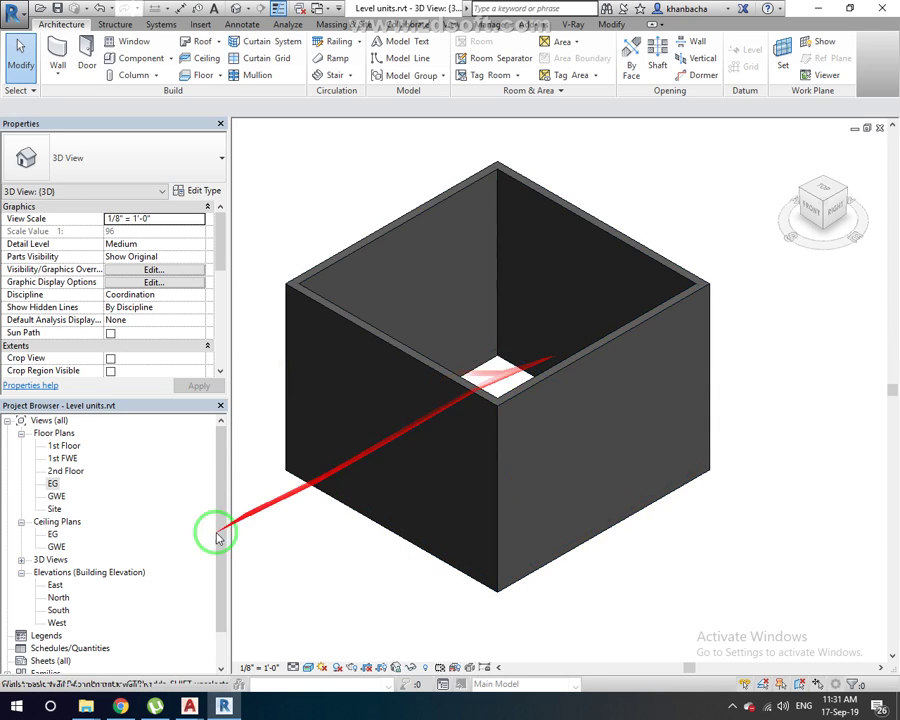
left_click(52, 484)
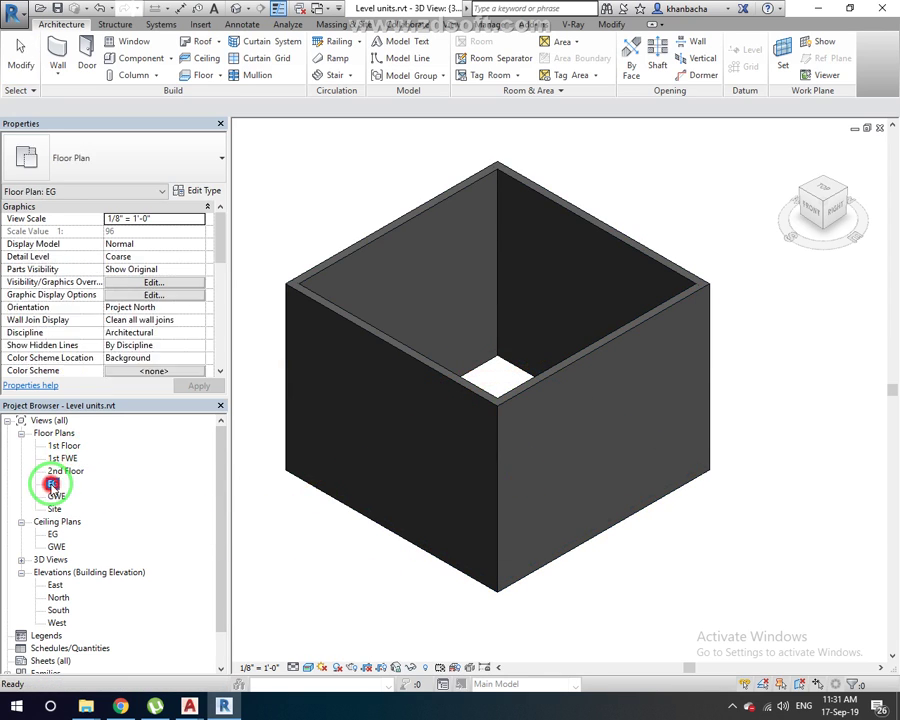
Open the EG floor plan and set its detail level to Fine.
double_click(52, 484)
scroll(425, 480, "up", 3)
scroll(448, 513, "up", 2)
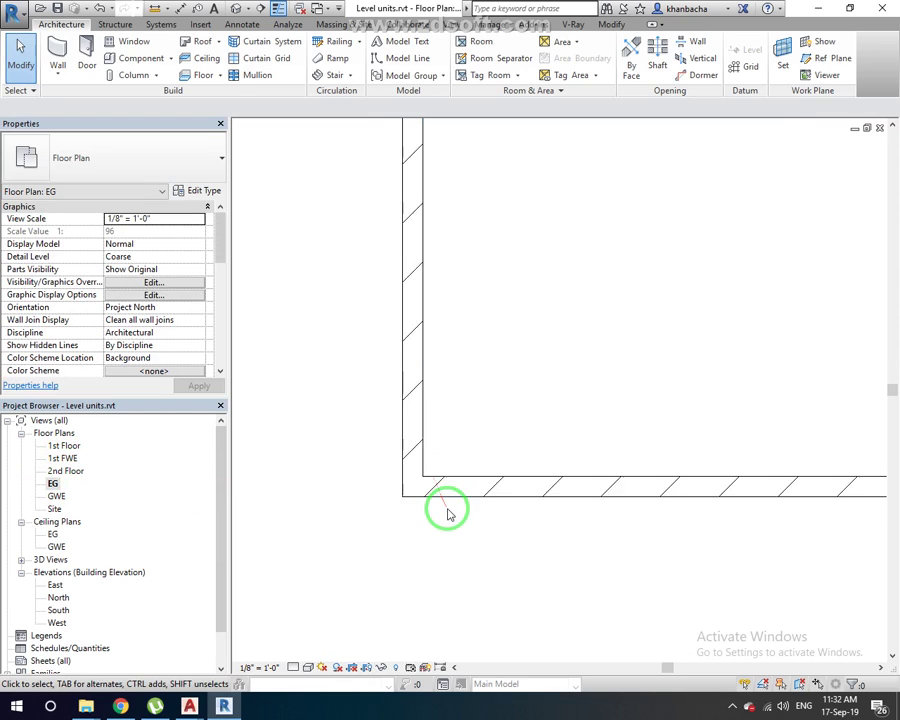
scroll(448, 513, "down", 1)
left_click(308, 667)
left_click(311, 653)
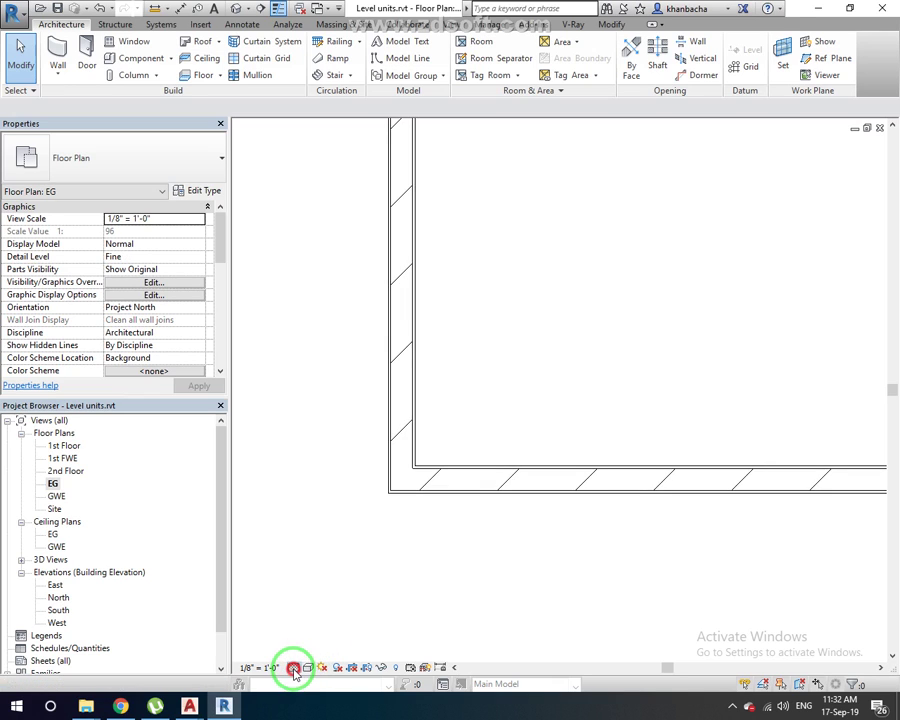
left_click(294, 669)
left_click(310, 652)
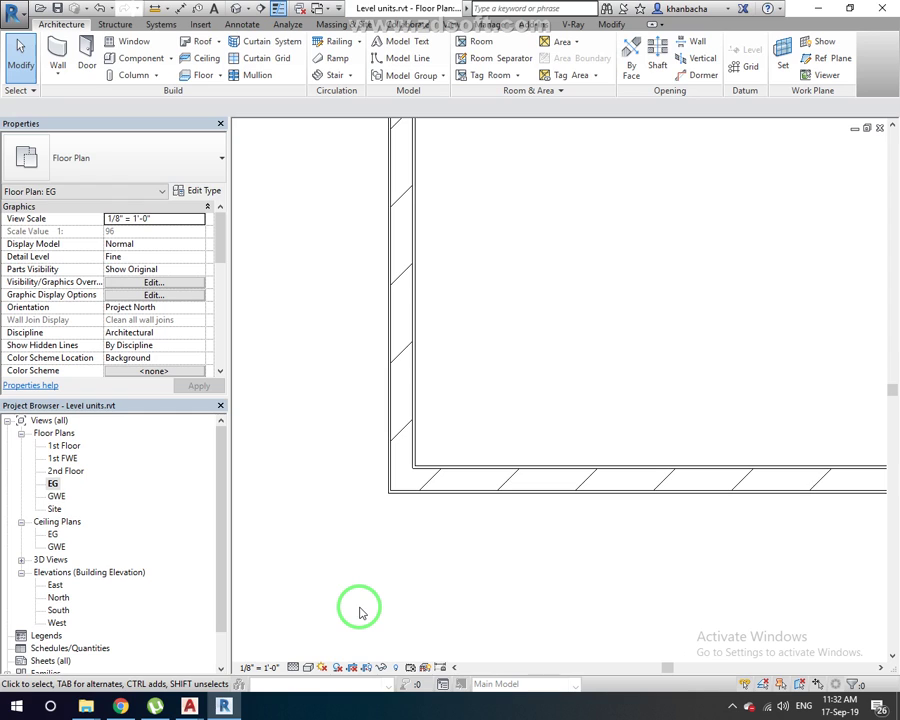
Compare the walls at Coarse and Medium detail, then return the plan to Fine.
left_click(293, 667)
left_click(314, 627)
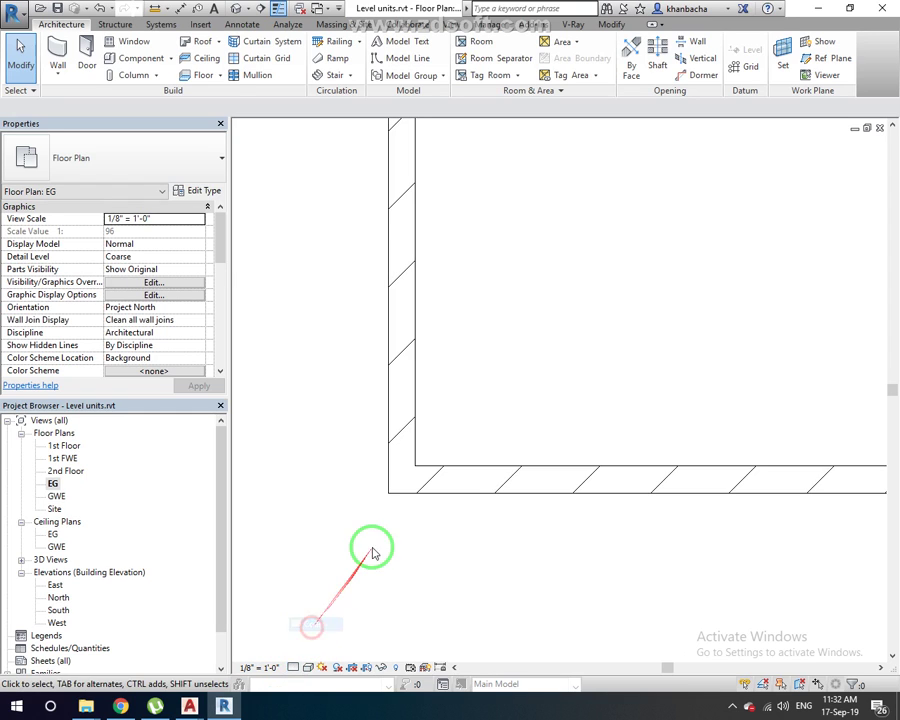
left_click(295, 667)
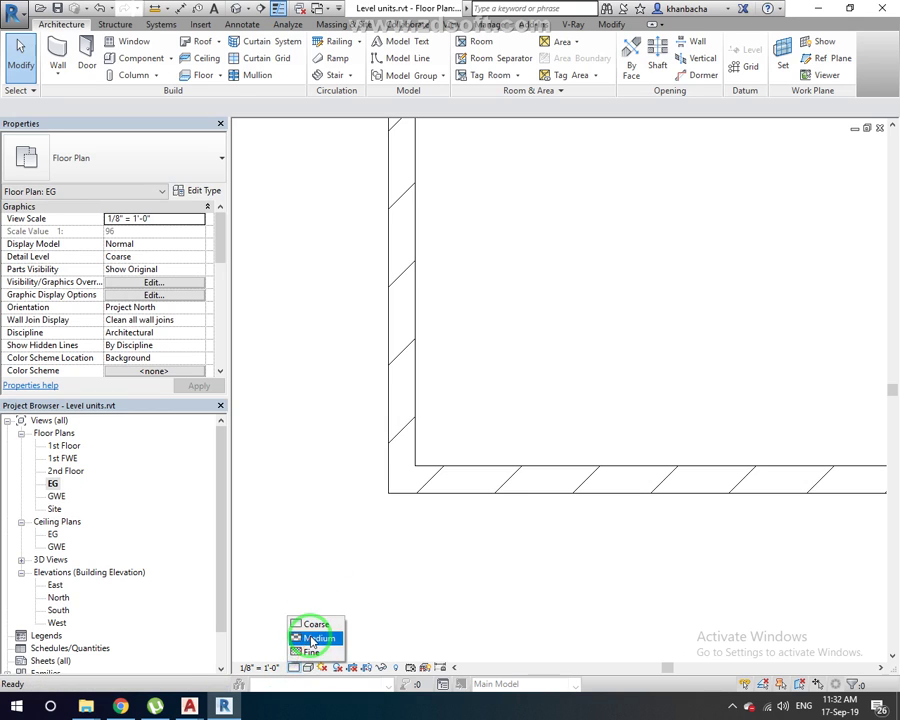
left_click(316, 638)
left_click(295, 667)
left_click(315, 704)
scroll(412, 492, "down", 5)
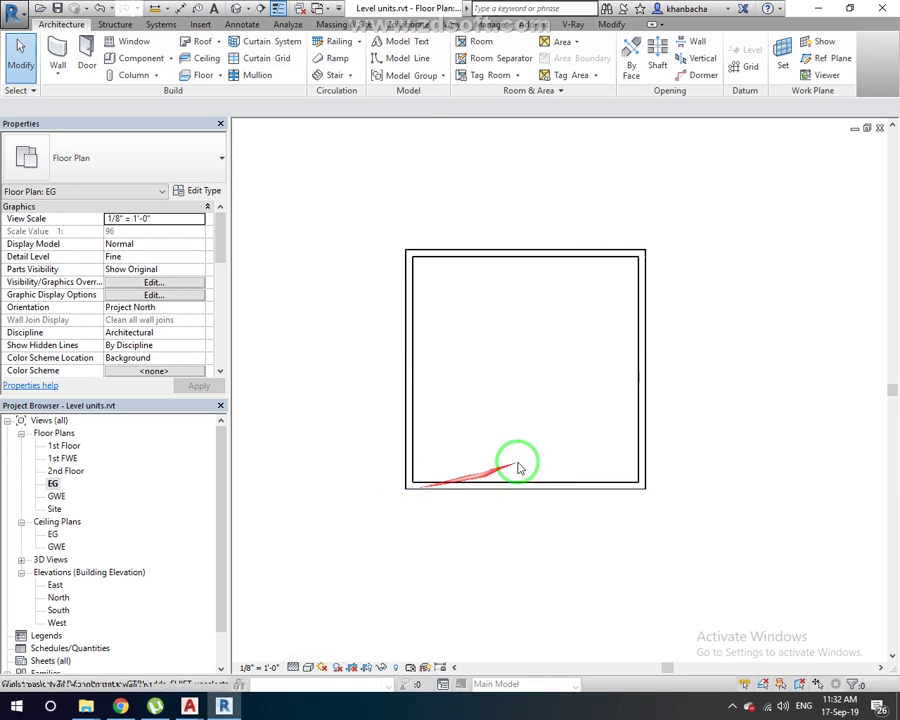
scroll(650, 492, "up", 5)
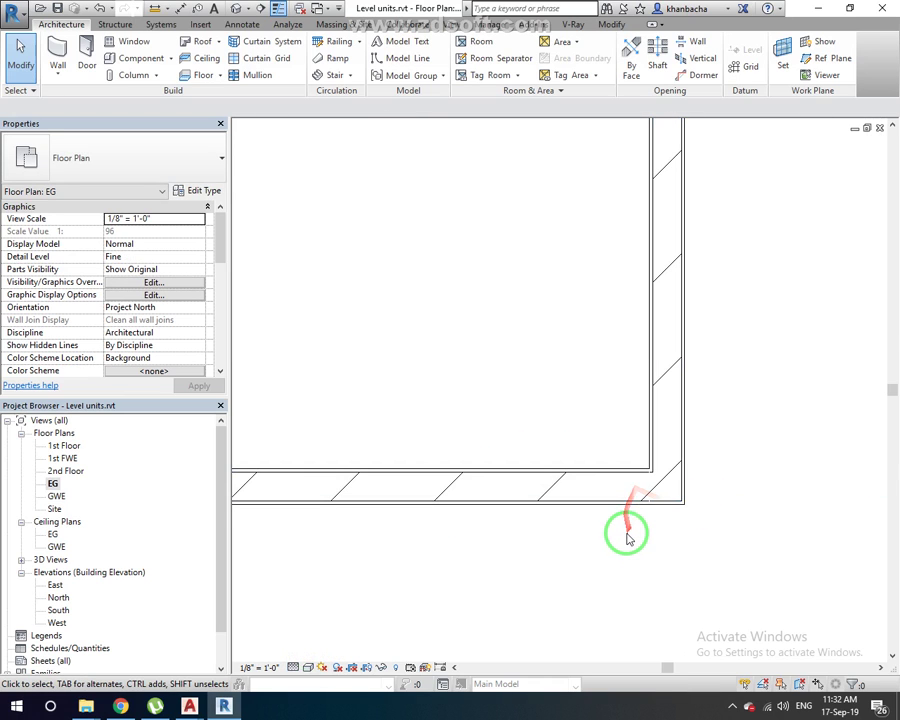
Show the room's 3D view at Fine detail in Hidden Line style.
left_click(236, 9)
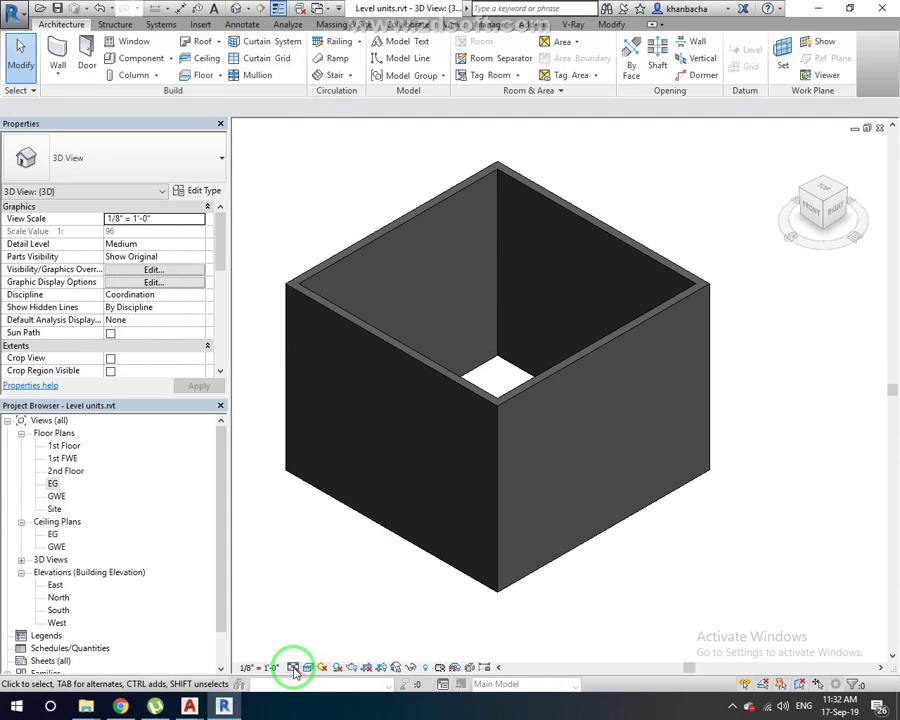
left_click(294, 667)
left_click(310, 653)
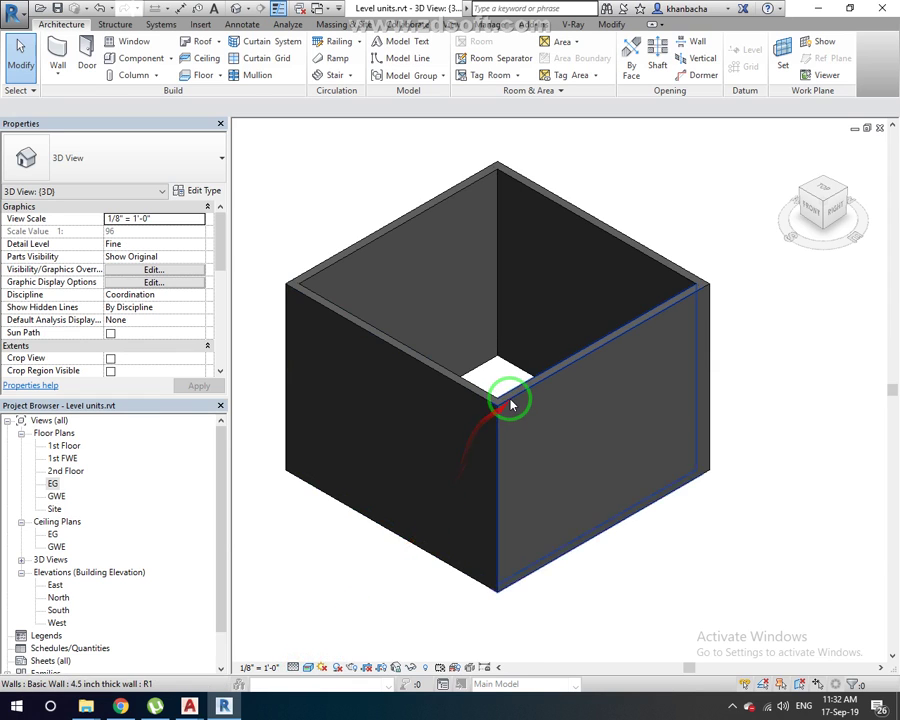
scroll(508, 400, "up", 3)
scroll(485, 393, "up", 3)
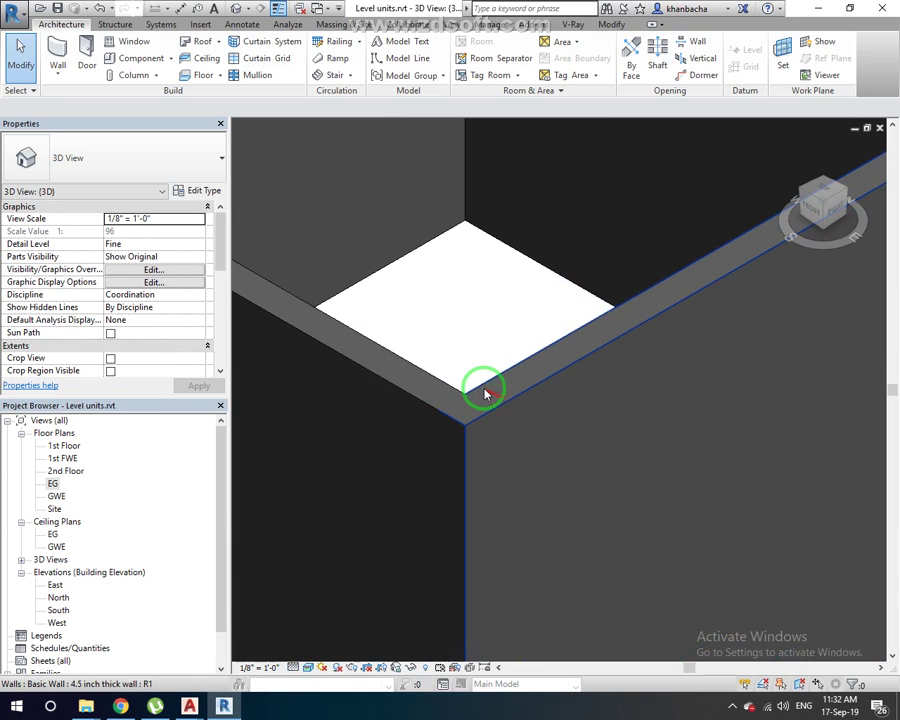
left_click(307, 666)
left_click(335, 596)
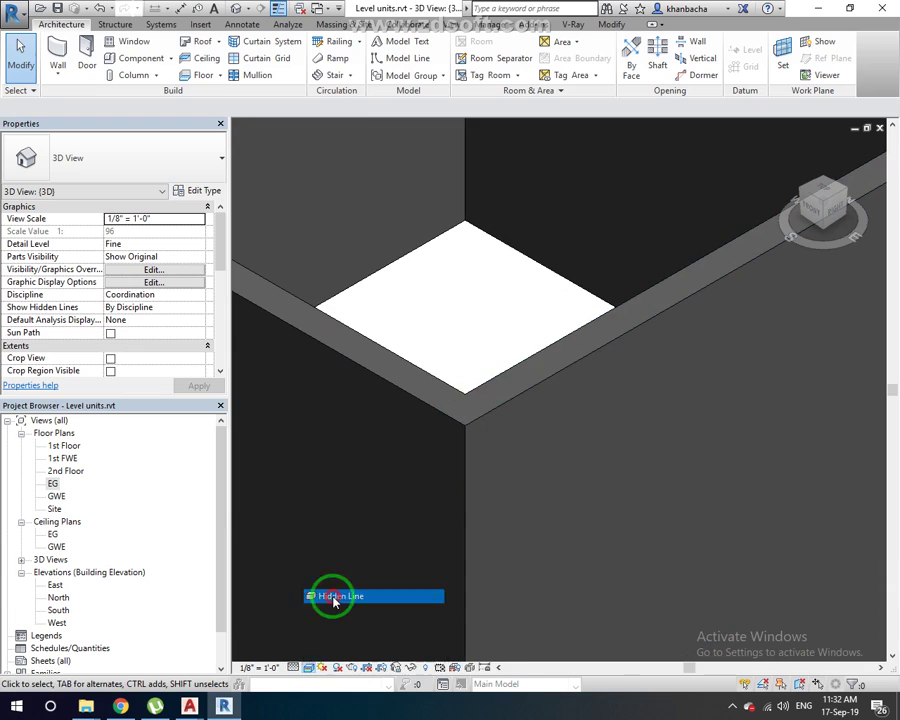
Compare Medium with Fine detail, keep Fine and Hidden Line, then go back to the EG floor plan.
left_click(294, 667)
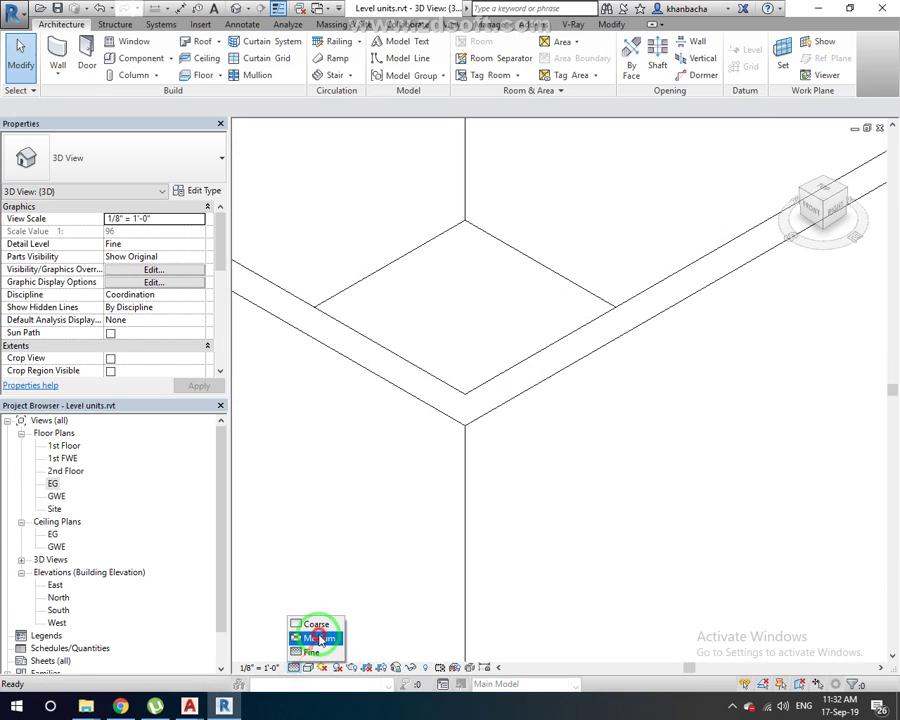
left_click(312, 638)
left_click(296, 667)
left_click(311, 652)
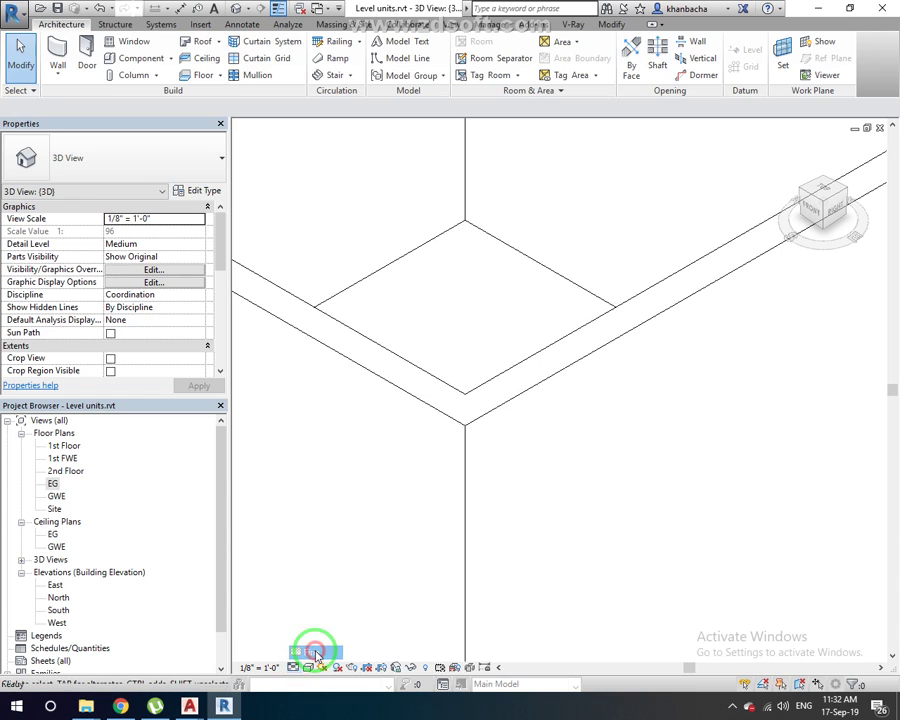
left_click(308, 667)
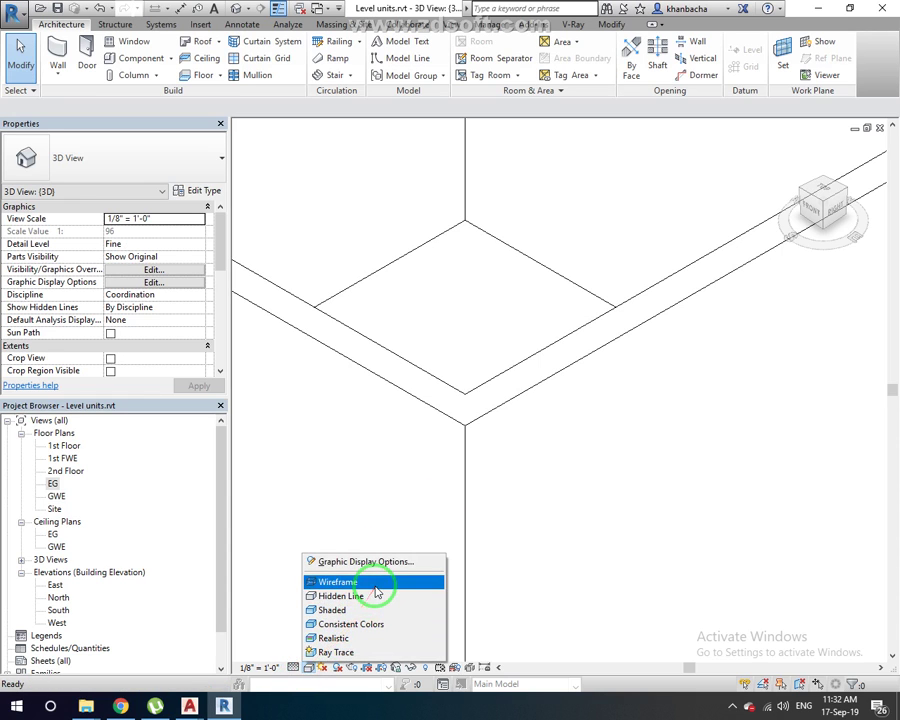
left_click(345, 596)
scroll(500, 482, "down", 2)
double_click(53, 483)
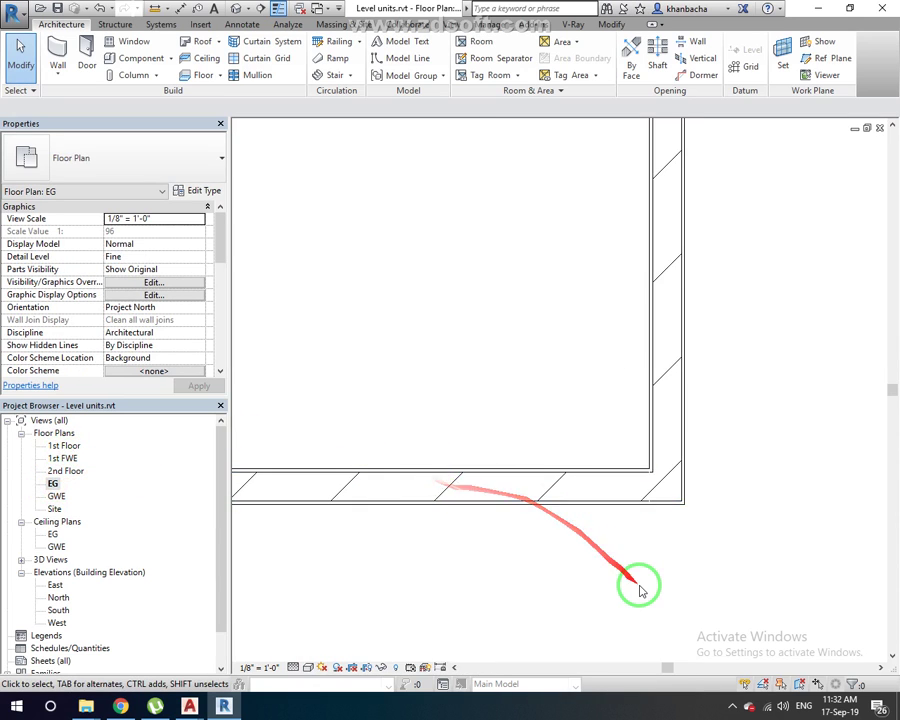
scroll(636, 584, "down", 2)
scroll(636, 584, "down", 3)
scroll(354, 514, "up", 1)
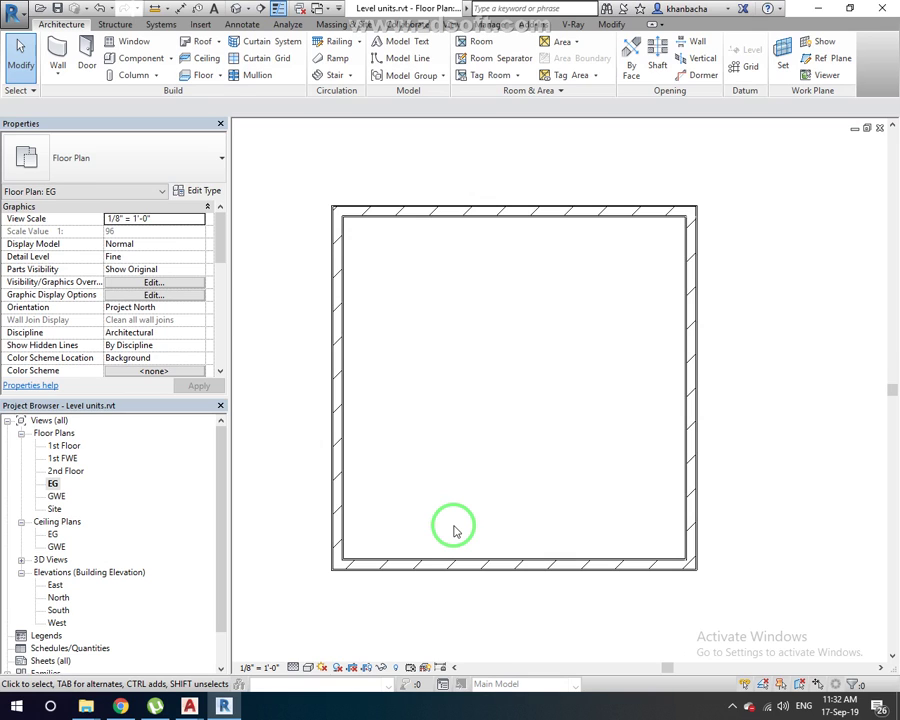
key("3")
key("d")
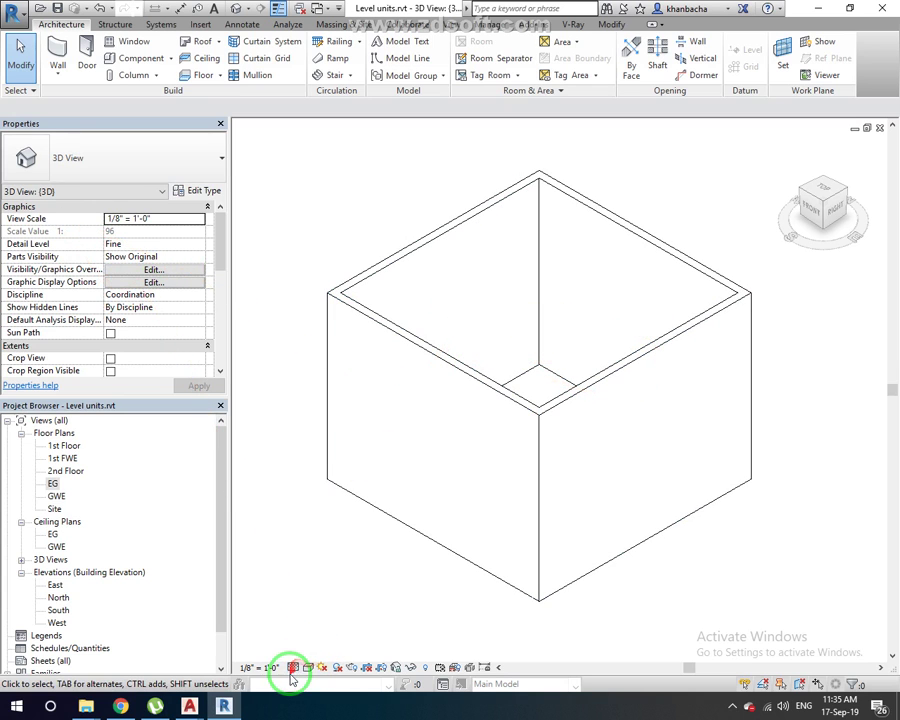
double_click(50, 483)
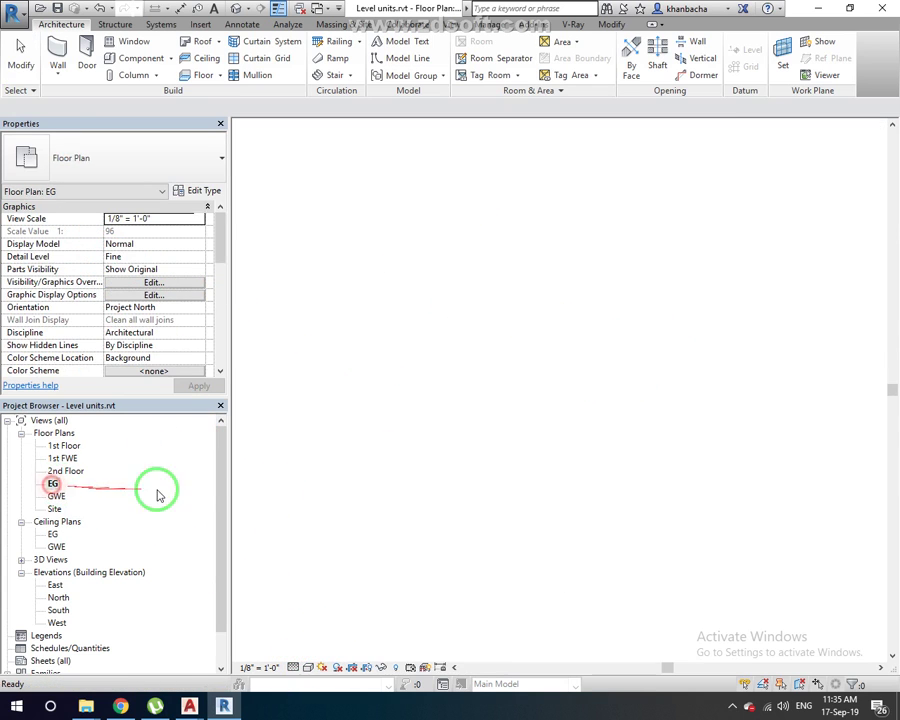
middle_click_drag(440, 386, 443, 388)
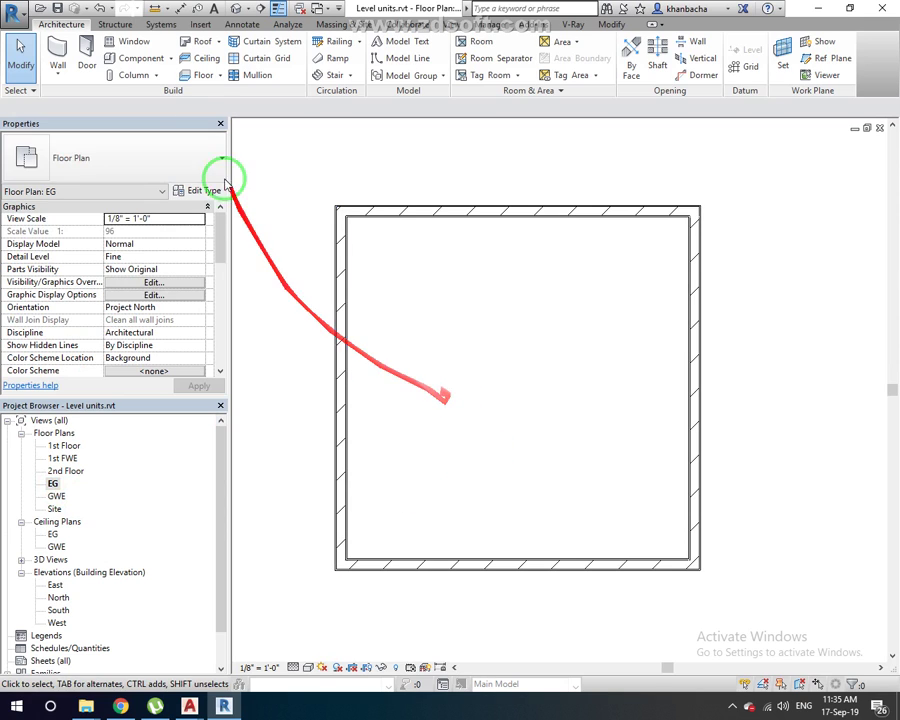
middle_click_drag(410, 340, 412, 342)
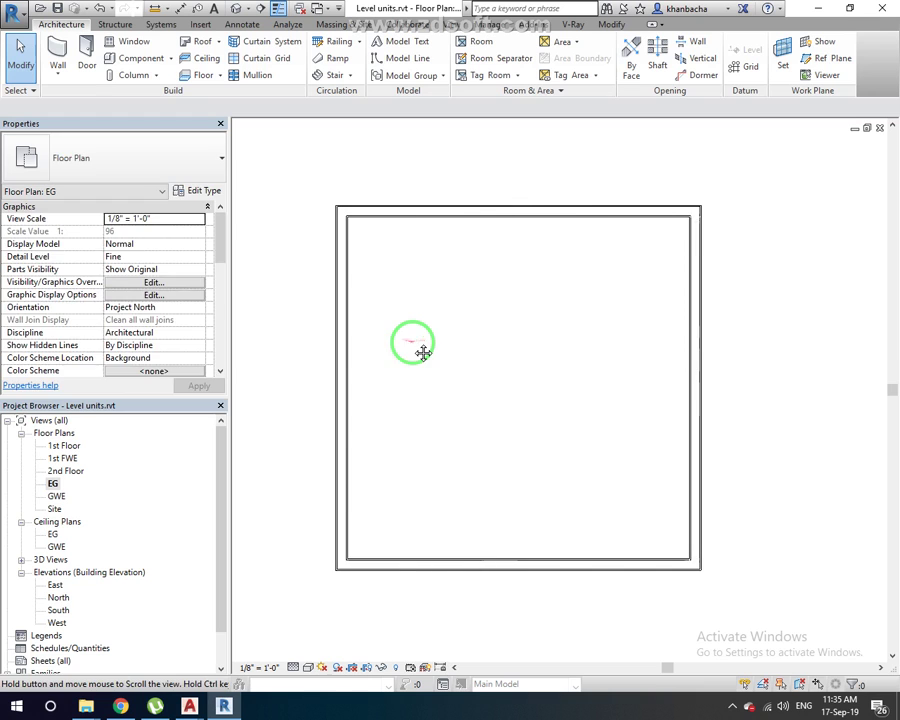
left_click(58, 56)
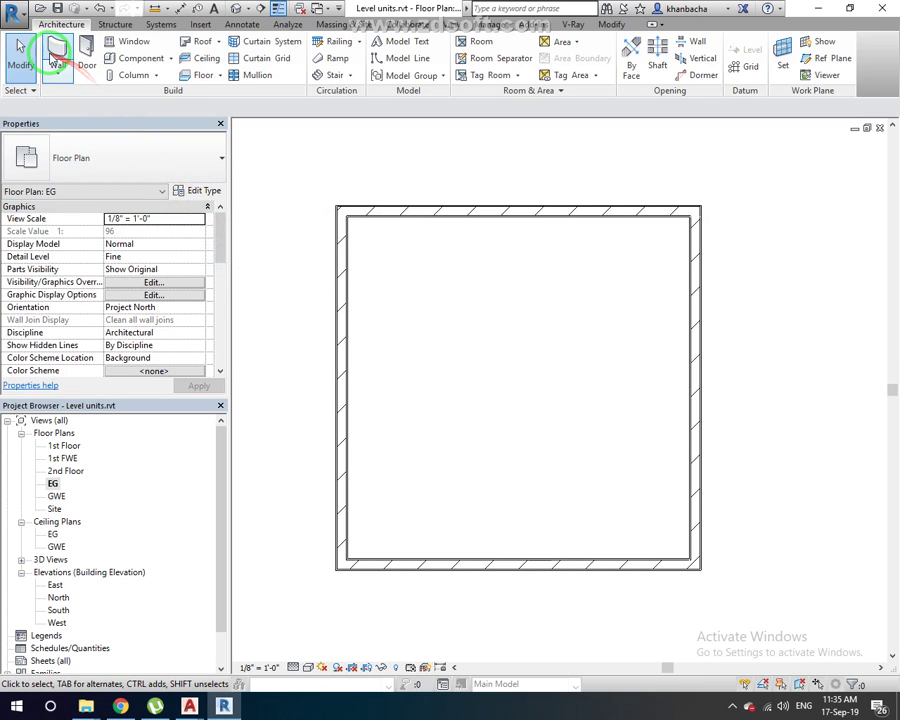
Set the wall type's layer 2 material to Gypsum Wall Board.
left_click(207, 191)
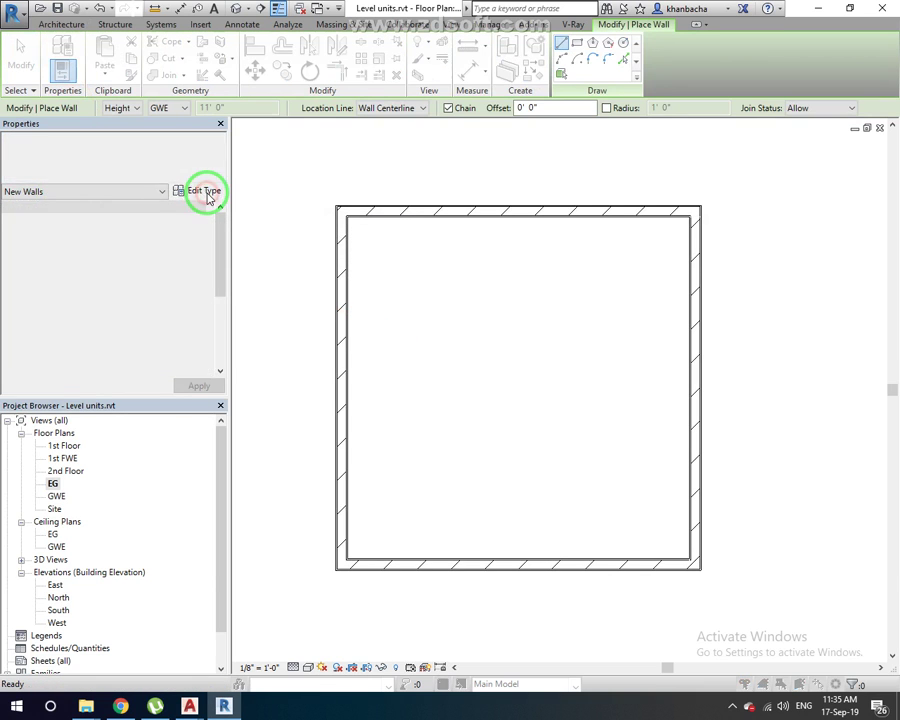
left_click_drag(322, 168, 318, 155)
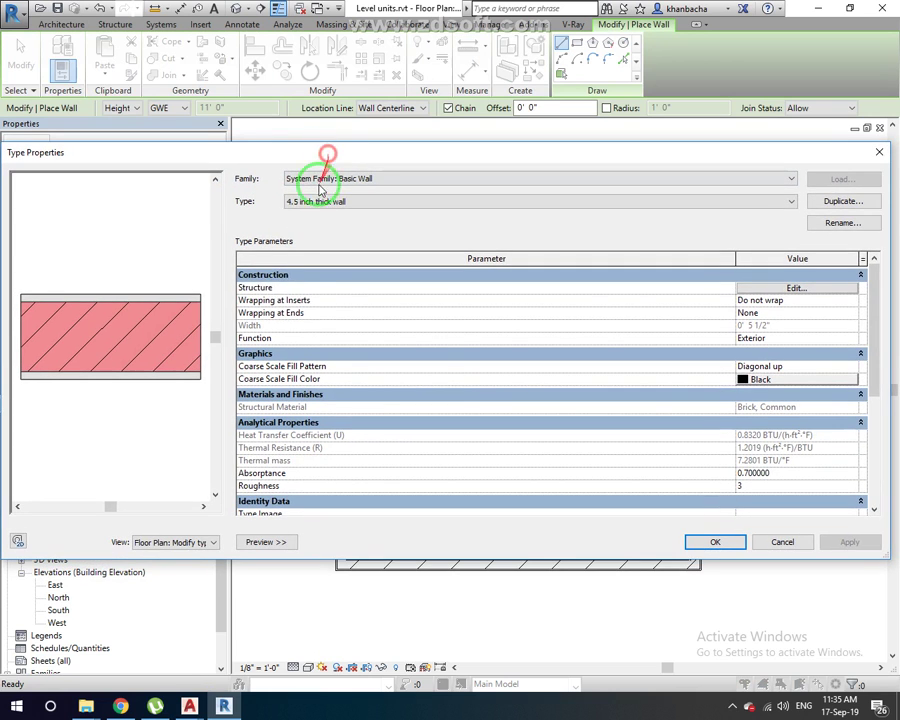
left_click(820, 288)
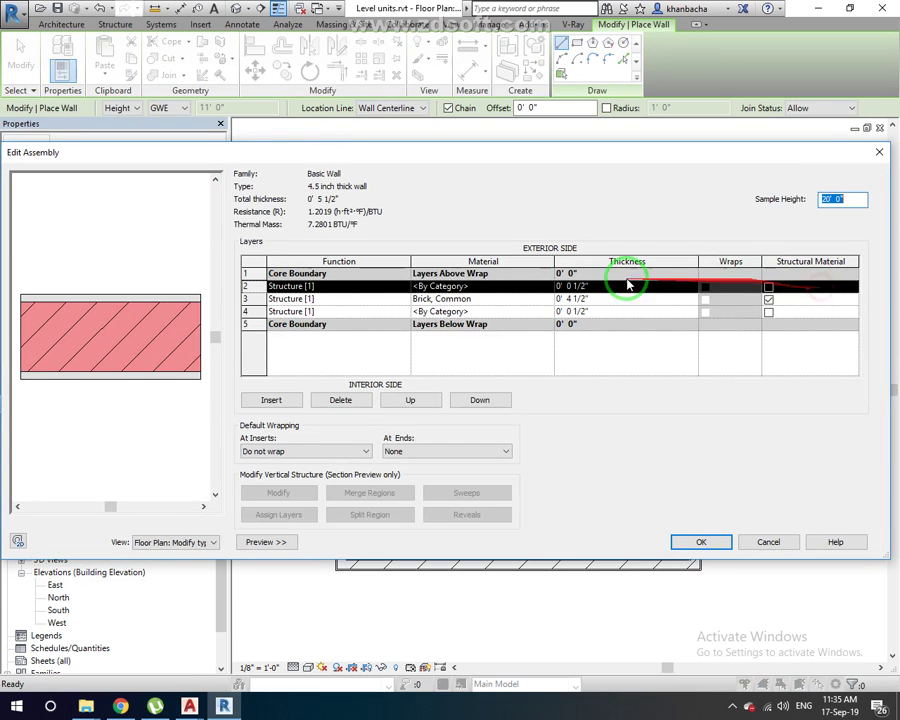
key("Down")
key("Down")
left_click(515, 286)
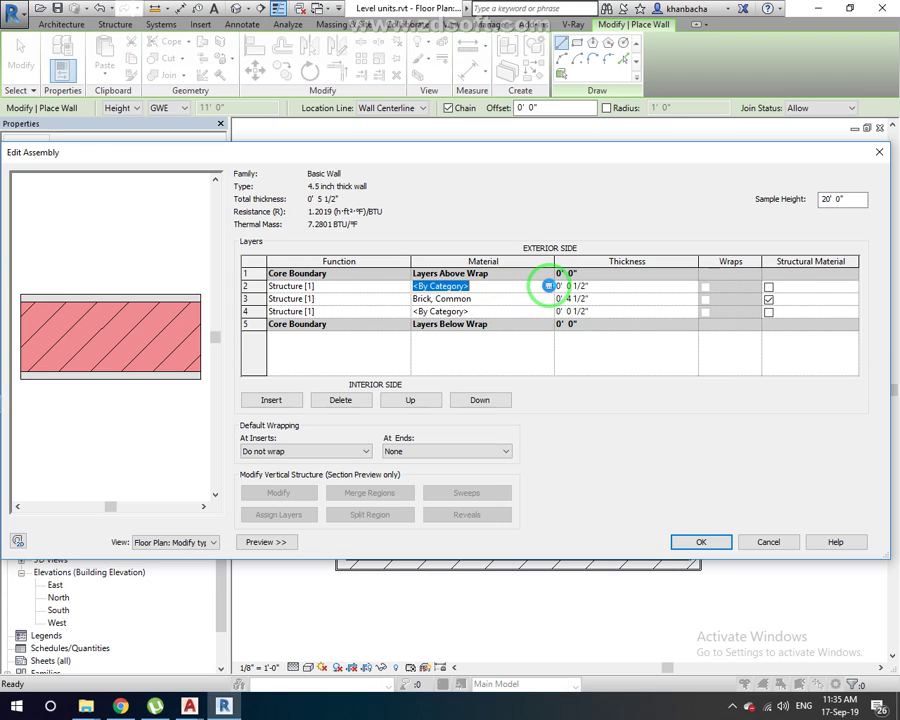
left_click(548, 286)
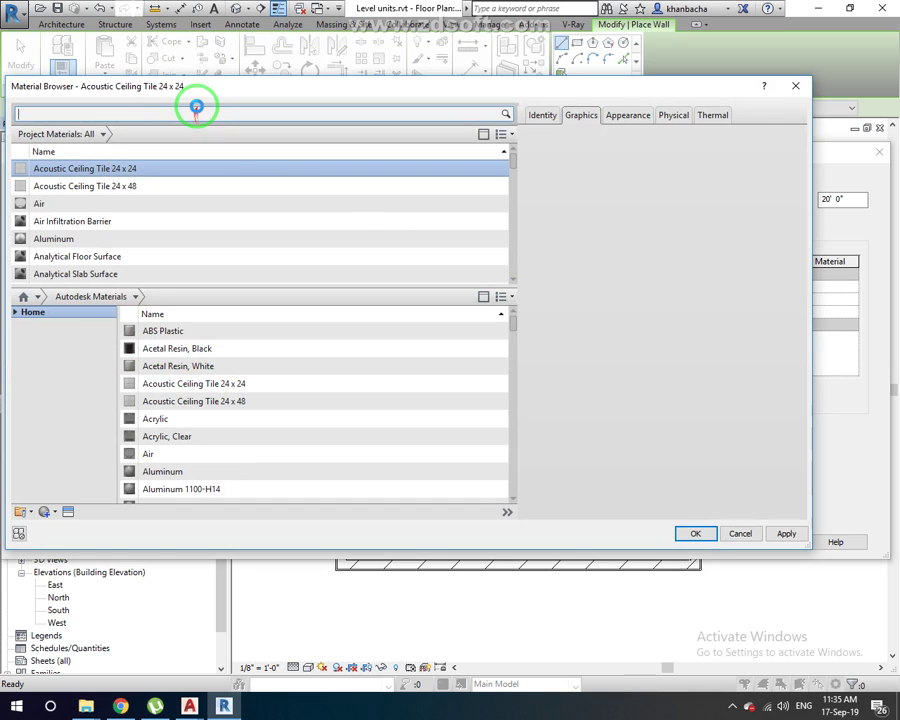
left_click_drag(199, 97, 233, 98)
type("whit")
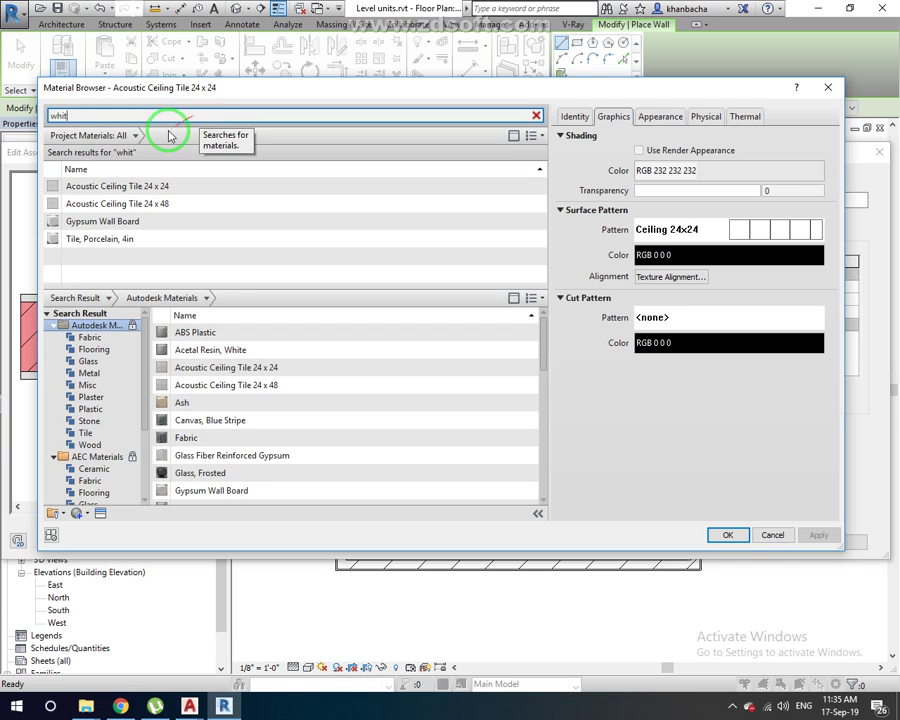
left_click(129, 223)
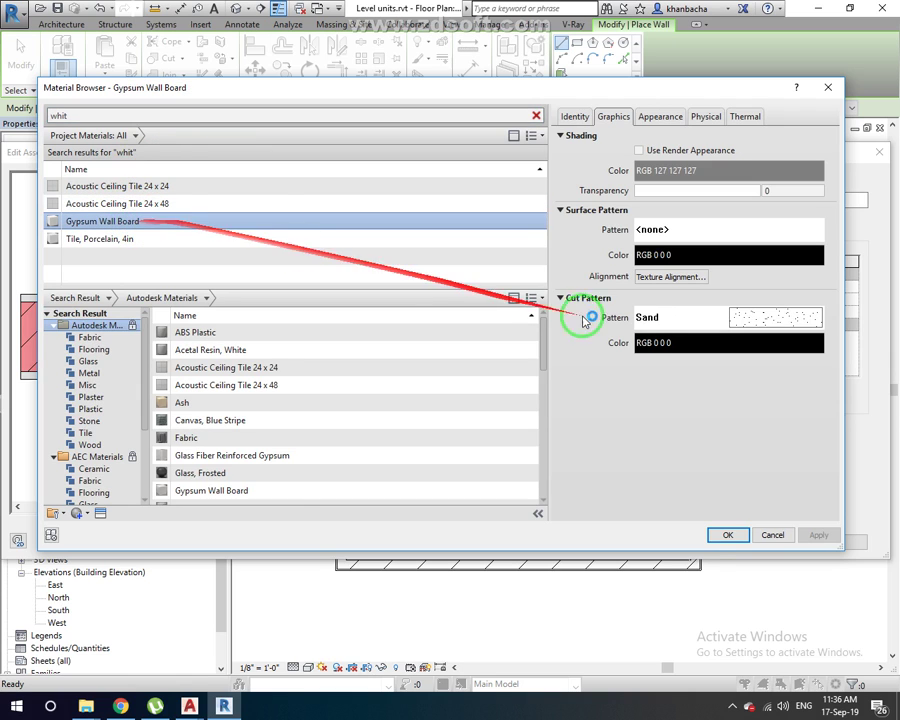
left_click(724, 535)
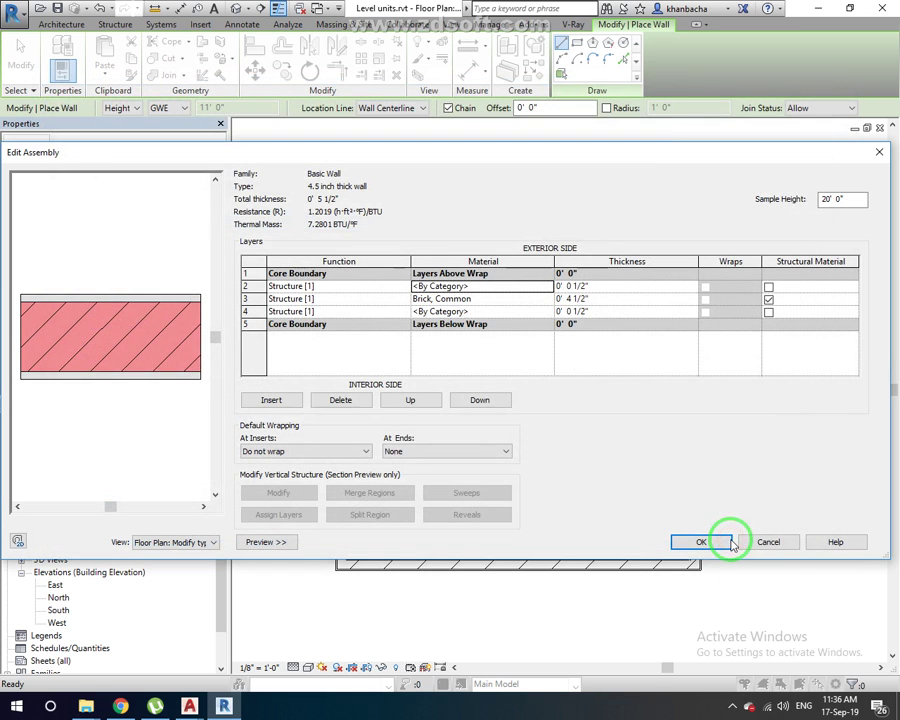
left_click(468, 299)
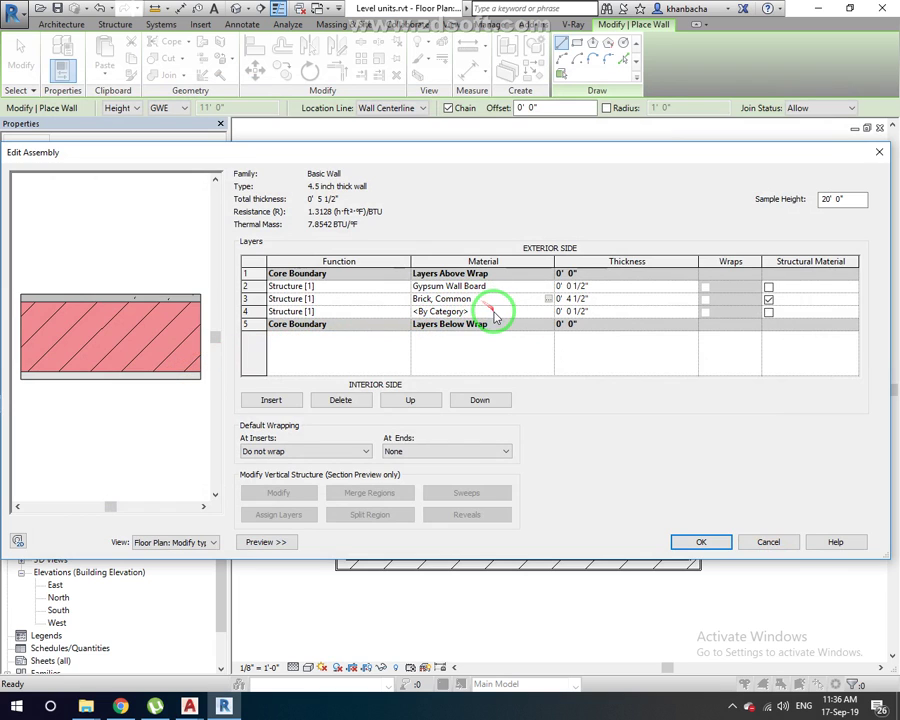
Set layer 4 to Gypsum Wall Board too and accept the new layer structure.
left_click(496, 312)
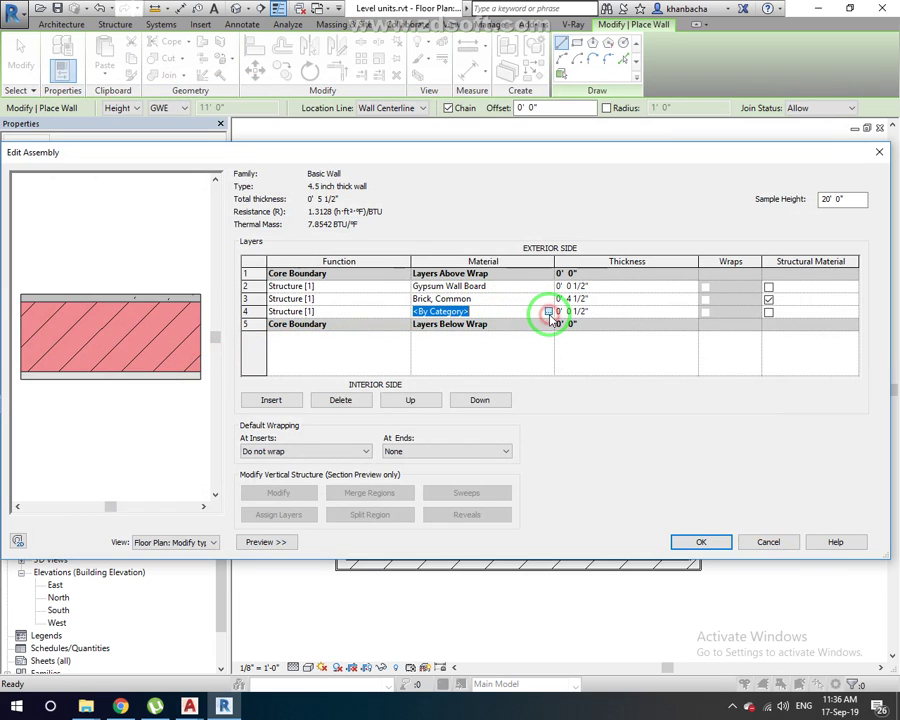
left_click(548, 313)
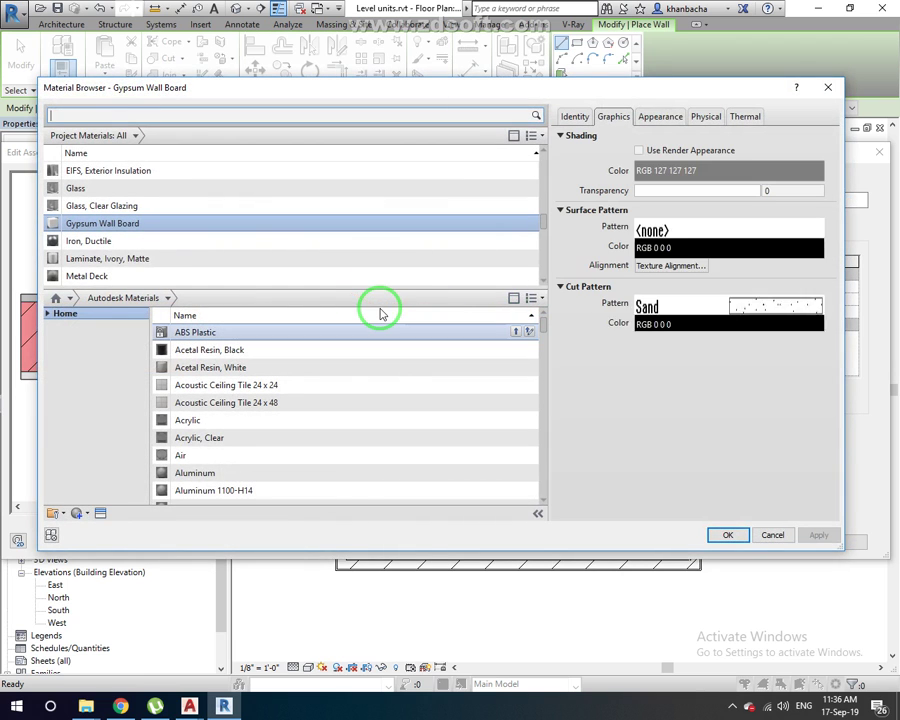
left_click(728, 535)
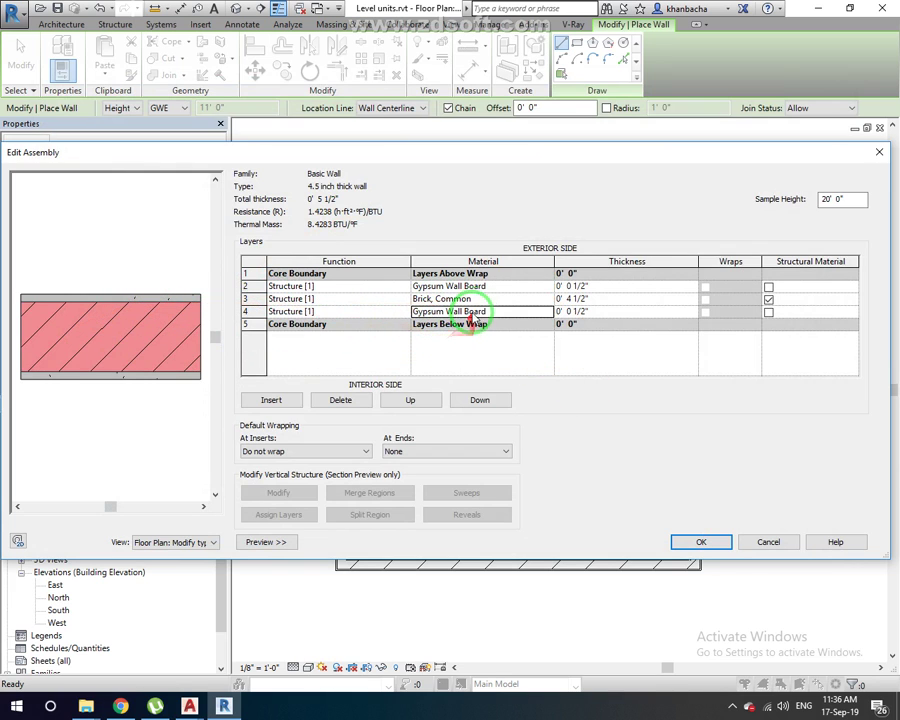
left_click(700, 541)
left_click(830, 541)
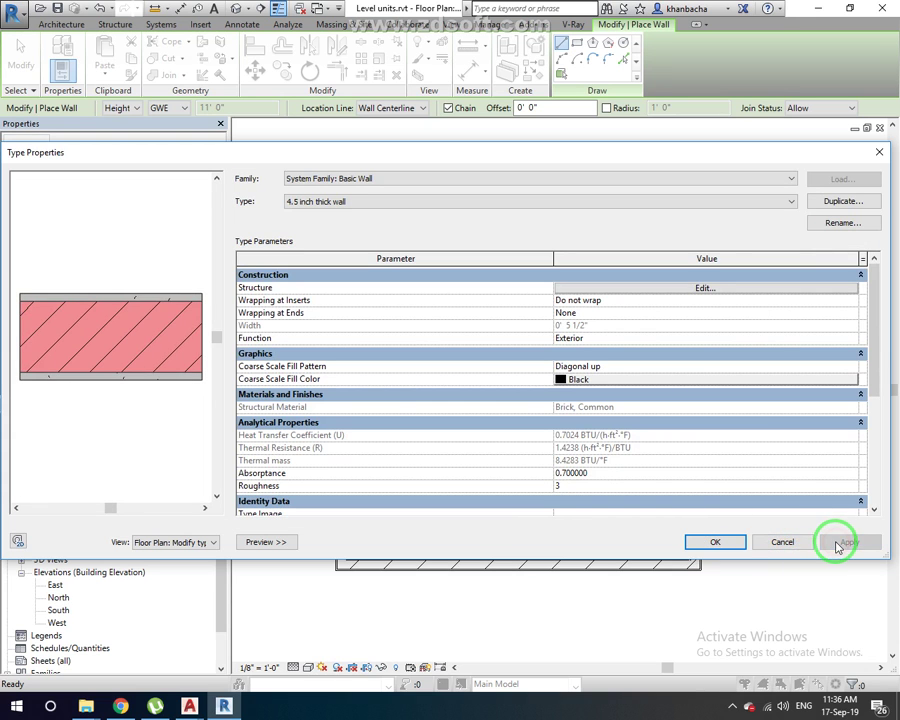
Display the default 3D view in Realistic style and end the Wall command.
left_click(712, 543)
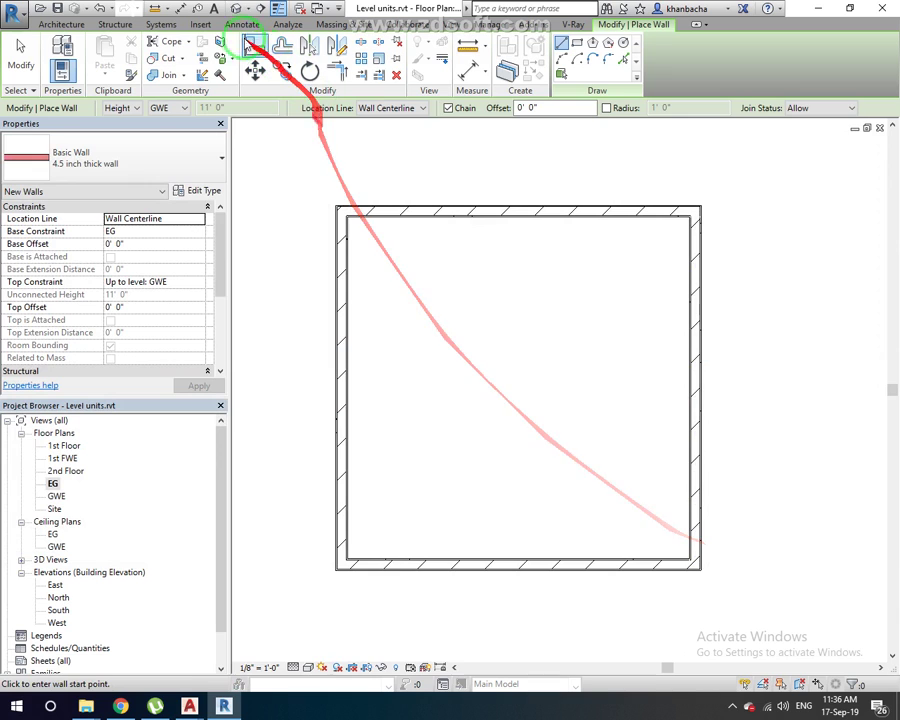
left_click(236, 10)
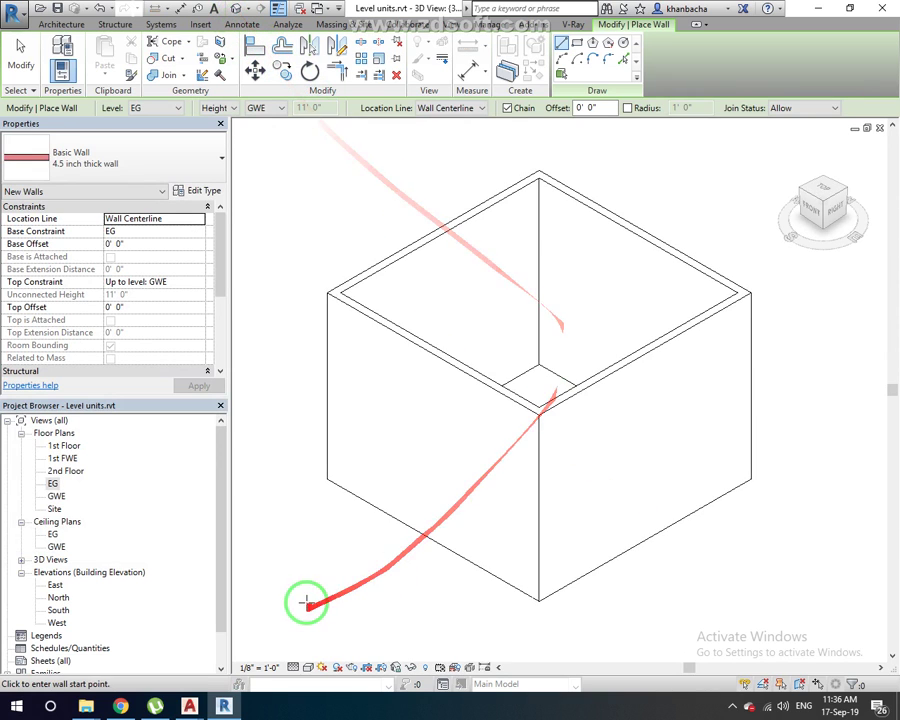
left_click(310, 668)
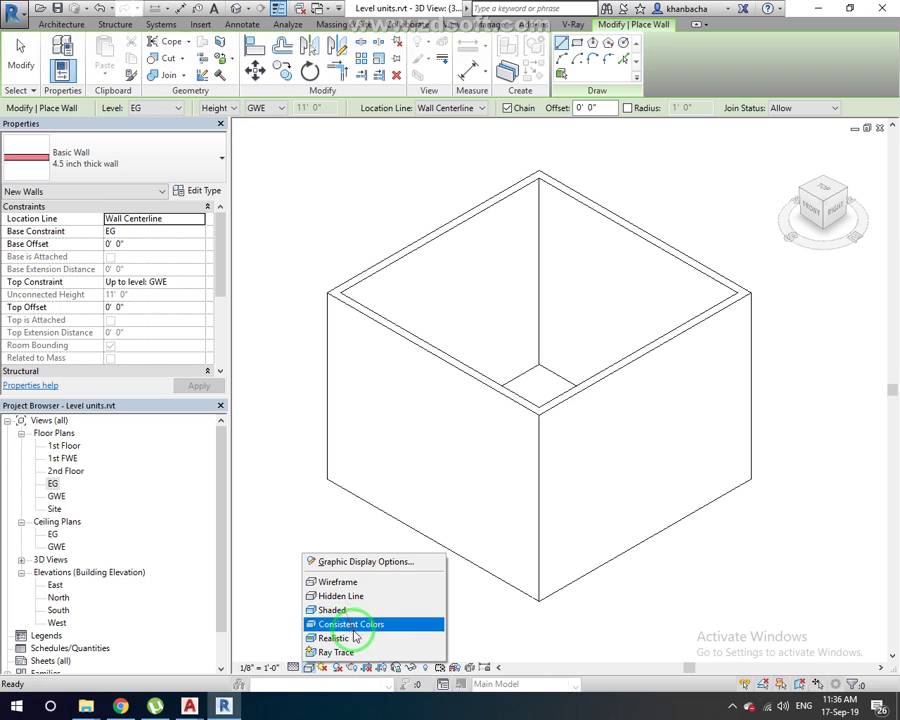
left_click(356, 638)
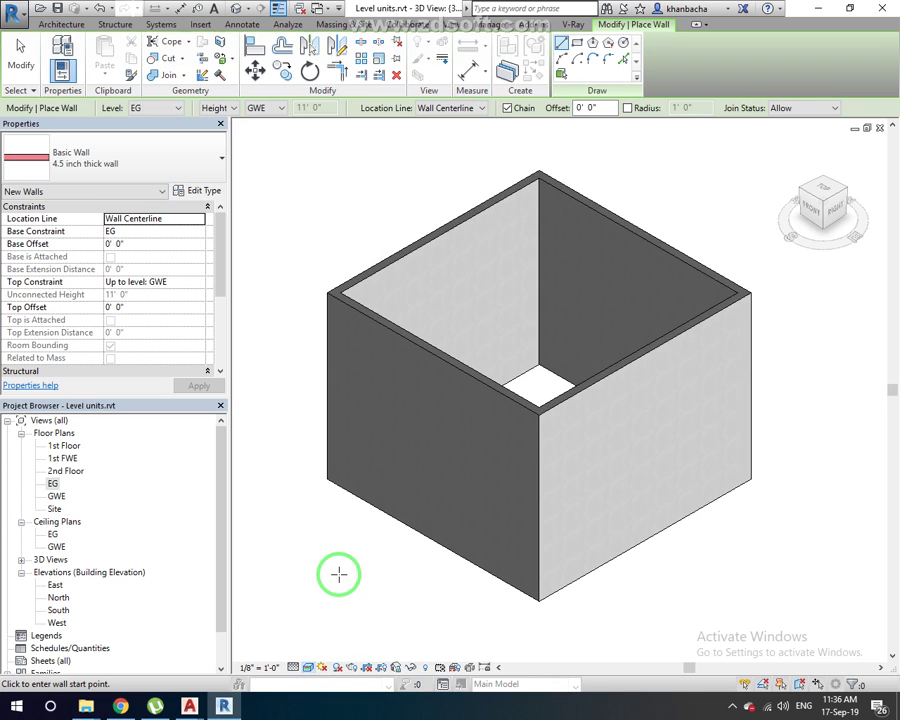
key("Escape")
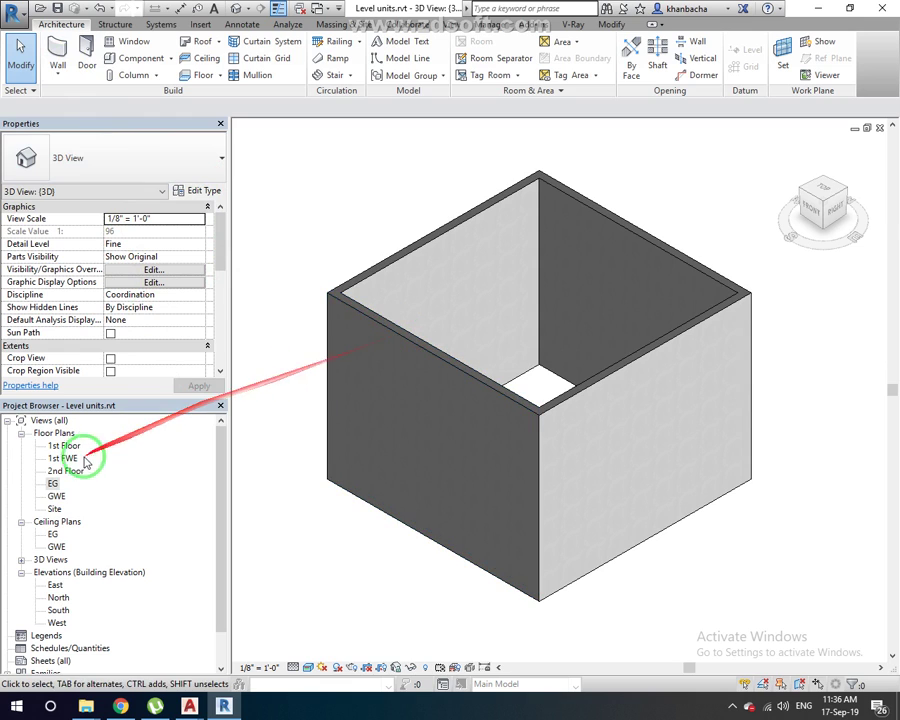
Return to the EG floor plan with the whole room in view and start the Door tool.
double_click(53, 483)
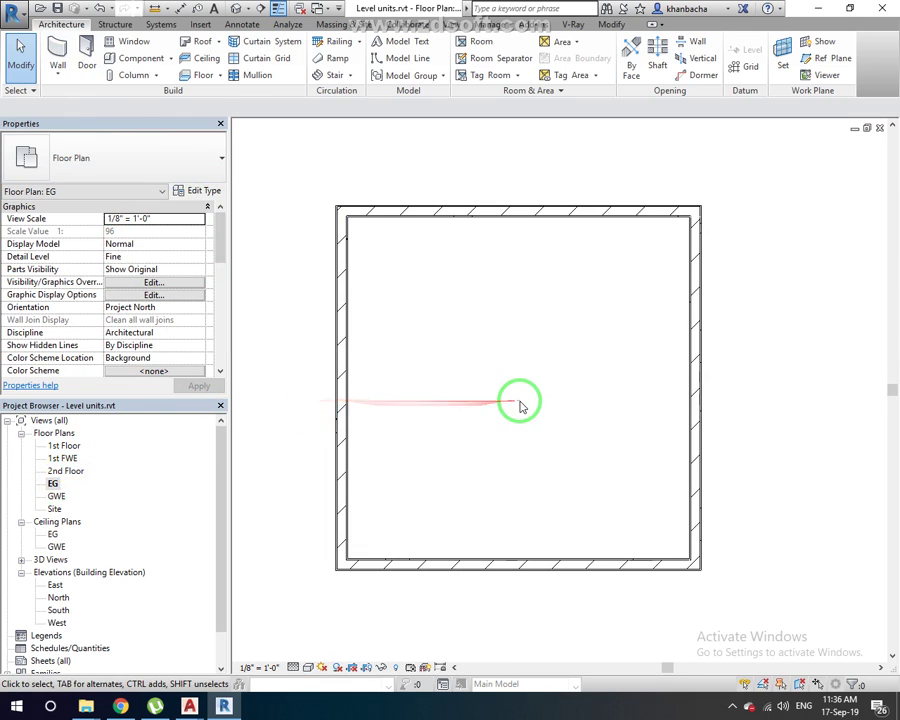
middle_click_drag(516, 344, 540, 390)
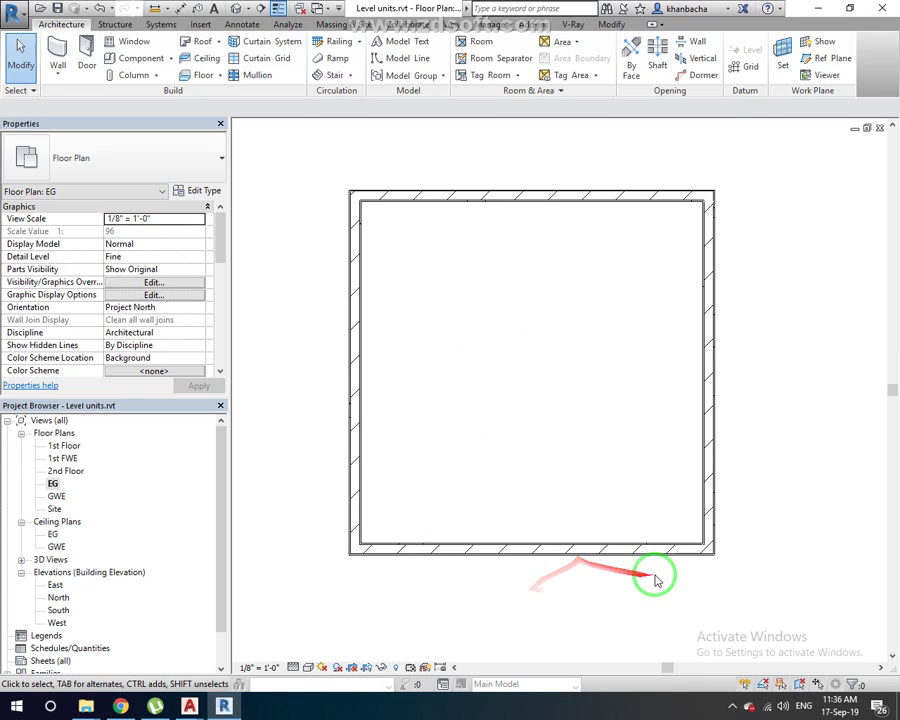
scroll(660, 577, "up", 2)
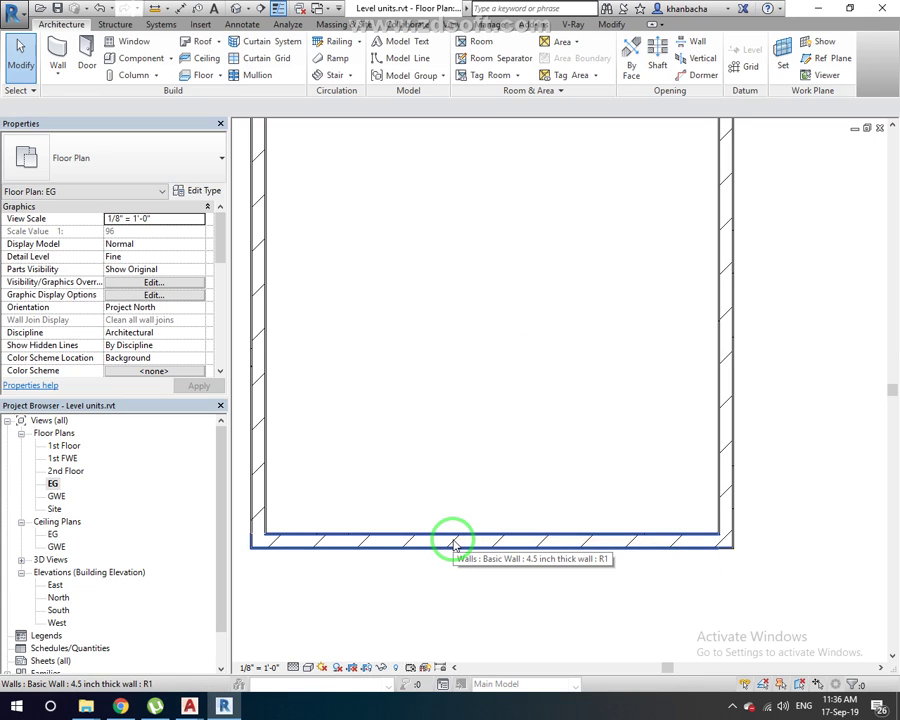
scroll(474, 527, "down", 1)
middle_click_drag(516, 488, 405, 311)
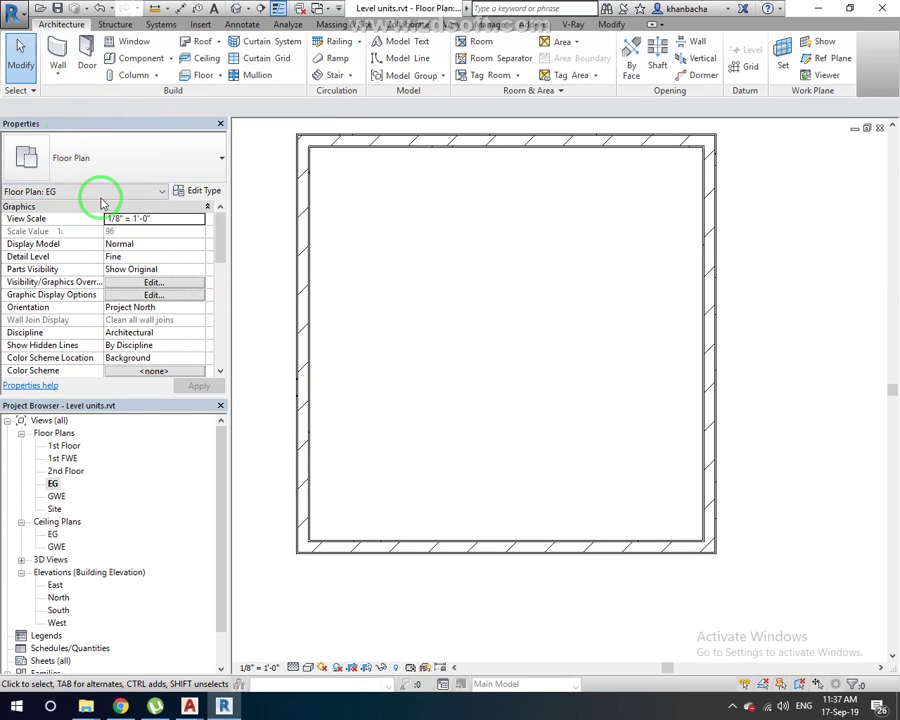
left_click(87, 55)
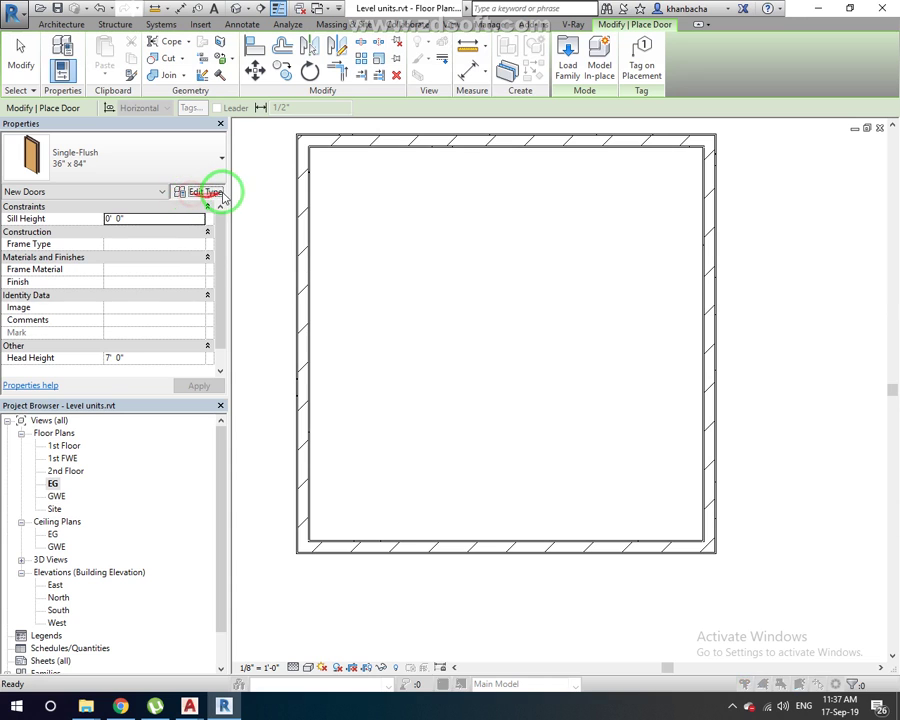
Duplicate the Single-Flush 36" x 84" door type as 3.5' x 8.5' Door.
key("ctrl+v")
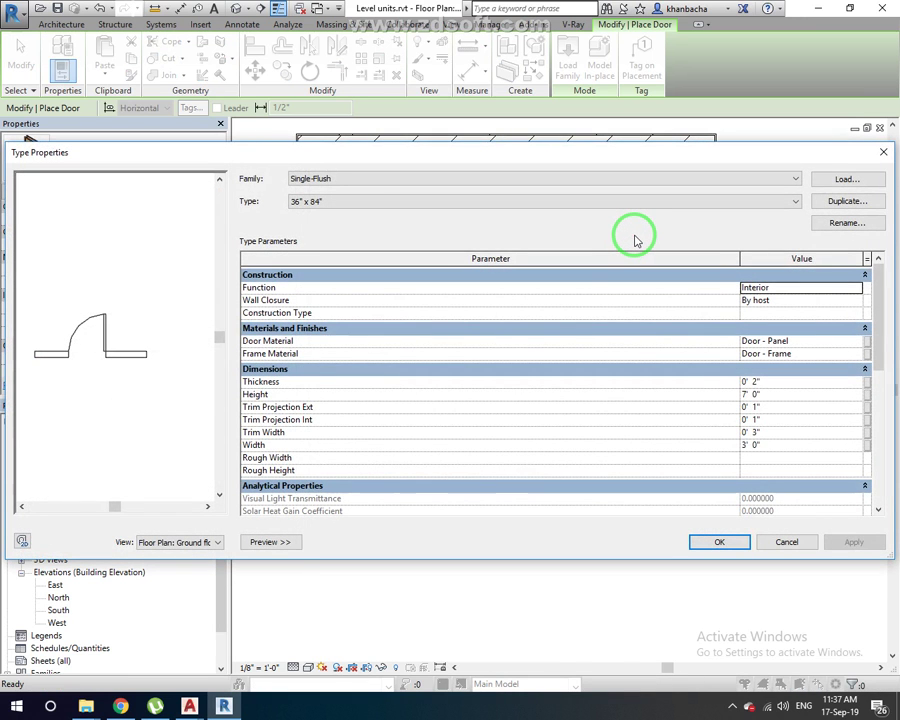
left_click(840, 204)
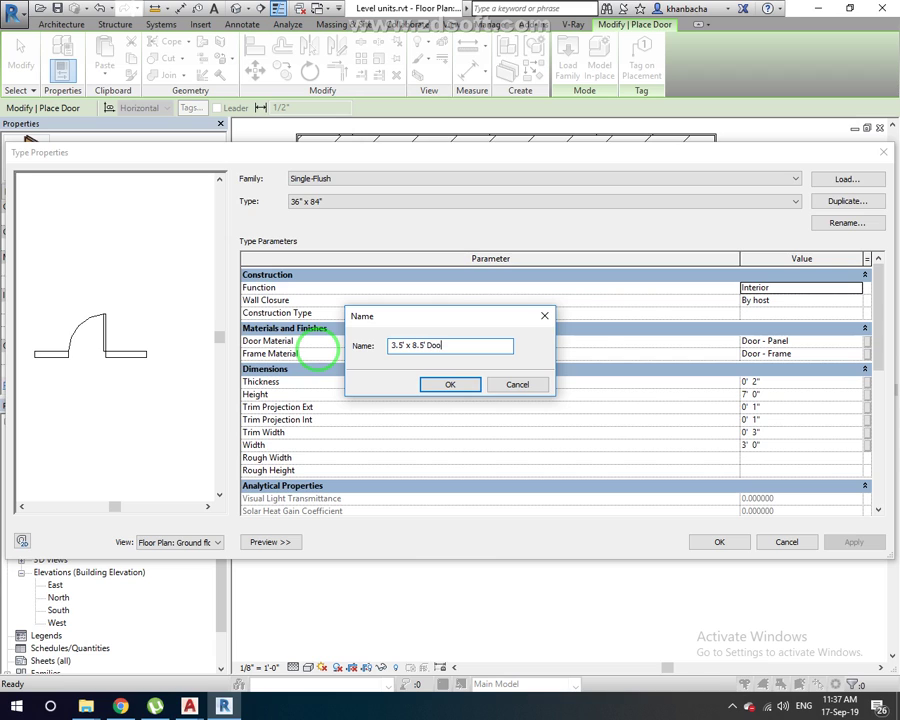
type("3.5' x 8.5' Door")
left_click(454, 387)
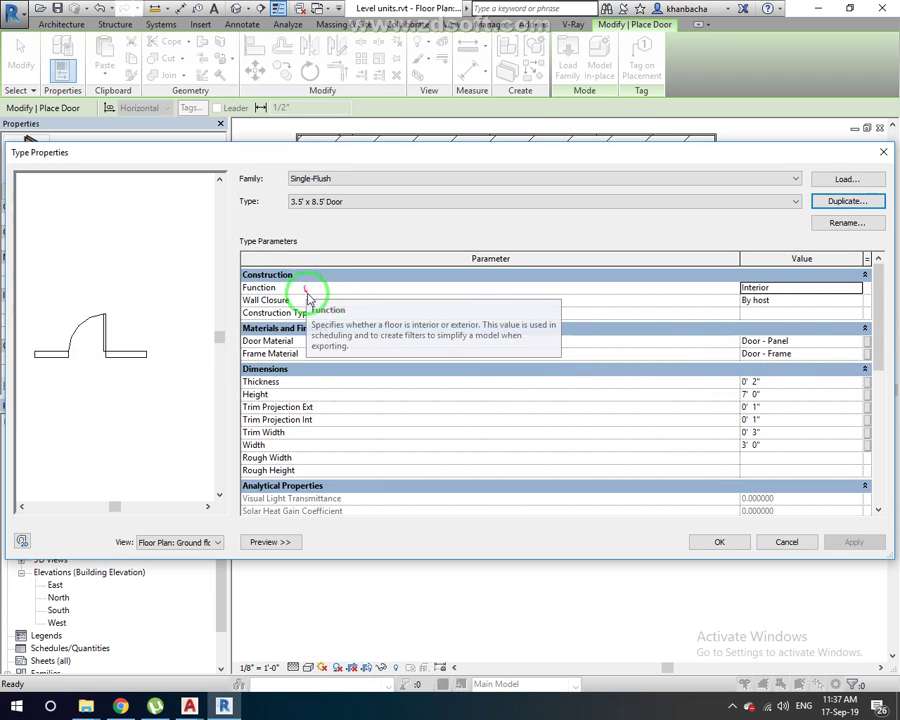
Keep the door's Function Interior, Wall Closure By host, and Door Material unassociated.
left_click(781, 291)
left_click(855, 291)
left_click(841, 289)
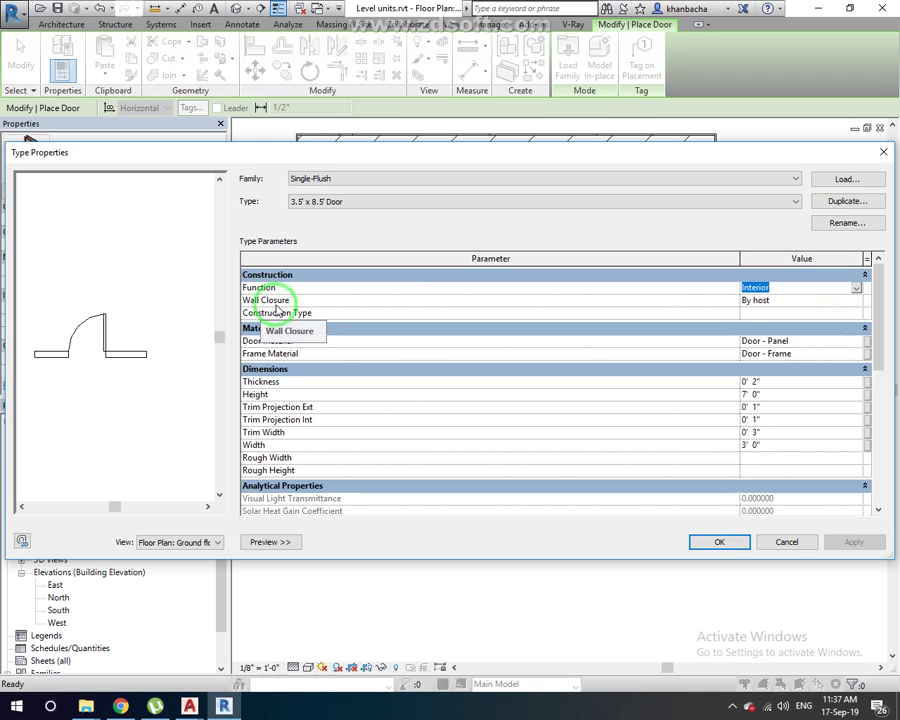
left_click(810, 301)
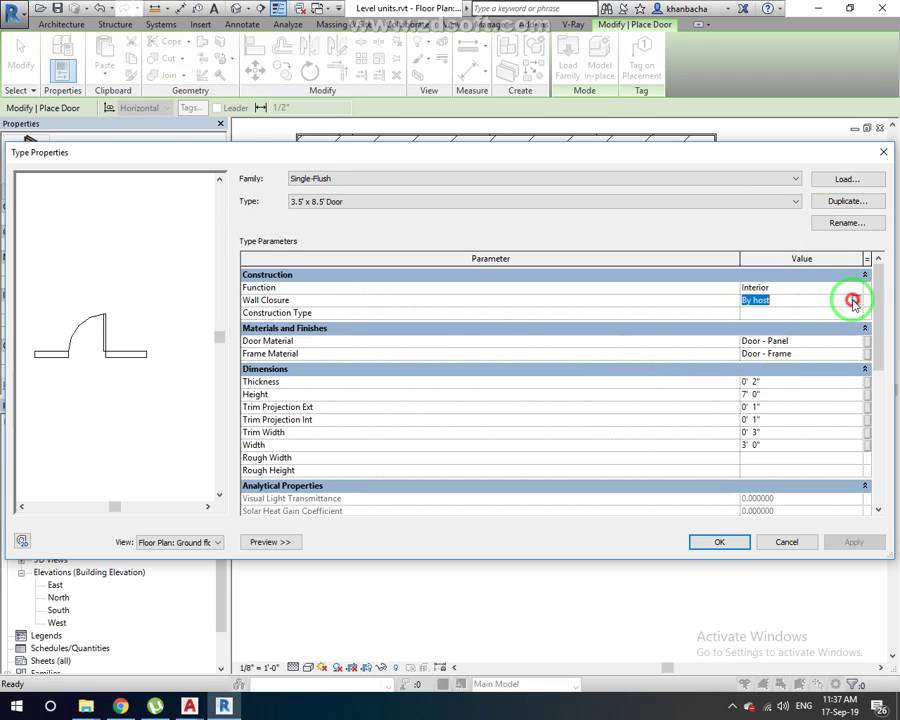
left_click(853, 301)
left_click(853, 302)
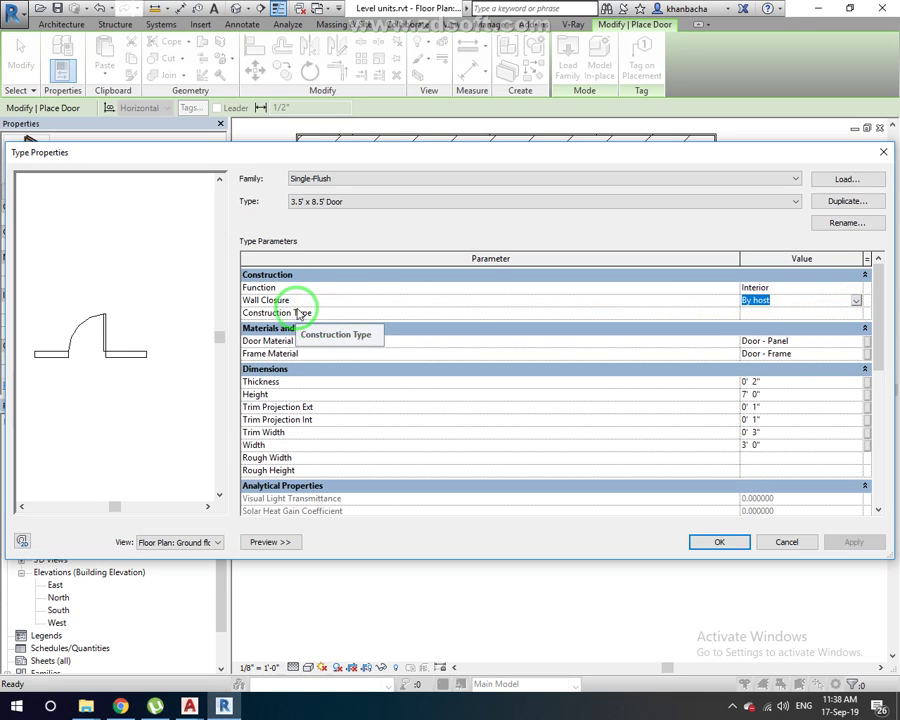
left_click(848, 312)
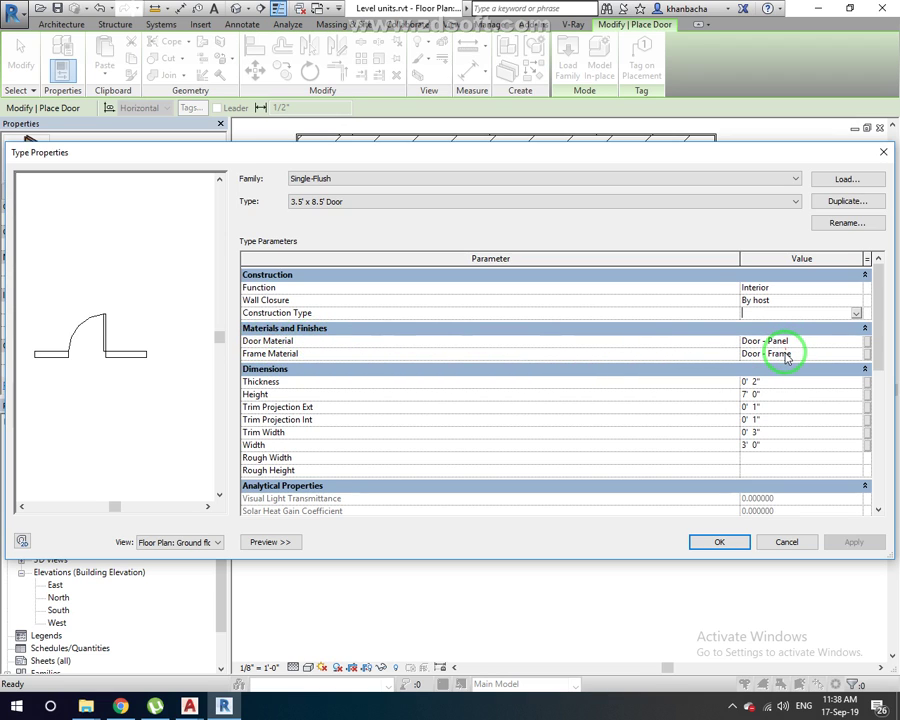
left_click(865, 344)
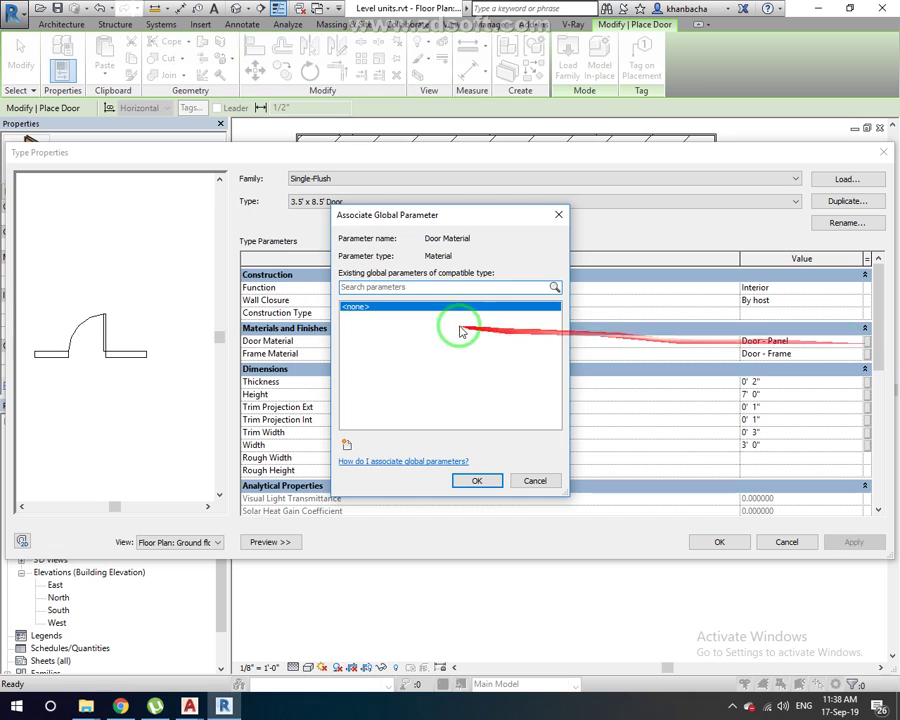
left_click(538, 484)
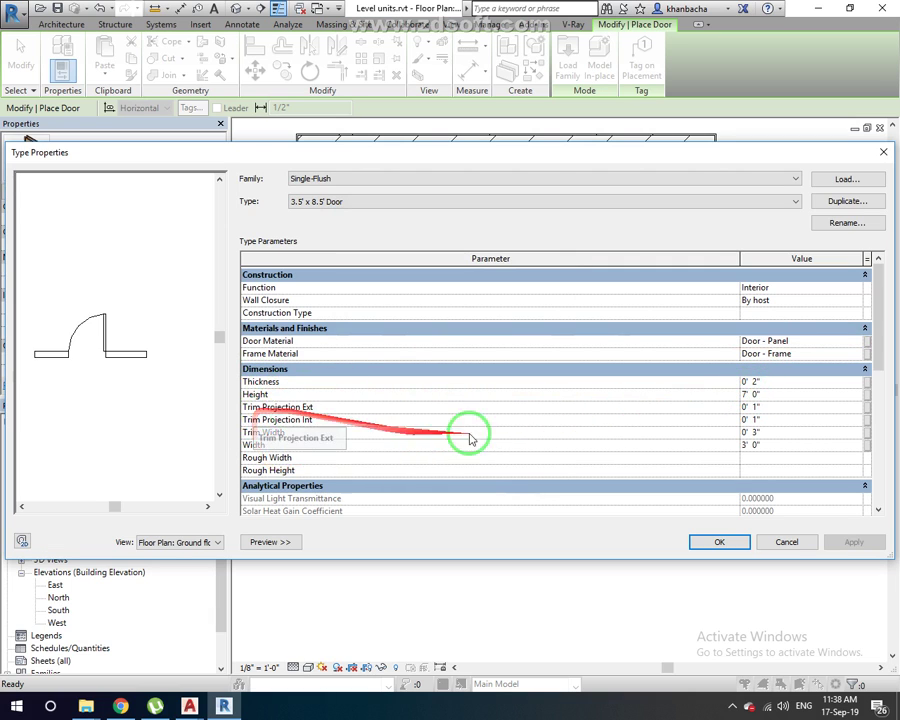
Make the door 8' 6" high and 3' 6" wide with Metal analytic construction.
left_click(753, 395)
left_click_drag(753, 395, 705, 398)
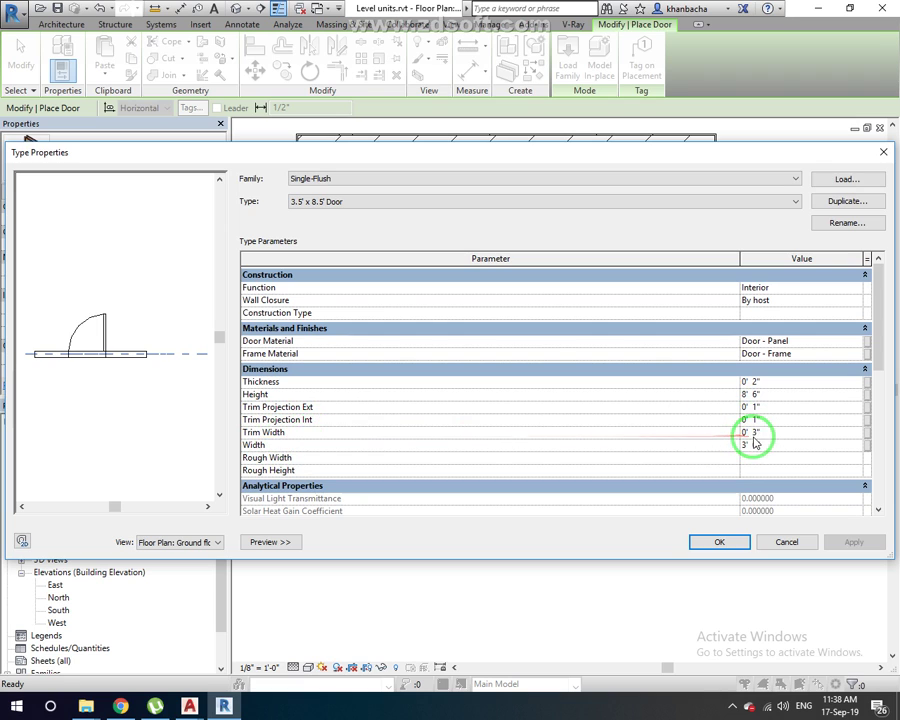
left_click_drag(770, 446, 689, 463)
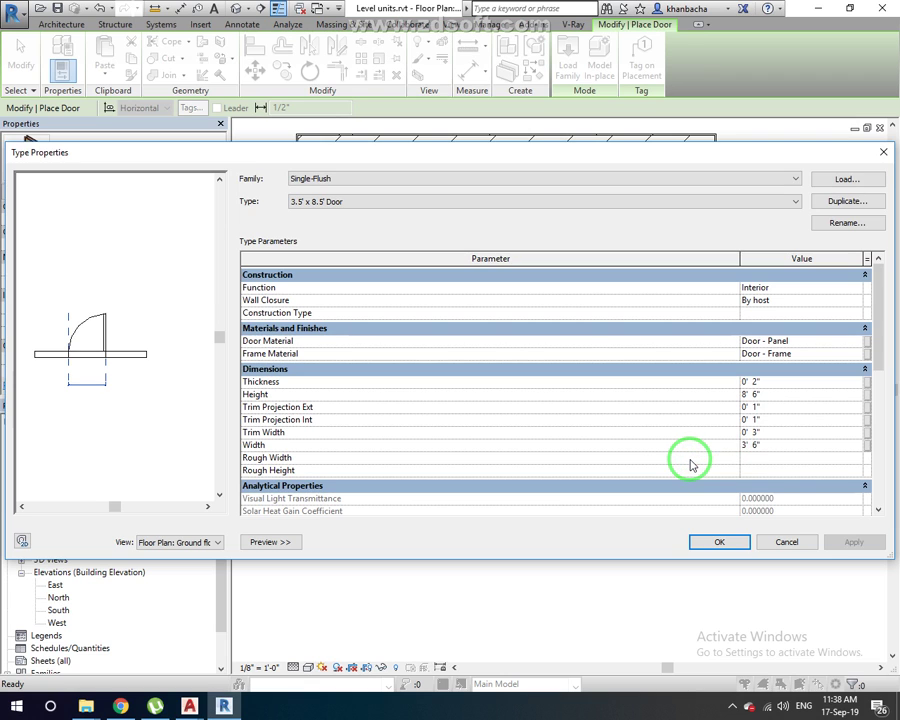
scroll(692, 466, "down", 2)
scroll(700, 476, "down", 1)
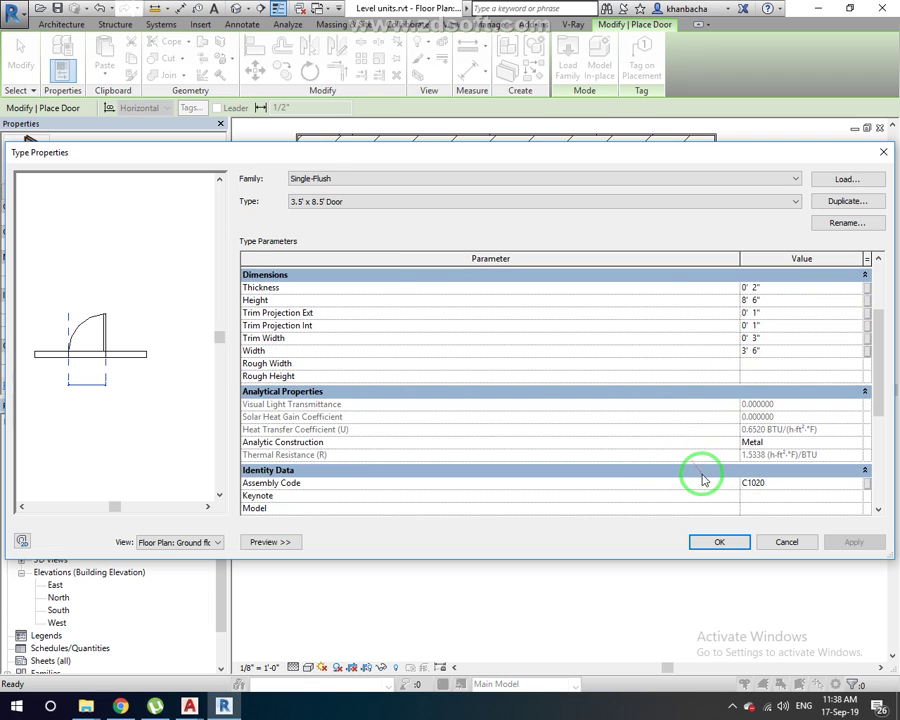
left_click(757, 445)
left_click(856, 444)
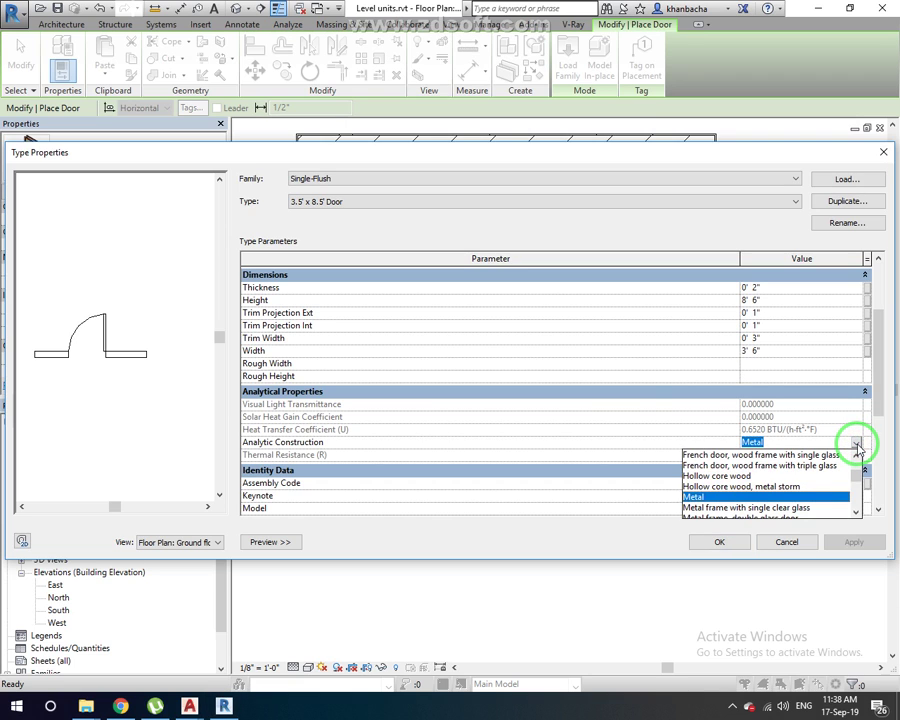
left_click(683, 447)
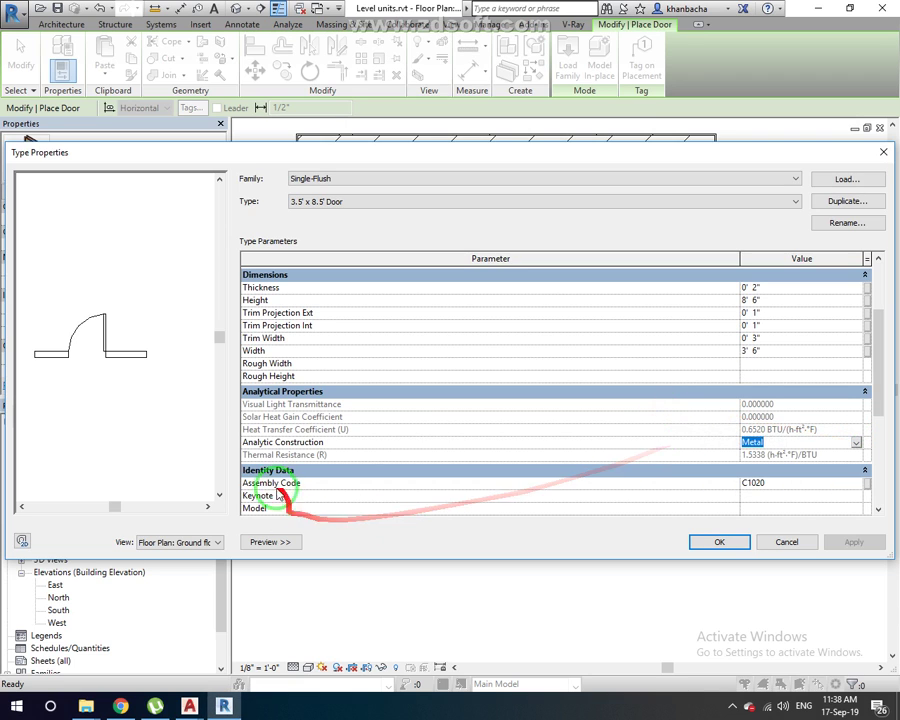
scroll(550, 490, "down", 1)
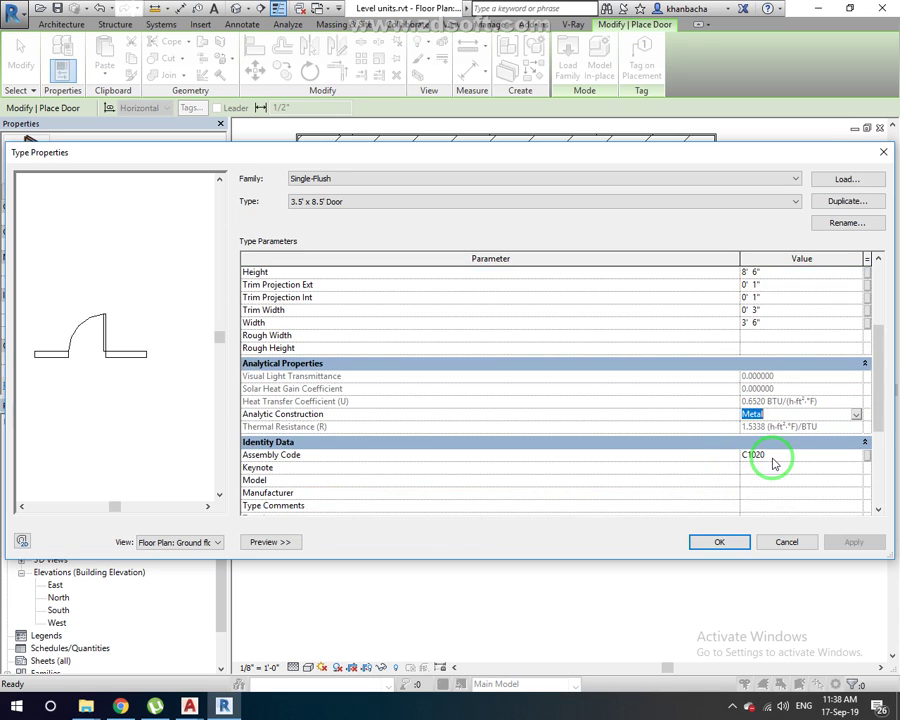
scroll(769, 480, "down", 2)
scroll(625, 458, "down", 2)
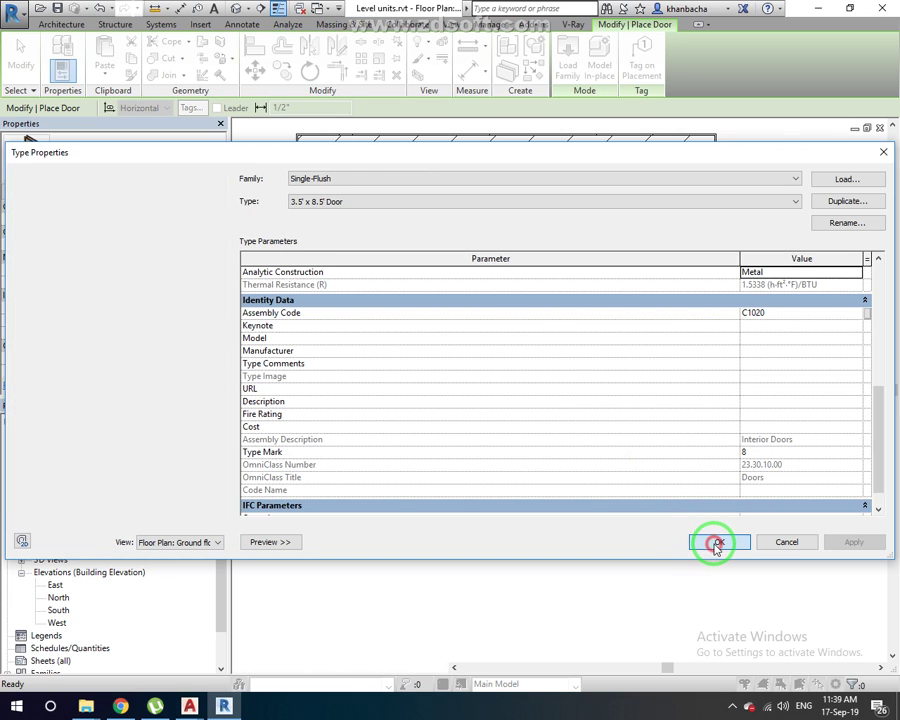
left_click(716, 545)
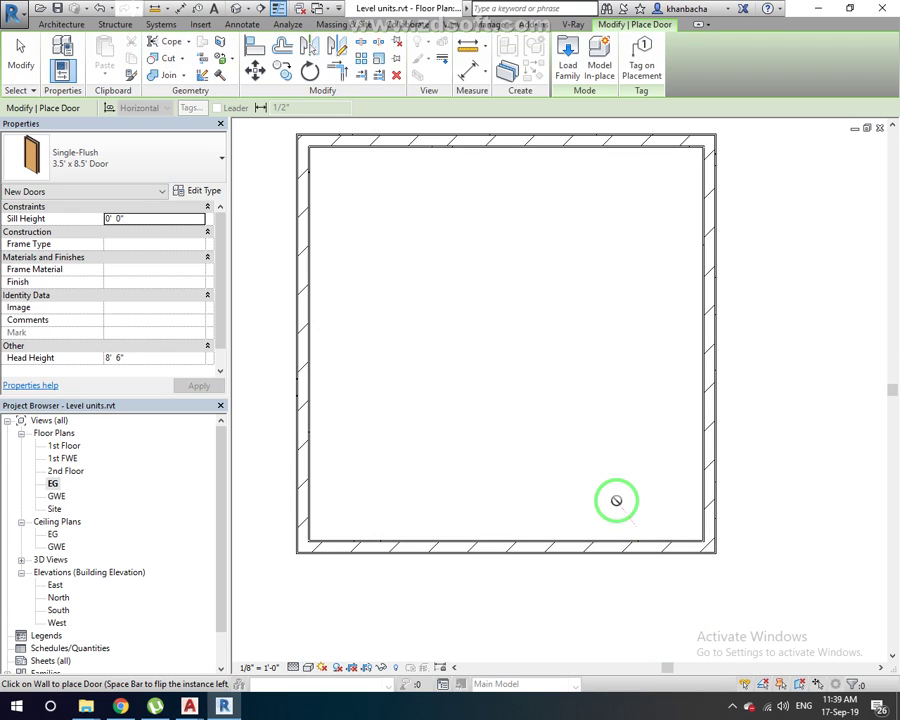
Place the flipped 3.5' x 8.5' door in the bottom wall near the right corner.
scroll(616, 500, "down", 2)
middle_click_drag(616, 500, 566, 383)
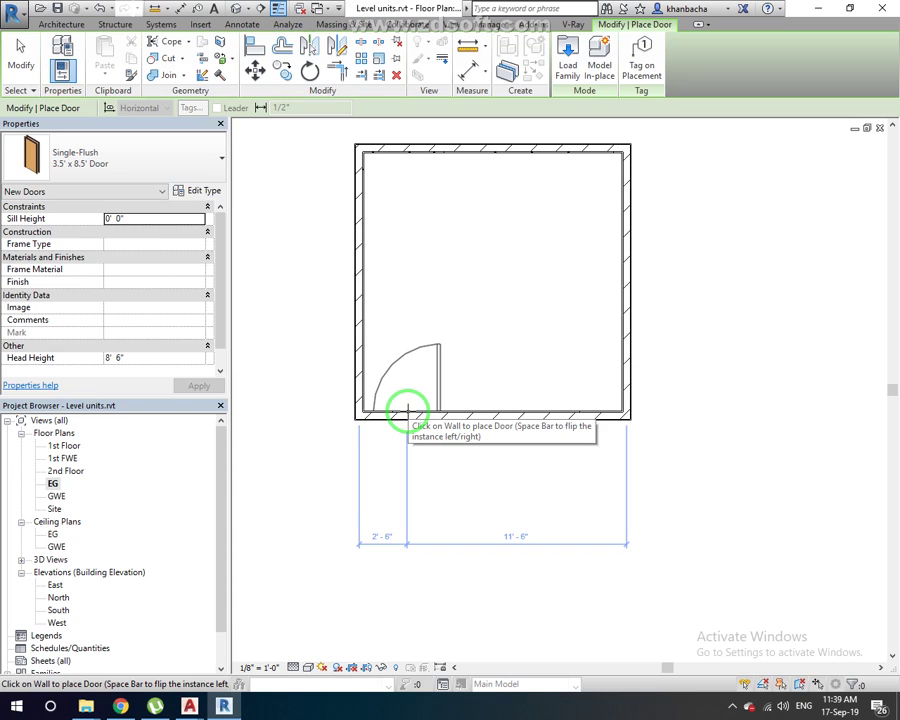
key("space")
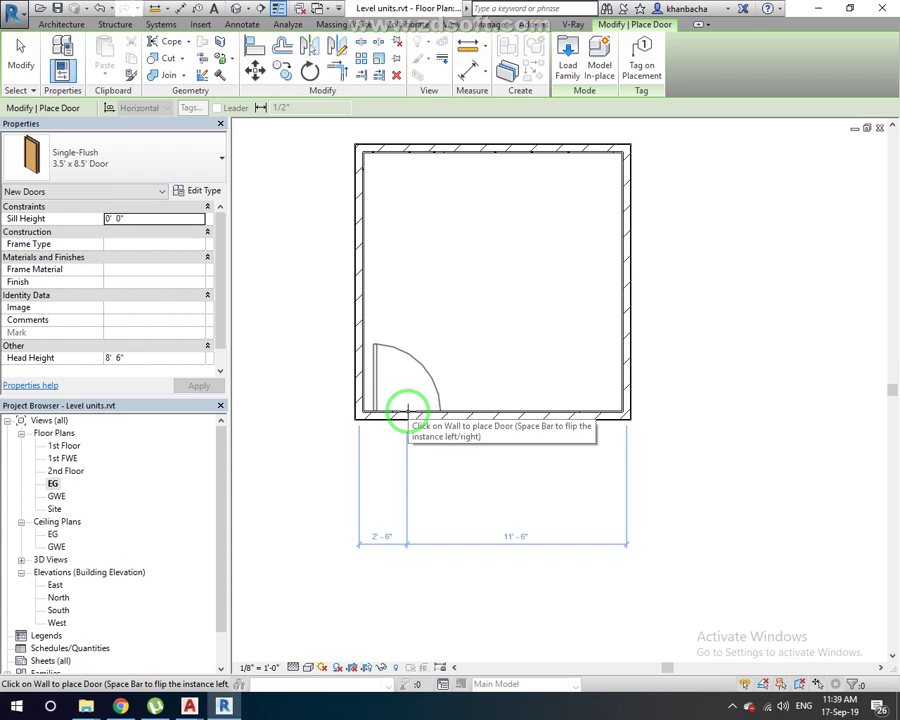
left_click(580, 411)
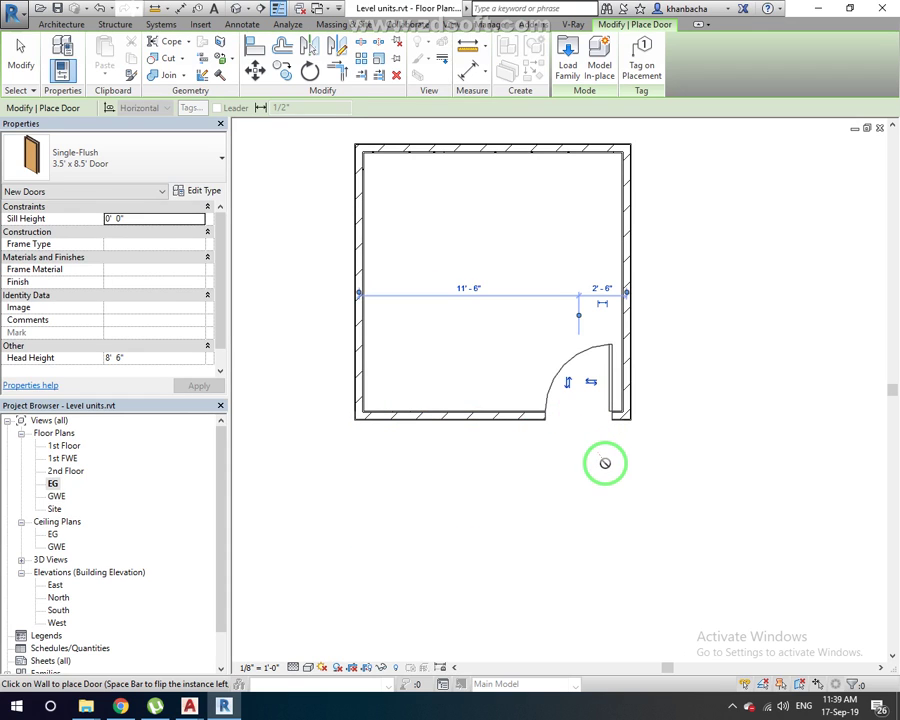
key("Escape")
key("Escape")
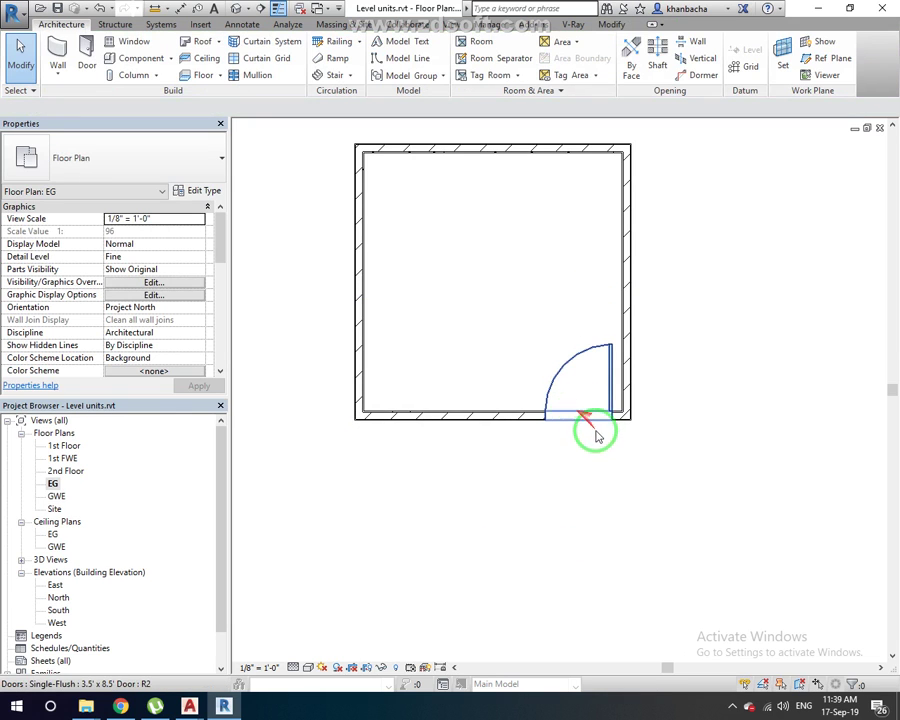
left_click(133, 46)
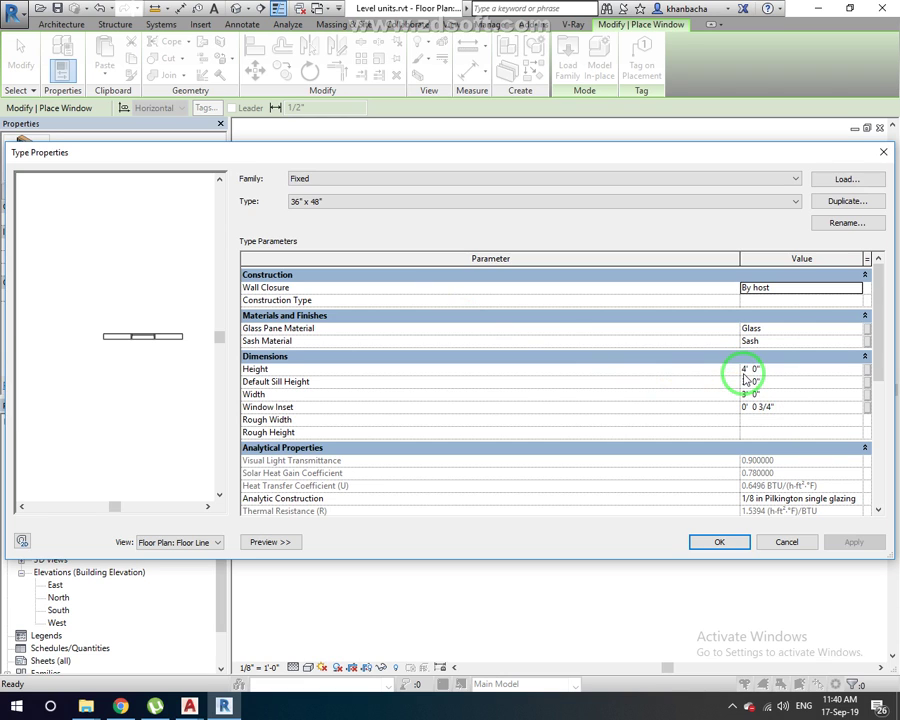
Duplicate the Fixed window as '6 x 6 feet Window' with 6' height and 6' width.
left_click(846, 201)
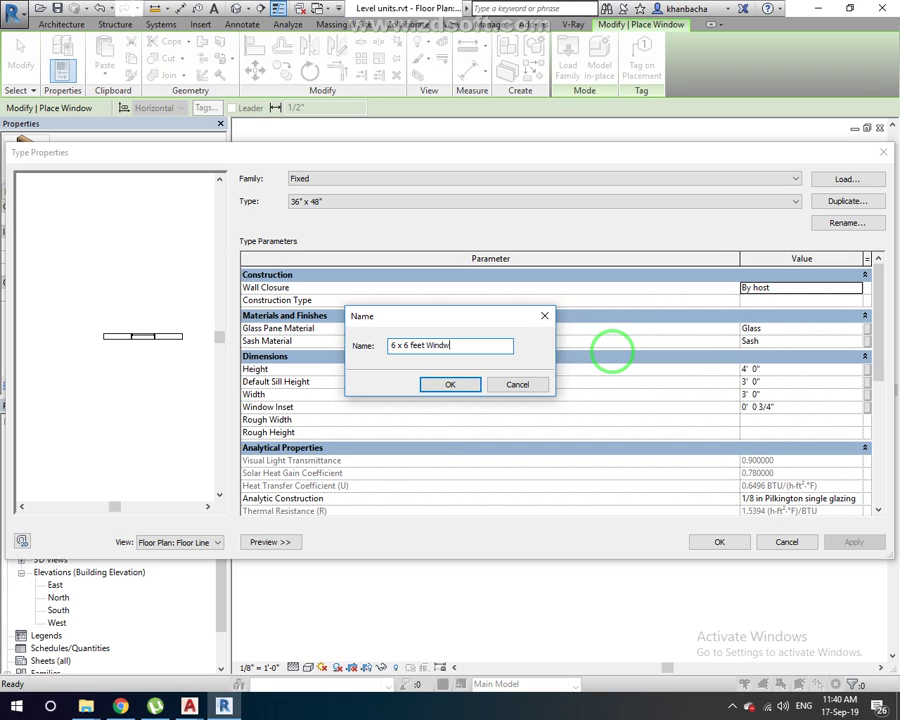
key("Return")
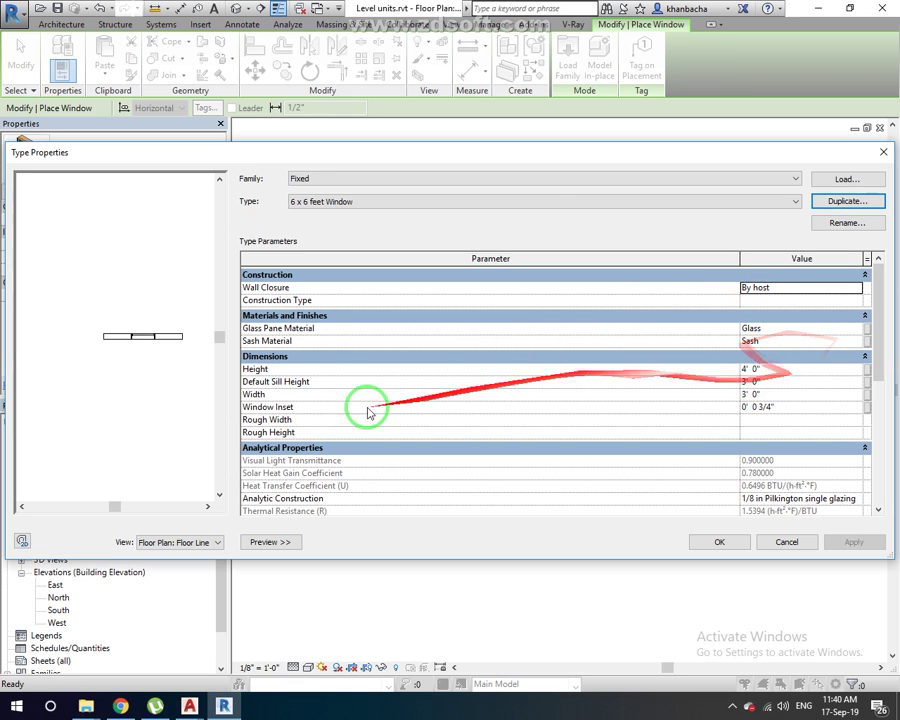
left_click(781, 368)
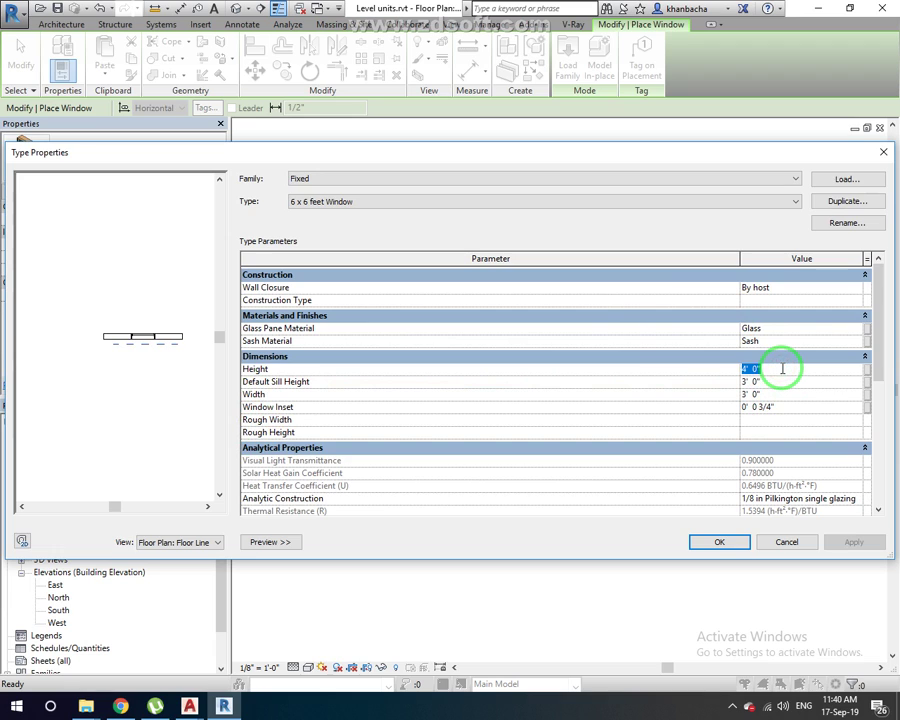
type("6")
key("Tab")
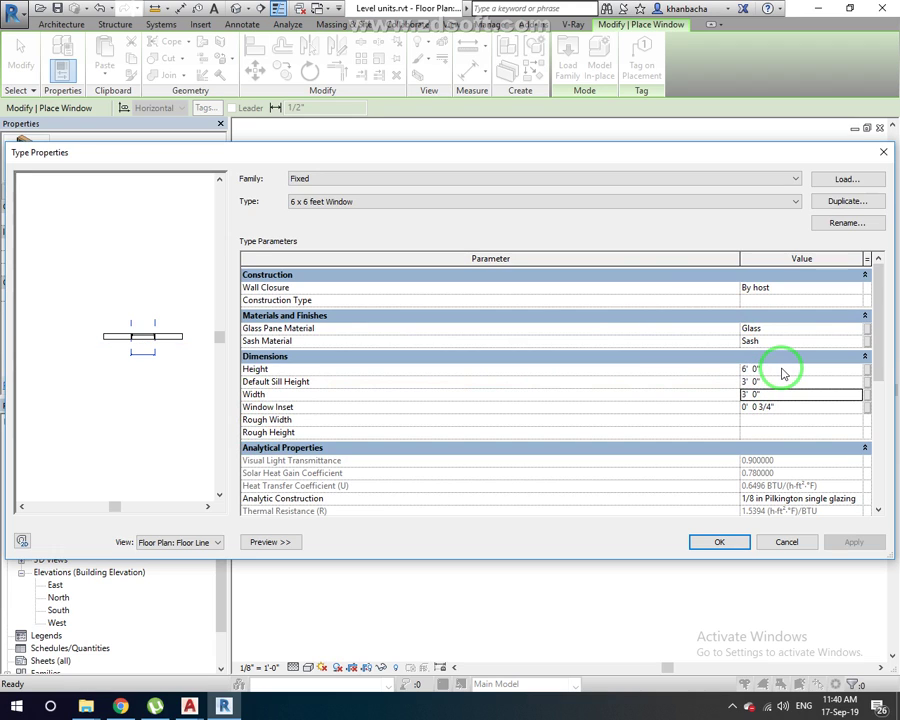
type("6")
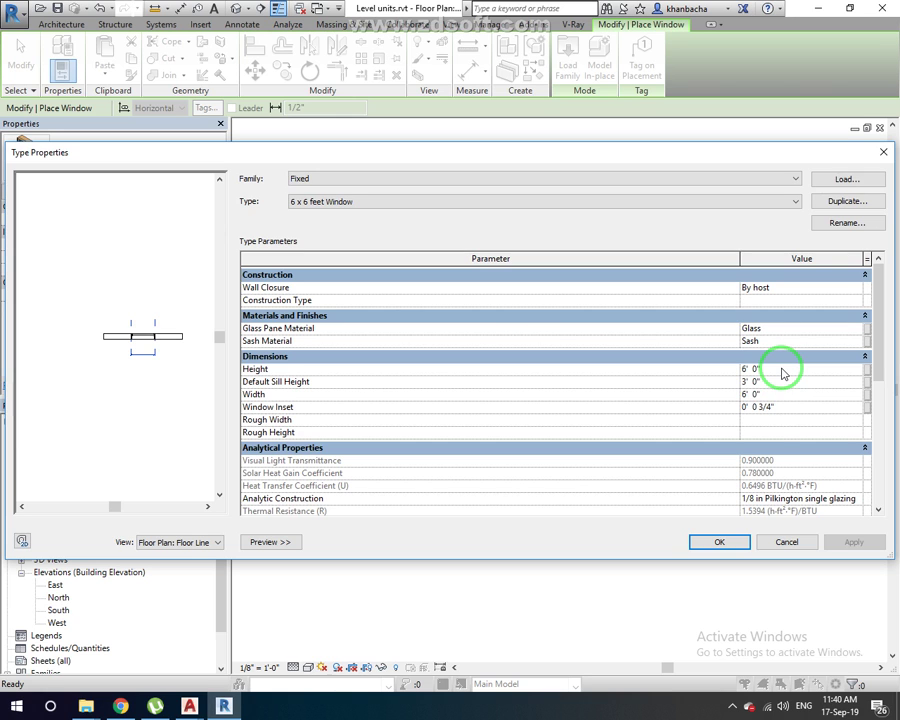
left_click(715, 542)
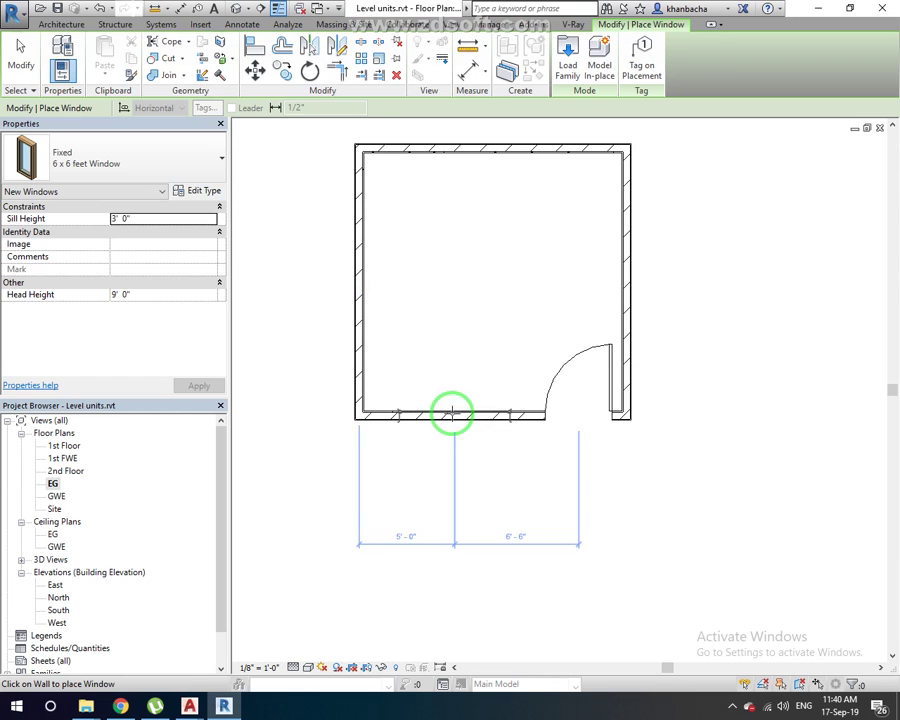
Place a trial 6 x 6 feet window in the bottom wall, then delete it.
scroll(450, 412, "up", 2)
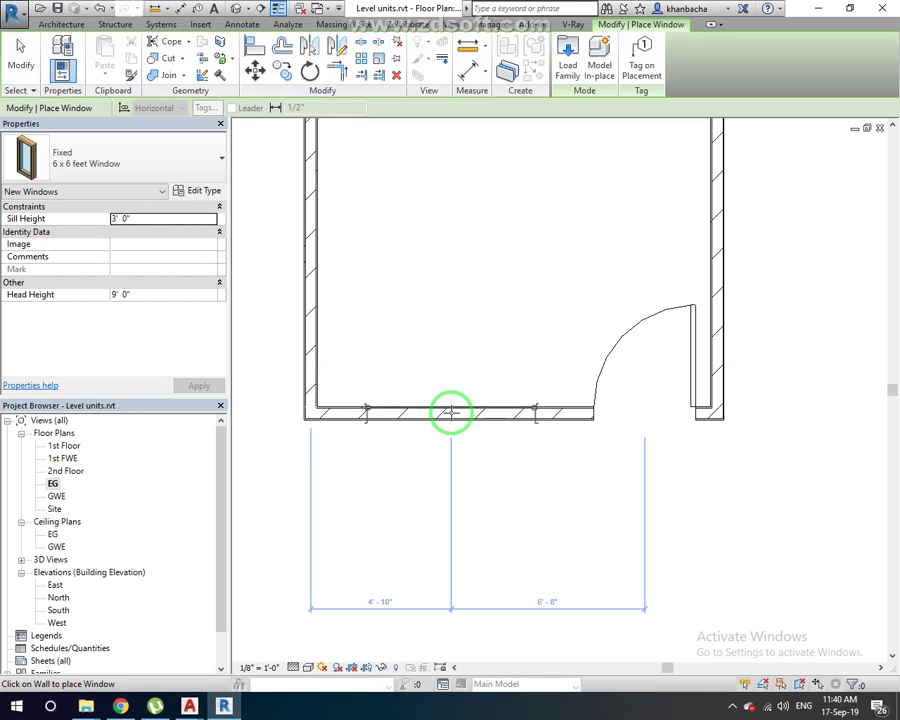
left_click(453, 412)
key("Escape")
key("Escape")
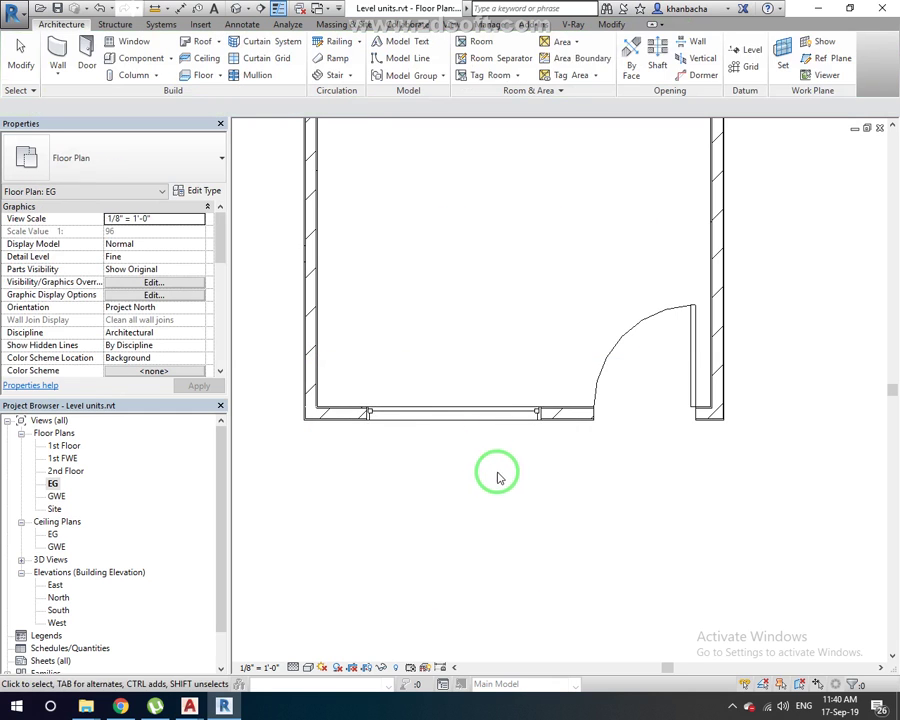
left_click(443, 425)
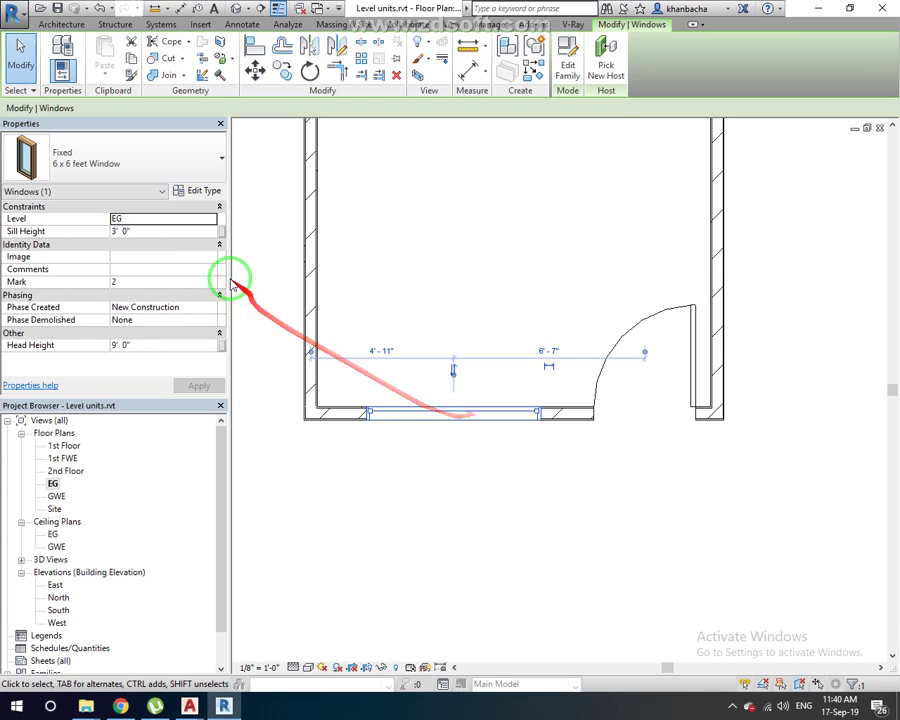
key("Delete")
left_click(128, 41)
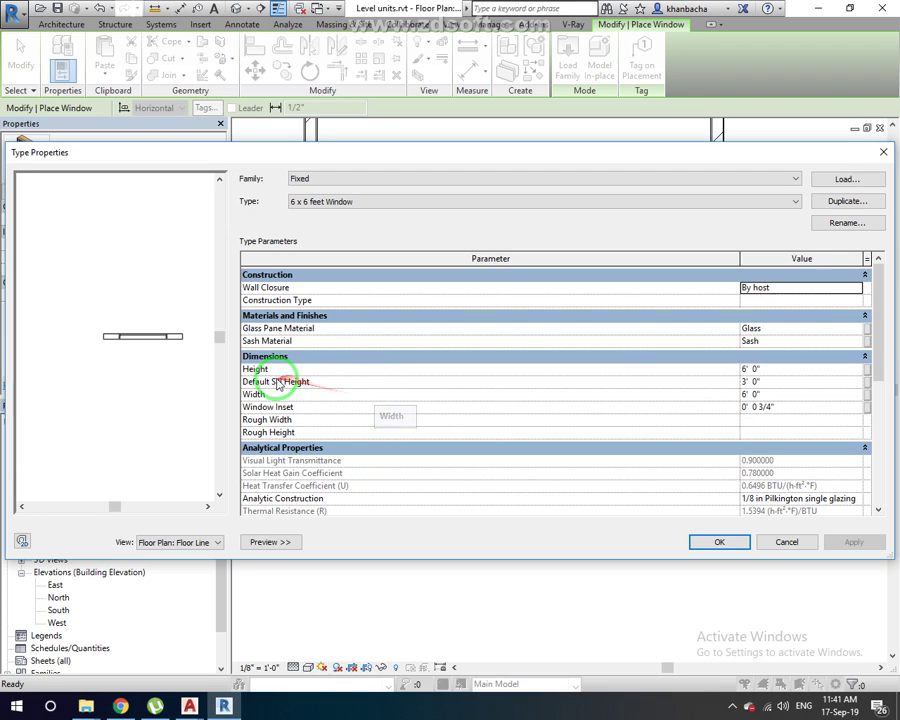
Set the 6 x 6 feet Window's default sill height to 2' 6".
left_click(750, 385)
left_click_drag(750, 385, 281, 392)
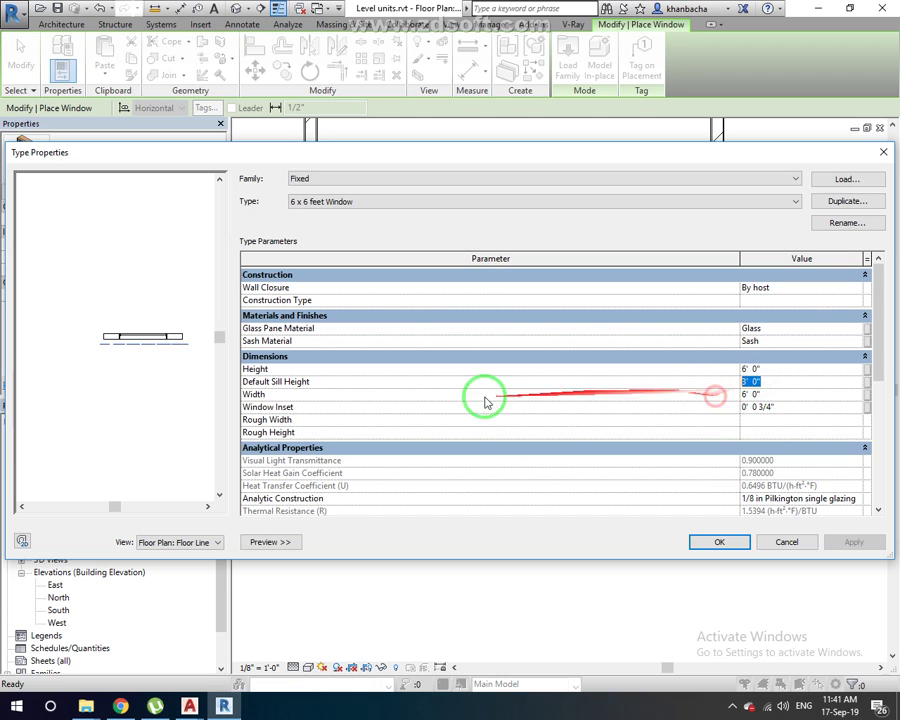
type("2.5")
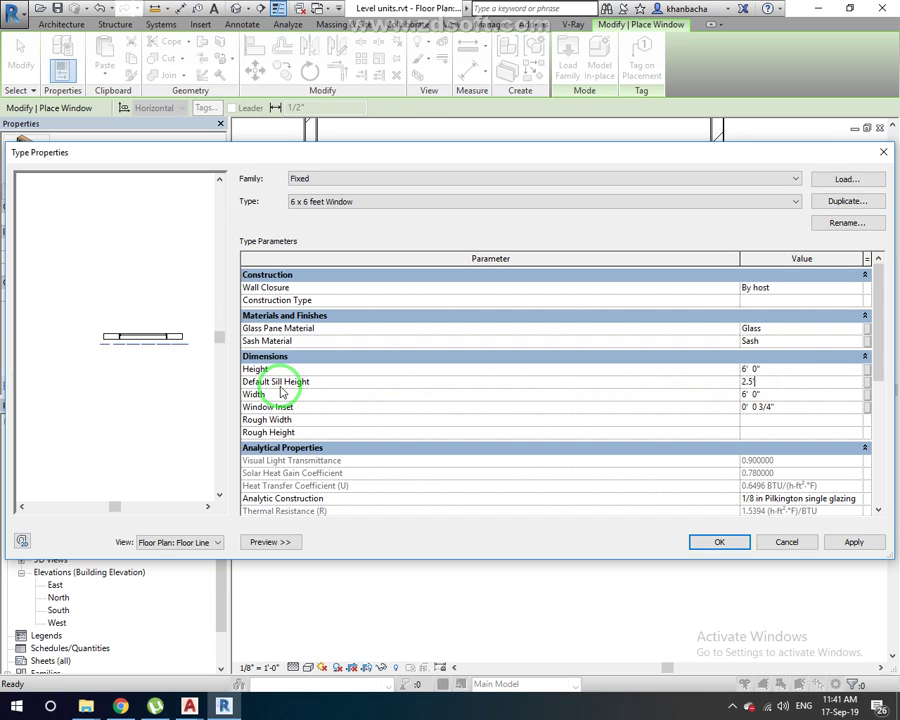
left_click(160, 542)
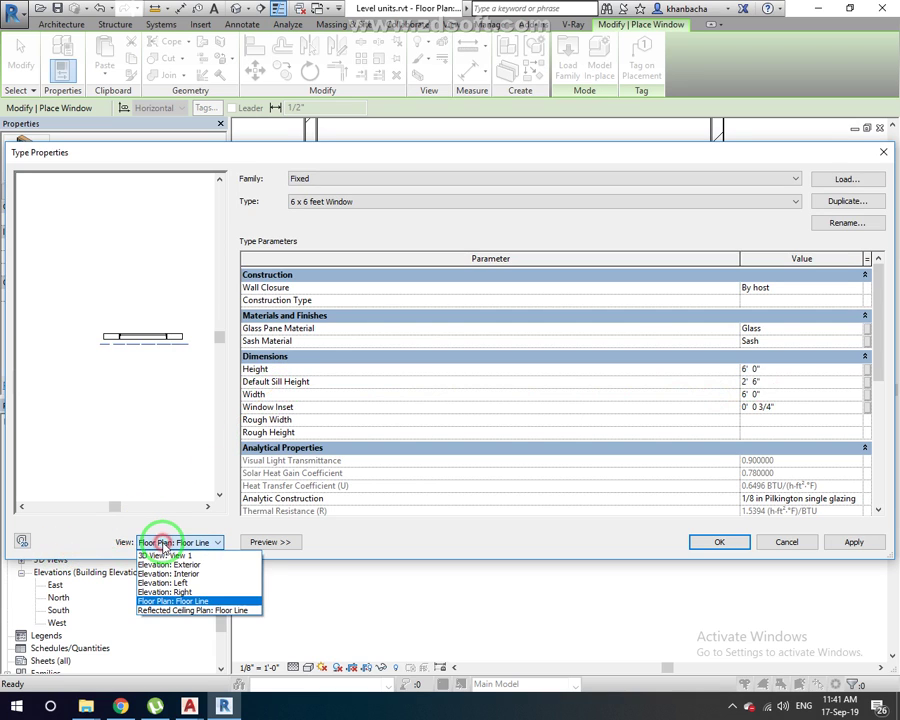
left_click(172, 601)
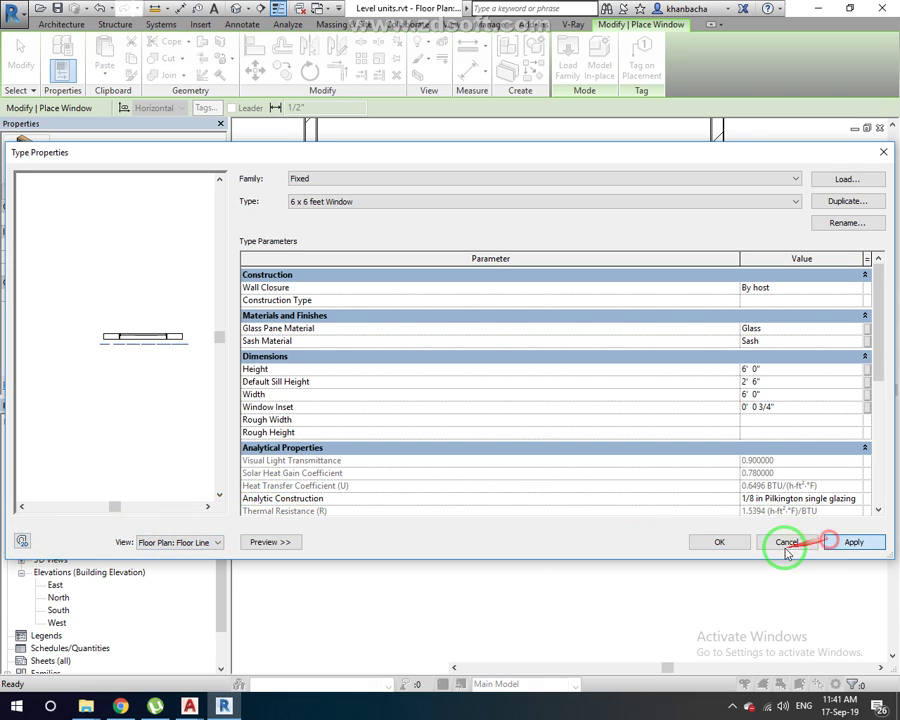
left_click(725, 541)
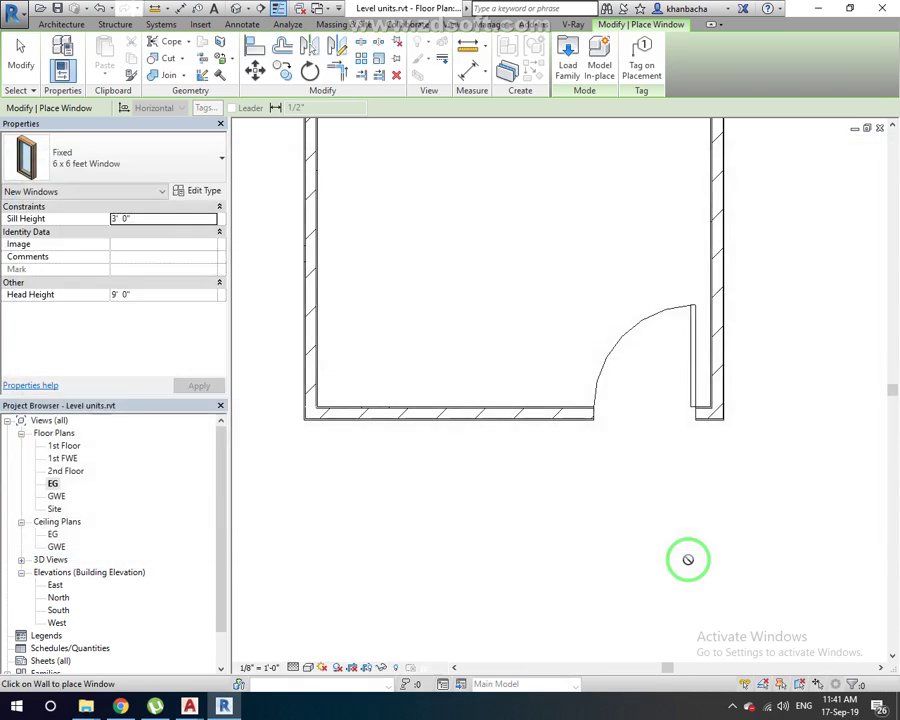
Place the window in the bottom wall left of the door and view it in 3D.
left_click(463, 407)
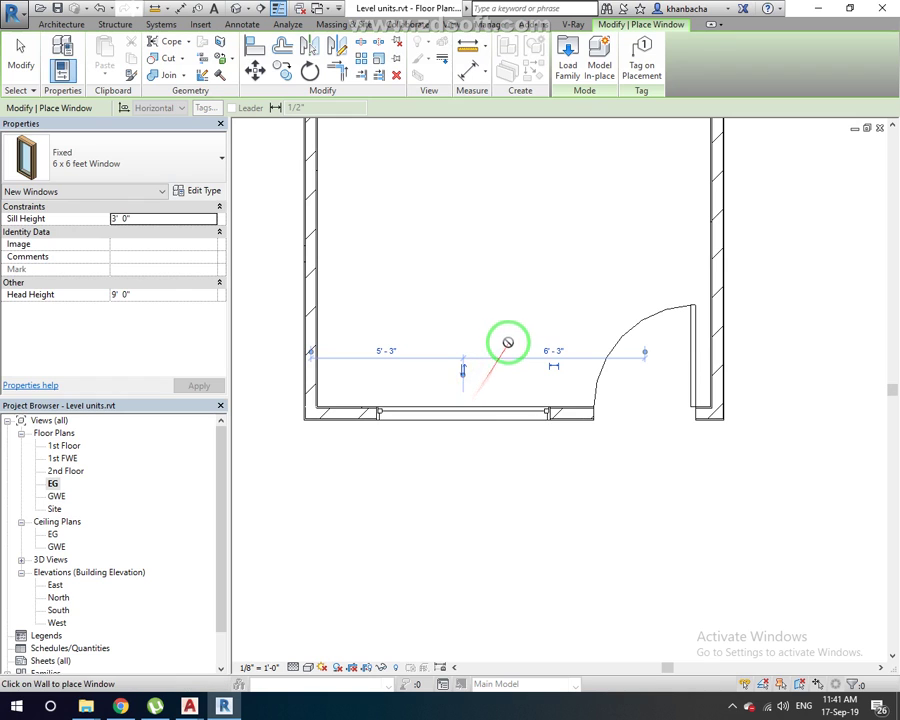
key("Escape")
key("Escape")
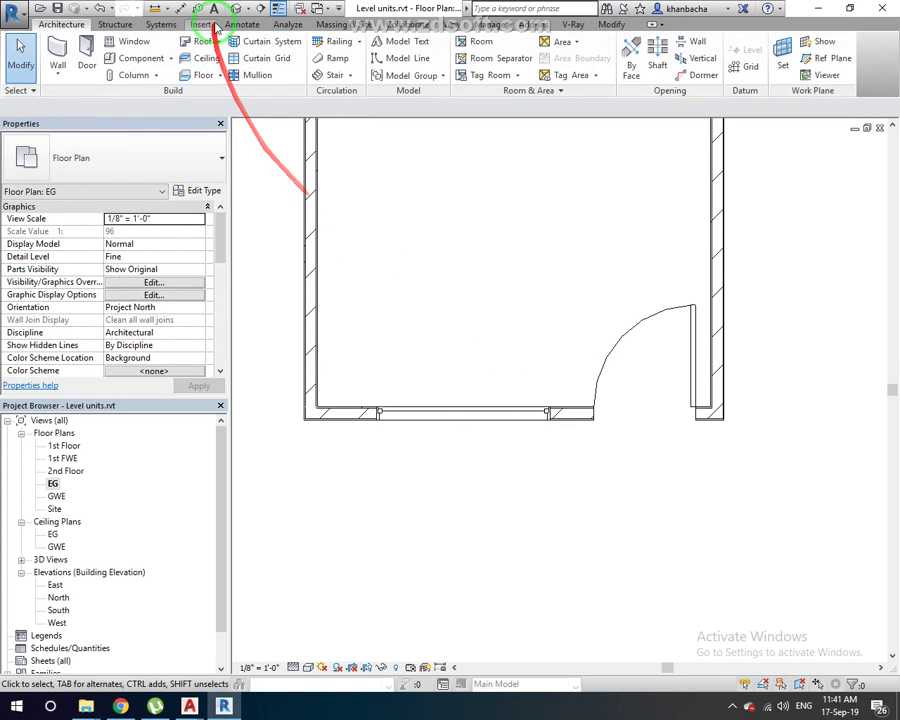
left_click(235, 9)
Open the default 3D view and orbit until the 3.5'x8.5' door and 6x6 window wall faces the viewer.
left_click(237, 9)
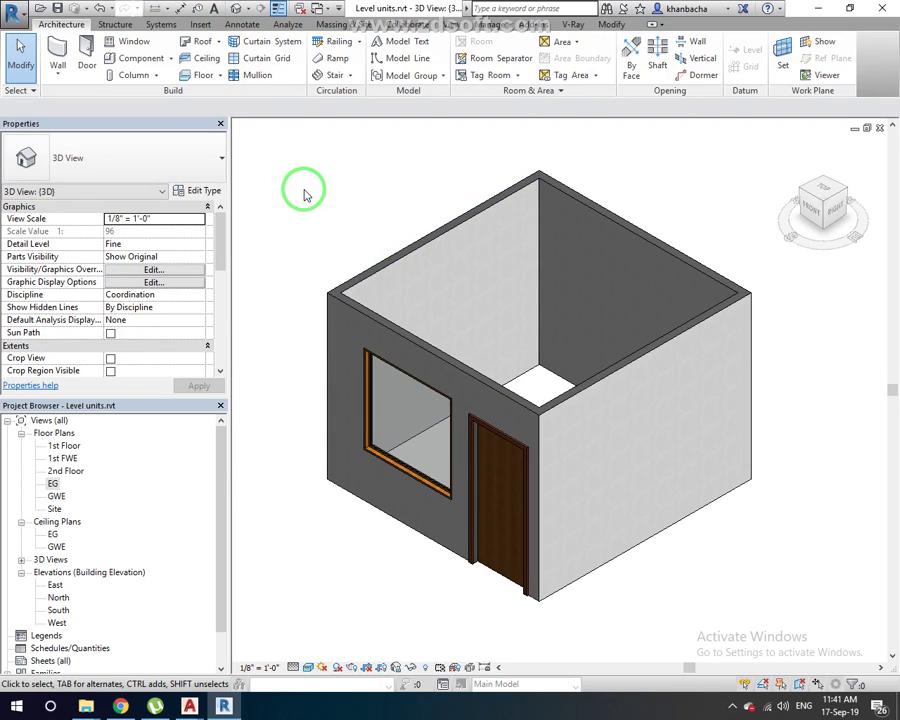
mouse_move(823, 210)
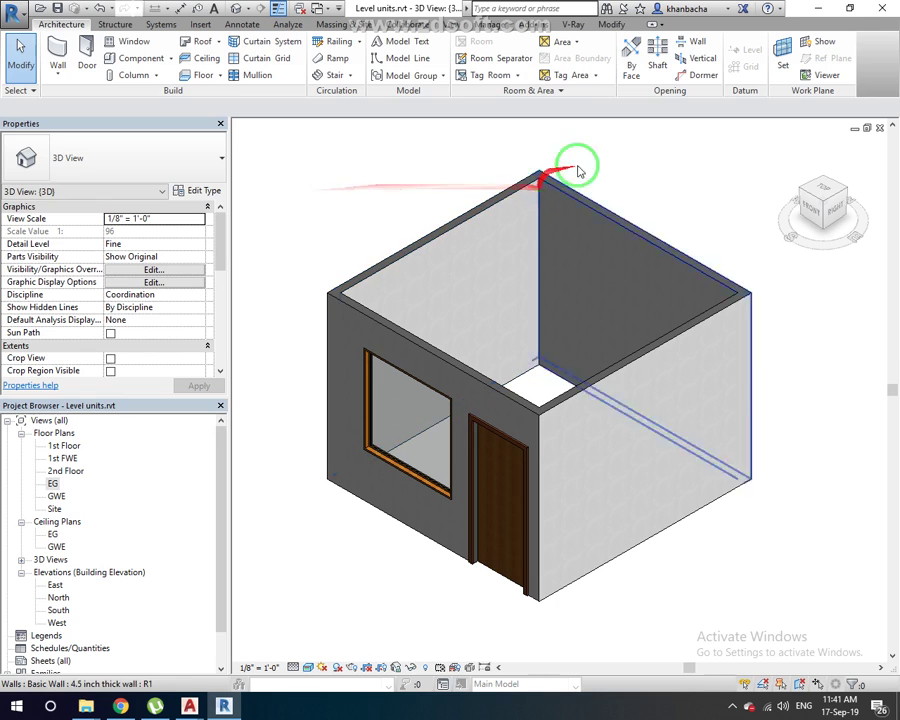
mouse_move(800, 197)
left_mouse_down()
mouse_move(720, 178)
mouse_move(430, 240)
mouse_move(440, 250)
left_mouse_up()
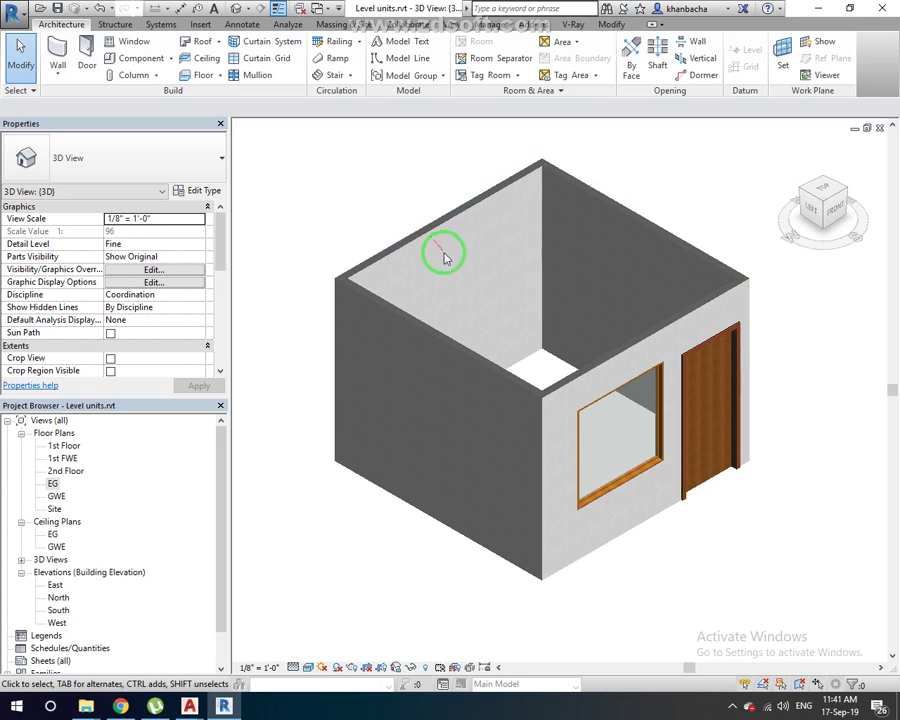